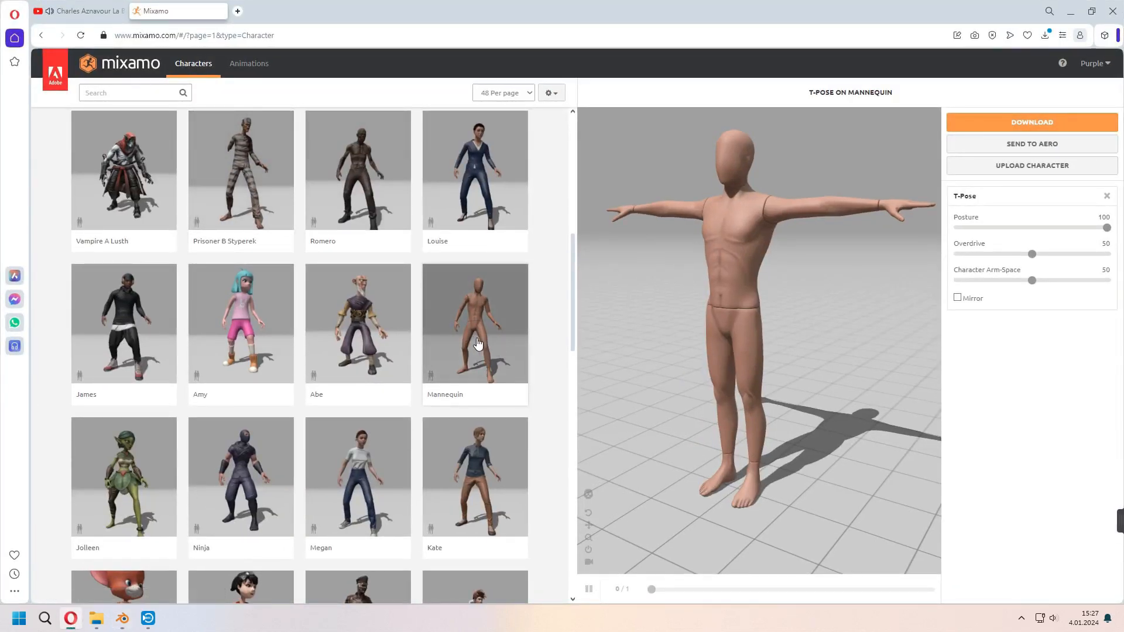
- Open the download settings for the T-posed Mannequin, and locate T-Pose.fbx in the "a pose model fbx" folder
{"action": "left_click", "coordinate": [1016, 122]}
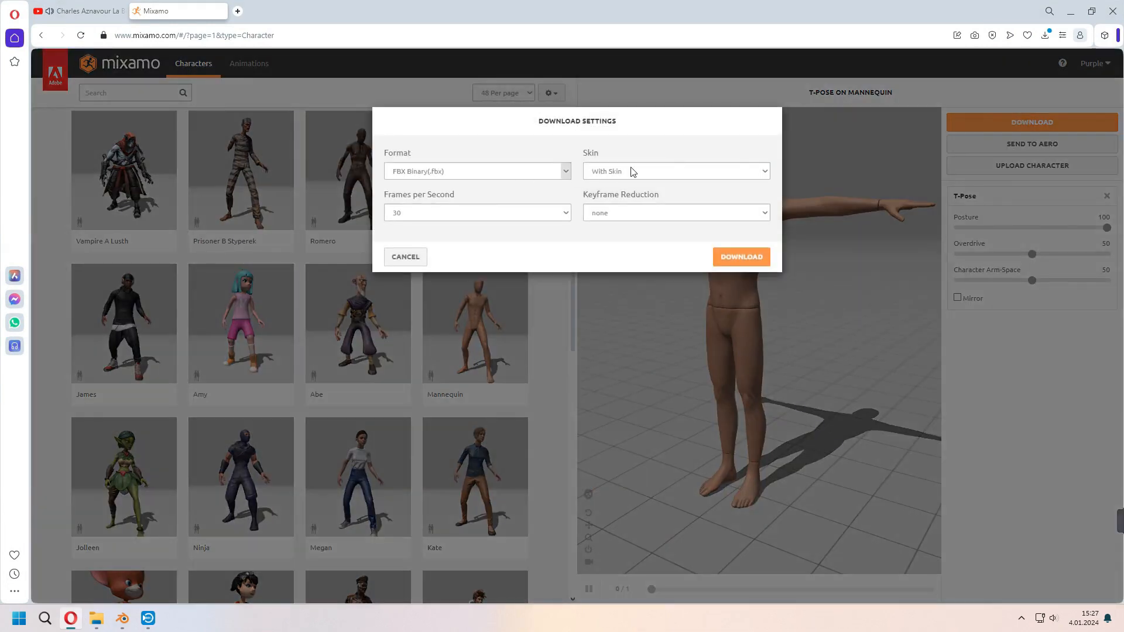
{"action": "left_click", "coordinate": [346, 162]}
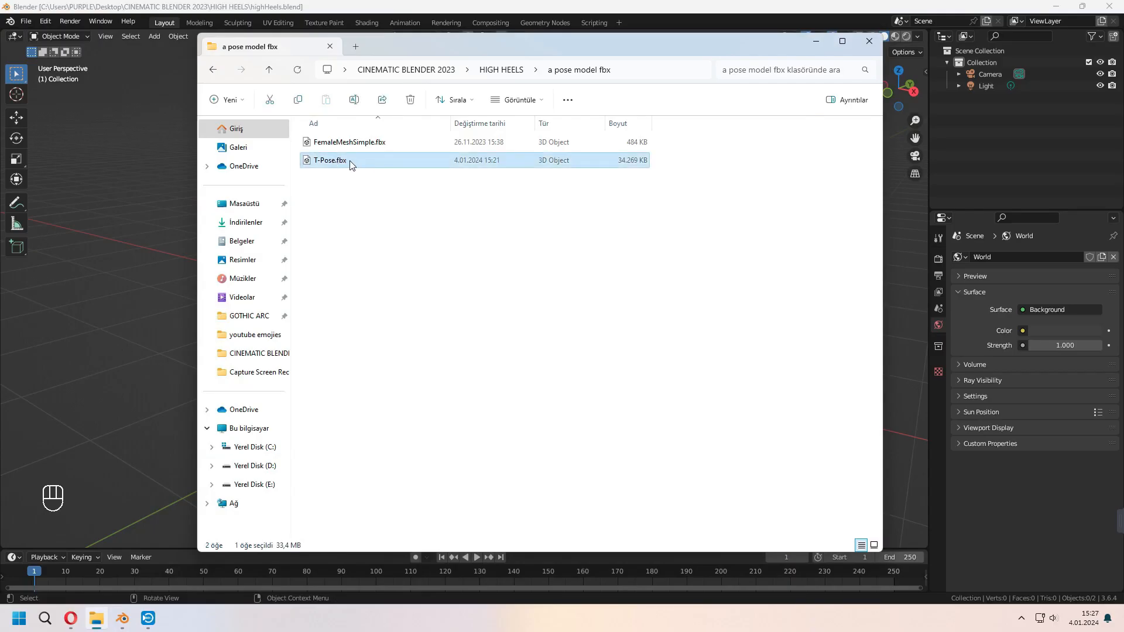
- Switch to Blender and import T-Pose.fbx as an FBX model, framing it in the viewport
{"action": "left_click", "coordinate": [280, 6]}
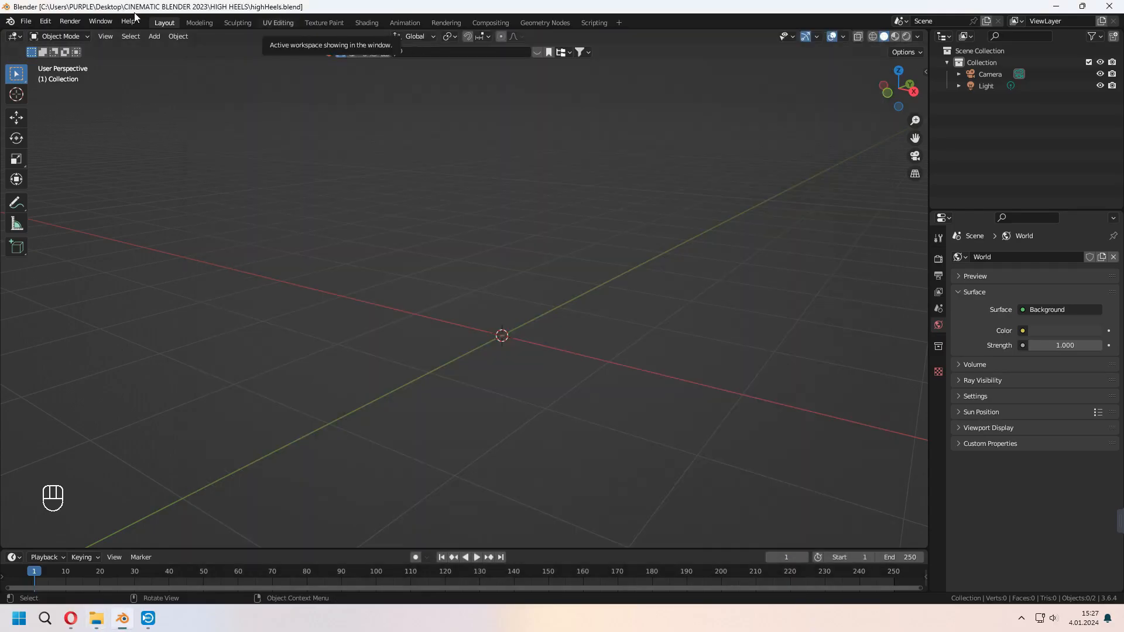
{"action": "left_click", "coordinate": [27, 21]}
{"action": "mouse_move", "coordinate": [68, 180]}
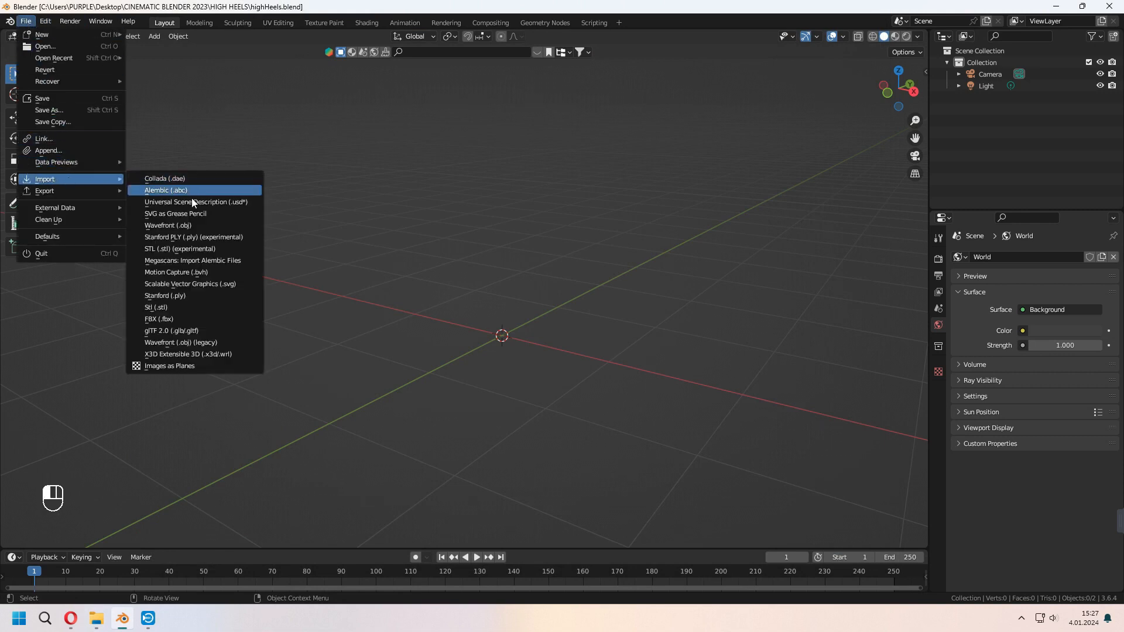
{"action": "left_click", "coordinate": [184, 318]}
{"action": "left_click", "coordinate": [502, 231]}
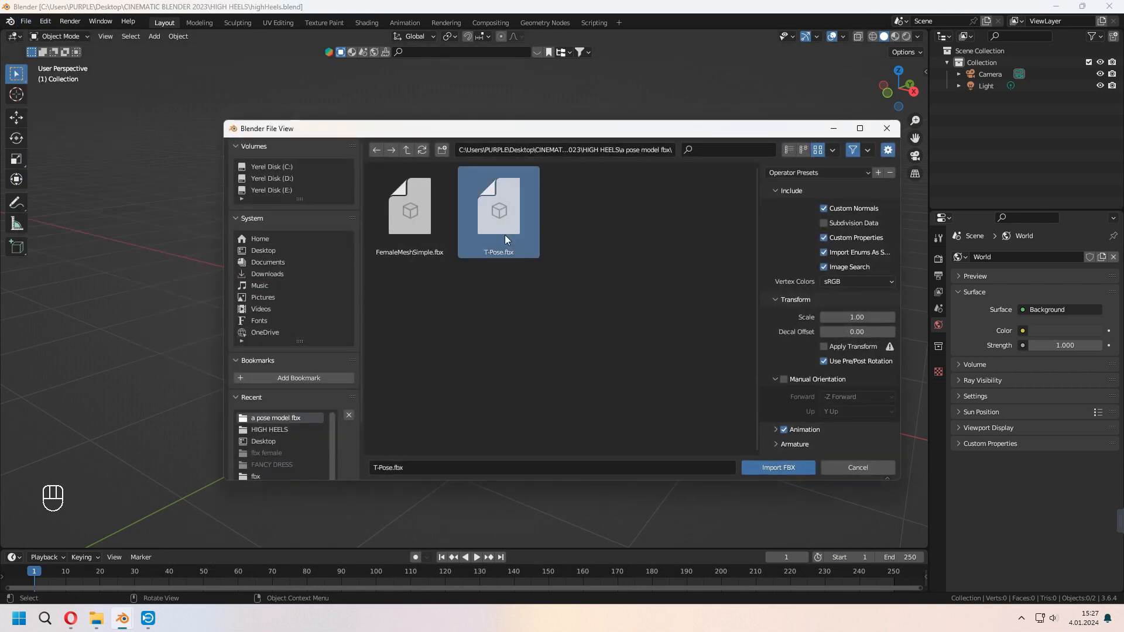
{"action": "left_click", "coordinate": [779, 462]}
{"action": "key", "text": "KP_Decimal"}
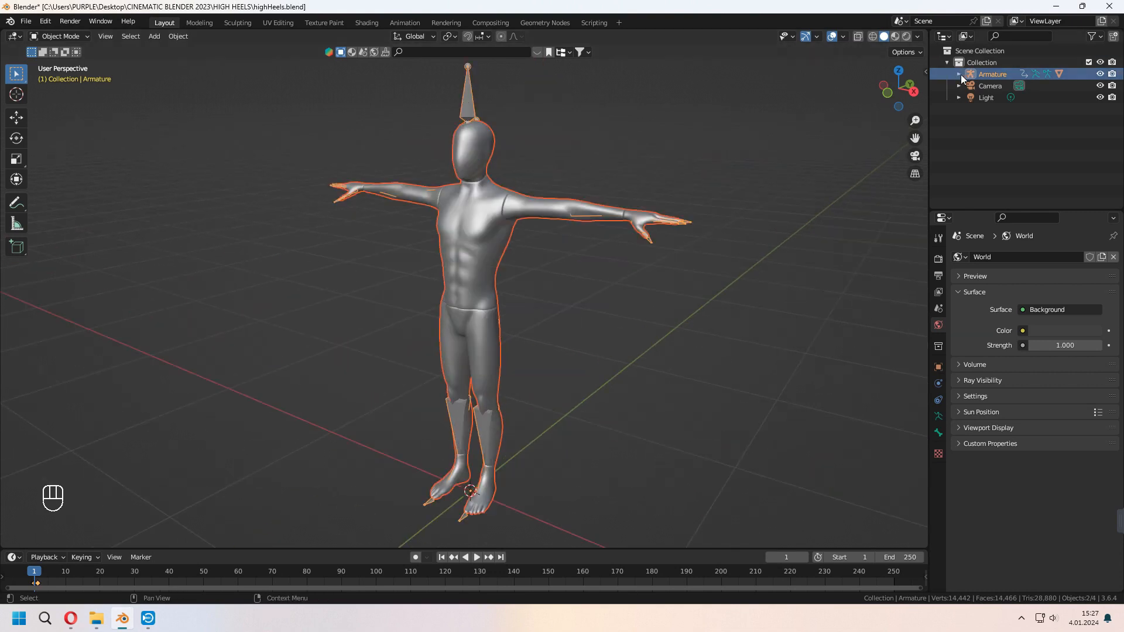
- Unparent the Ch36 mesh from the armature with Clear and Keep Transformation
{"action": "left_click", "coordinate": [959, 73]}
{"action": "left_click_drag", "start_coordinate": [628, 104], "coordinate": [323, 405]}
{"action": "key", "text": "alt+p"}
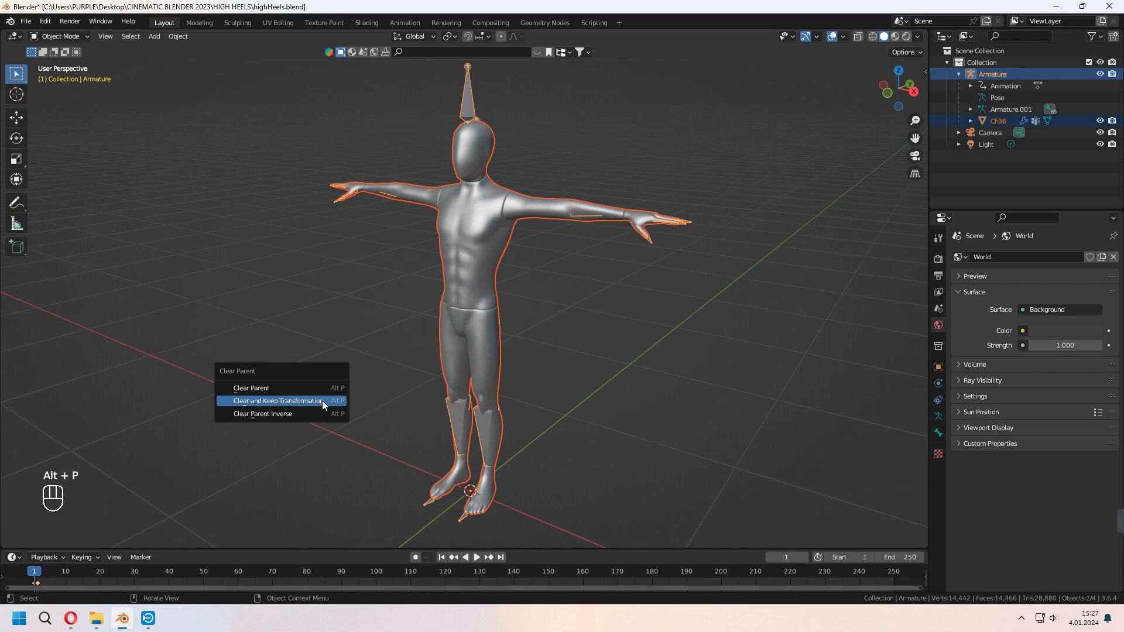
{"action": "left_click", "coordinate": [322, 405]}
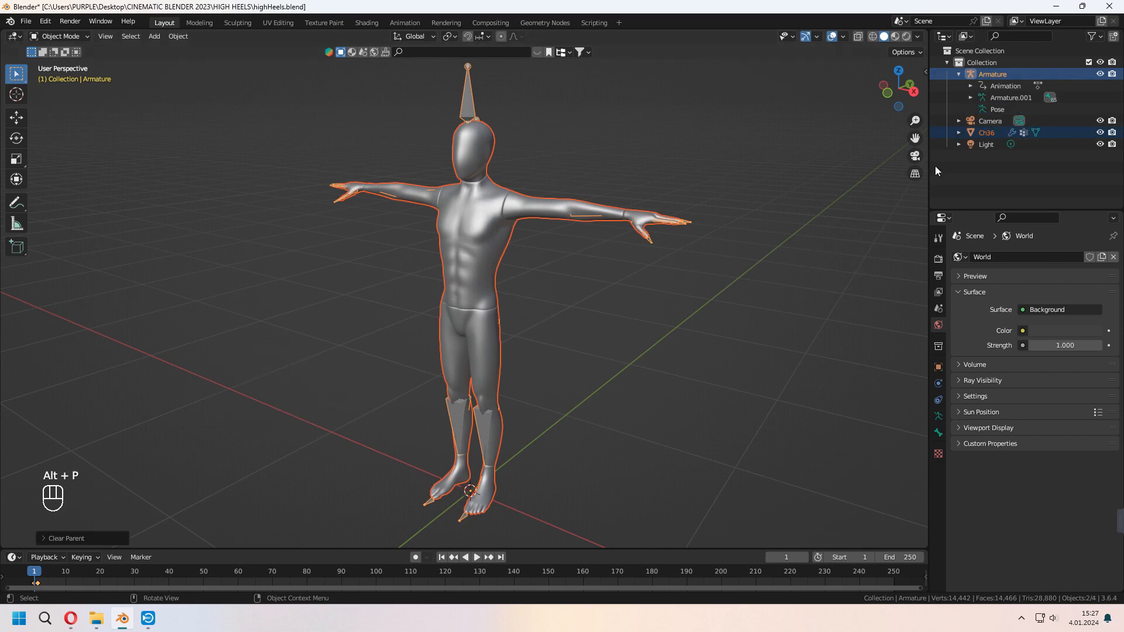
{"action": "left_click", "coordinate": [985, 132]}
{"action": "key", "text": "g"}
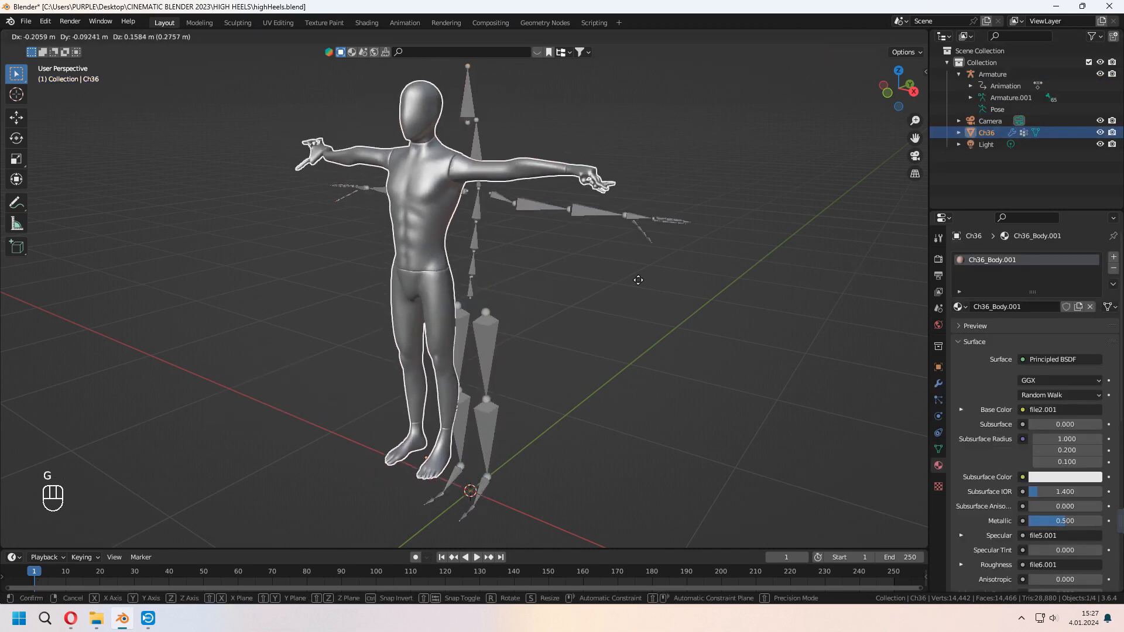
{"action": "right_click", "coordinate": [636, 272]}
- Delete the armature with its contents and remove the Ch36_Body.001 material slot from the body mesh
{"action": "left_click", "coordinate": [992, 74]}
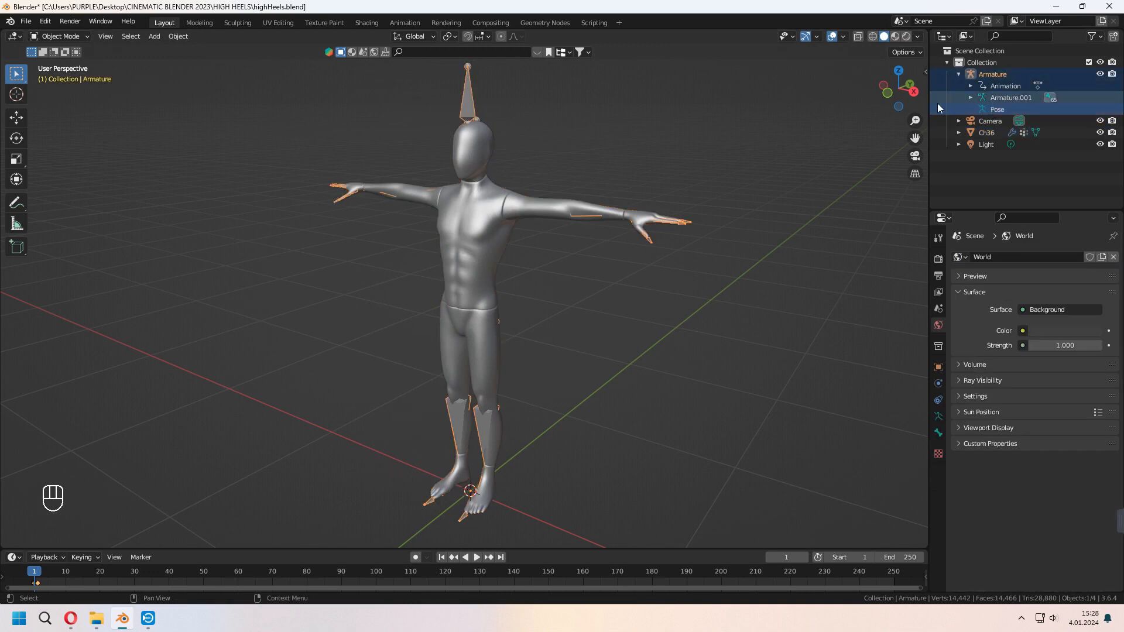
{"action": "key", "text": "Delete"}
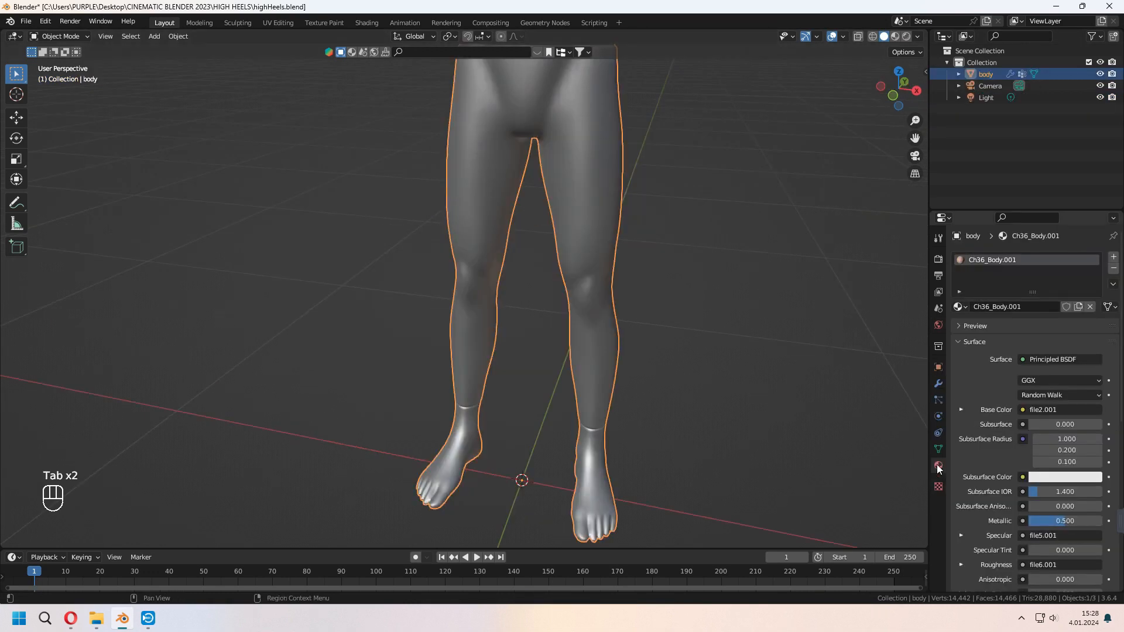
{"action": "left_click", "coordinate": [1114, 268]}
- Display the body as a see-through wireframe and enter Edit Mode on it, working around the feet
{"action": "middle_click_drag", "start_coordinate": [915, 219], "coordinate": [858, 146], "text": "shift"}
{"action": "left_click", "coordinate": [859, 37]}
{"action": "left_click", "coordinate": [871, 37]}
{"action": "key", "text": "Tab"}
{"action": "mouse_move", "coordinate": [683, 404]}
{"action": "middle_mouse_down"}
{"action": "mouse_move", "coordinate": [671, 376]}
{"action": "mouse_move", "coordinate": [663, 397]}
{"action": "middle_mouse_up"}
{"action": "scroll", "coordinate": [600, 471], "scroll_direction": "up", "scroll_amount": 3}
- Select all vertices of both forefeet, from the toes back to the ball of the foot
{"action": "middle_click_drag", "start_coordinate": [600, 471], "coordinate": [519, 386]}
{"action": "left_click_drag", "start_coordinate": [519, 386], "coordinate": [625, 479]}
{"action": "middle_click_drag", "start_coordinate": [625, 478], "coordinate": [530, 401]}
{"action": "scroll", "coordinate": [584, 413], "scroll_direction": "up", "scroll_amount": 2}
{"action": "left_click_drag", "start_coordinate": [536, 407], "coordinate": [556, 420], "text": "ctrl"}
{"action": "middle_click_drag", "start_coordinate": [554, 451], "coordinate": [713, 434], "text": "shift"}
{"action": "left_click", "coordinate": [432, 400], "text": "alt+shift"}
{"action": "middle_click_drag", "start_coordinate": [512, 489], "coordinate": [554, 485]}
{"action": "left_click_drag", "start_coordinate": [398, 419], "coordinate": [522, 498], "text": "shift"}
{"action": "middle_click_drag", "start_coordinate": [650, 457], "coordinate": [568, 394]}
{"action": "key", "text": "KP_3"}
{"action": "middle_click_drag", "start_coordinate": [416, 404], "coordinate": [522, 417], "text": "shift"}
{"action": "scroll", "coordinate": [522, 417], "scroll_direction": "up", "scroll_amount": 3}
{"action": "mouse_move", "coordinate": [527, 410]}
{"action": "middle_mouse_down"}
{"action": "mouse_move", "coordinate": [520, 399]}
{"action": "mouse_move", "coordinate": [527, 407]}
{"action": "middle_mouse_up"}
{"action": "scroll", "coordinate": [544, 397], "scroll_direction": "down", "scroll_amount": 3}
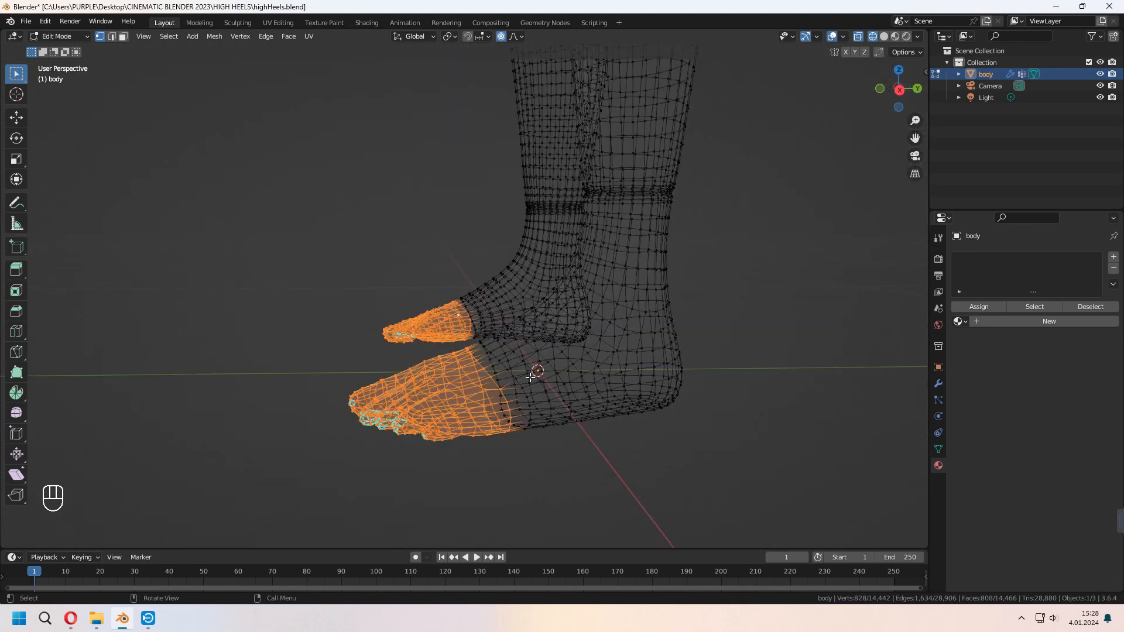
- In side view, lower the forefoot vertices about 0.028 m with proportional editing, influence about 0.069 m, and adjust the sole vertices
{"action": "key", "text": "KP_3"}
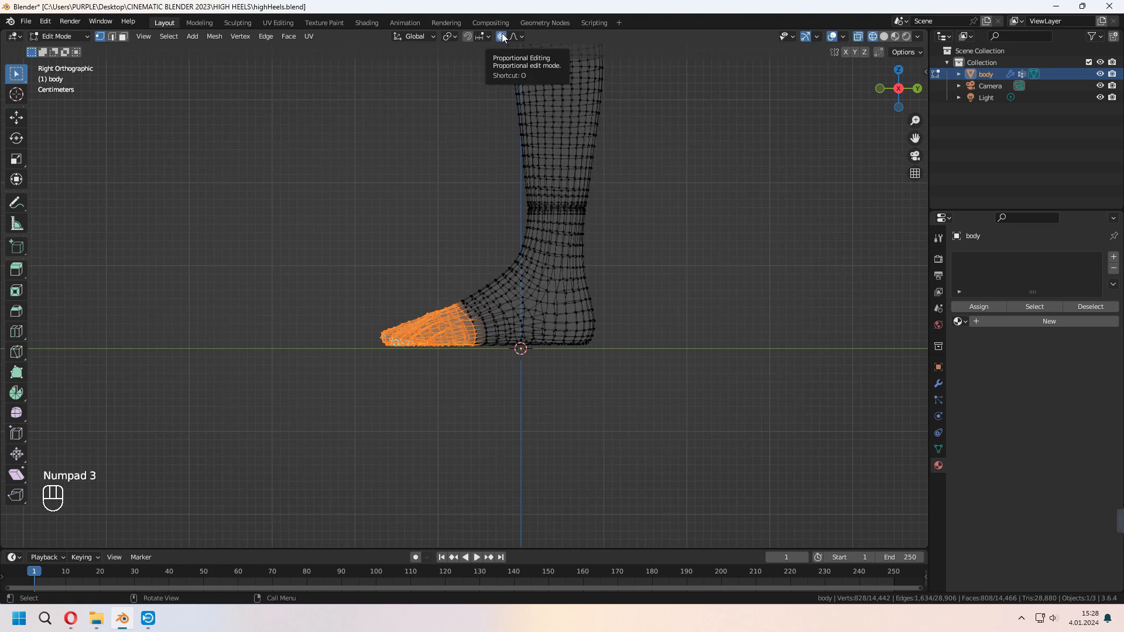
{"action": "scroll", "coordinate": [359, 220], "scroll_direction": "up", "scroll_amount": 1}
{"action": "key", "text": "g"}
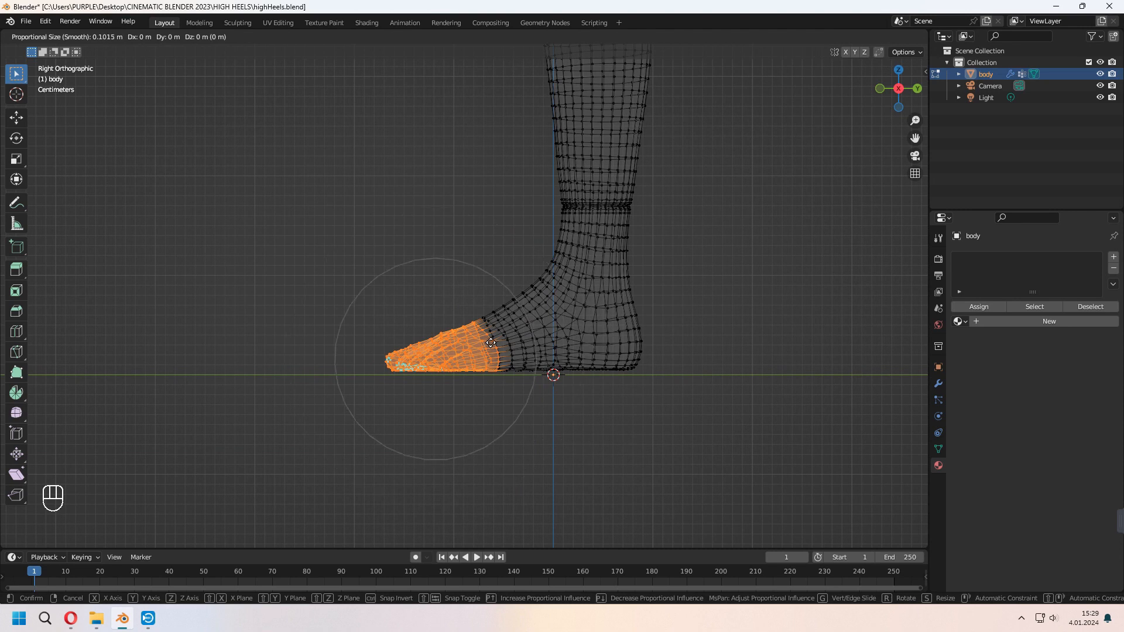
{"action": "scroll", "coordinate": [491, 352], "scroll_direction": "up", "scroll_amount": 4}
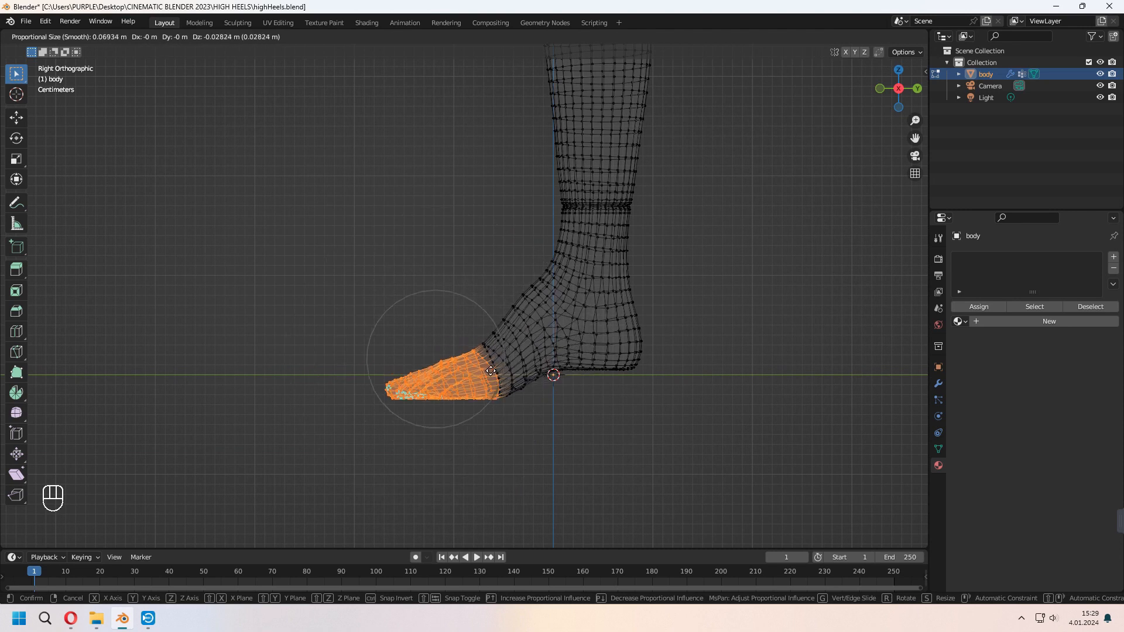
{"action": "left_click", "coordinate": [491, 371]}
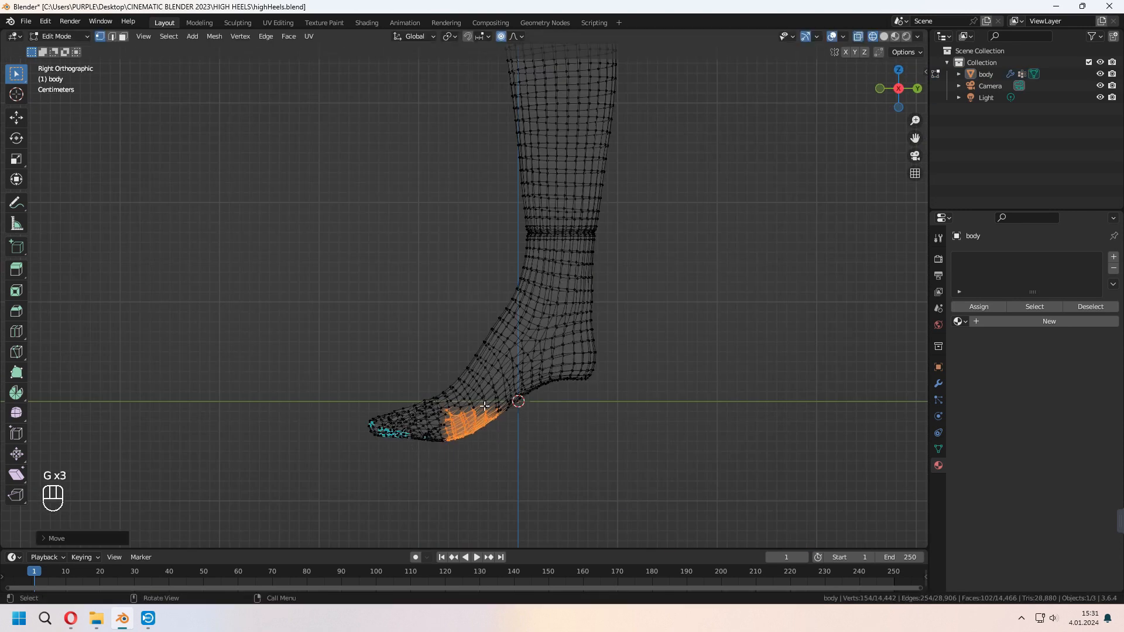
{"action": "key", "text": "g"}
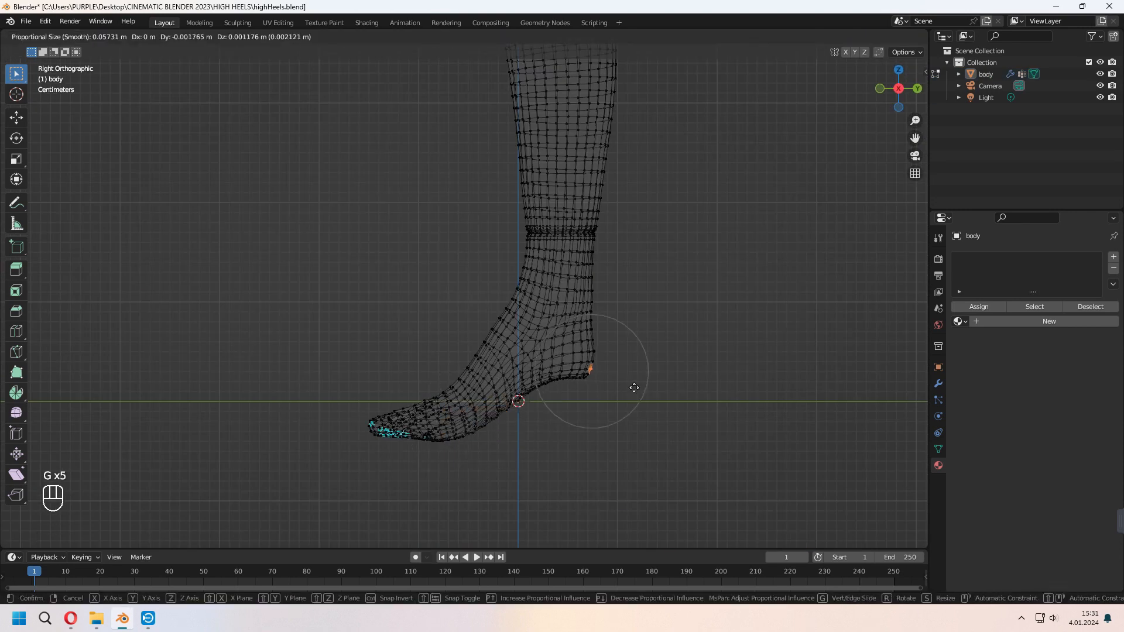
- Add a mesh plane in Object Mode and scale it down to roughly foot size
{"action": "key", "text": "shift+a"}
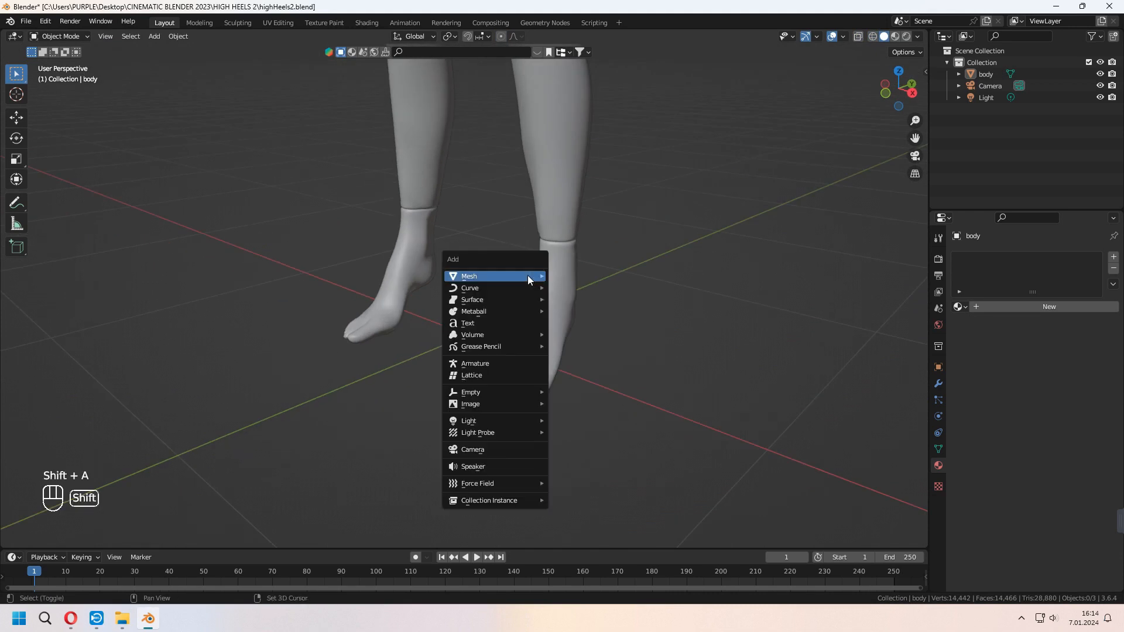
{"action": "mouse_move", "coordinate": [528, 275]}
{"action": "left_click", "coordinate": [583, 275]}
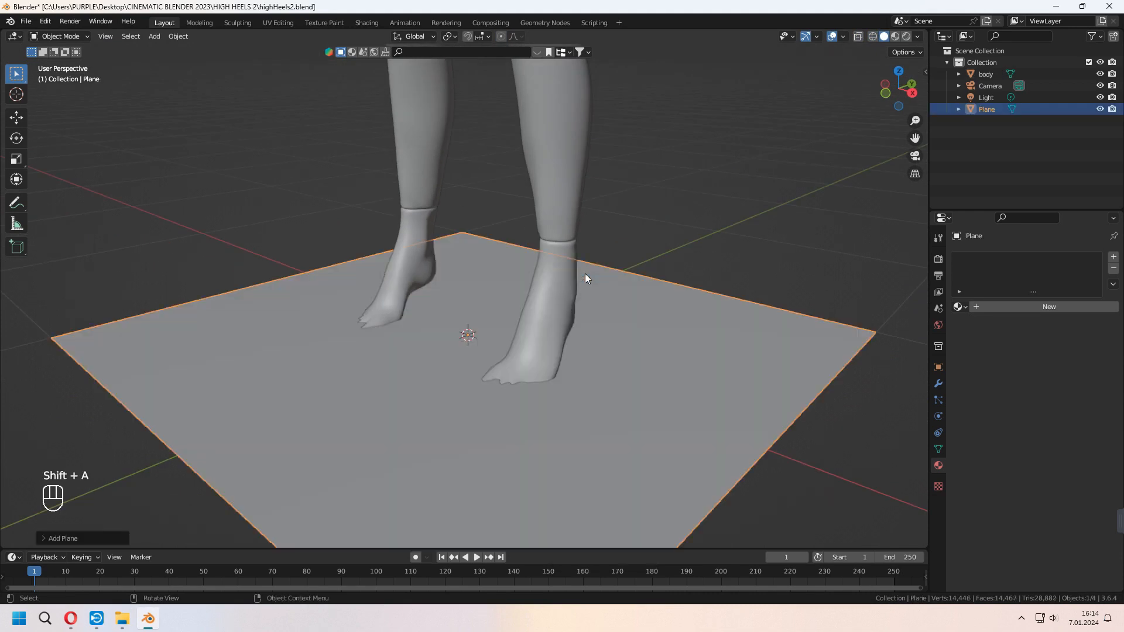
{"action": "middle_click_drag", "start_coordinate": [586, 272], "coordinate": [752, 358]}
{"action": "key", "text": "s"}
{"action": "left_click", "coordinate": [479, 319]}
- Move the plane along X under the foot on the positive X side, and narrow it along X
{"action": "key", "text": "g"}
{"action": "key", "text": "x"}
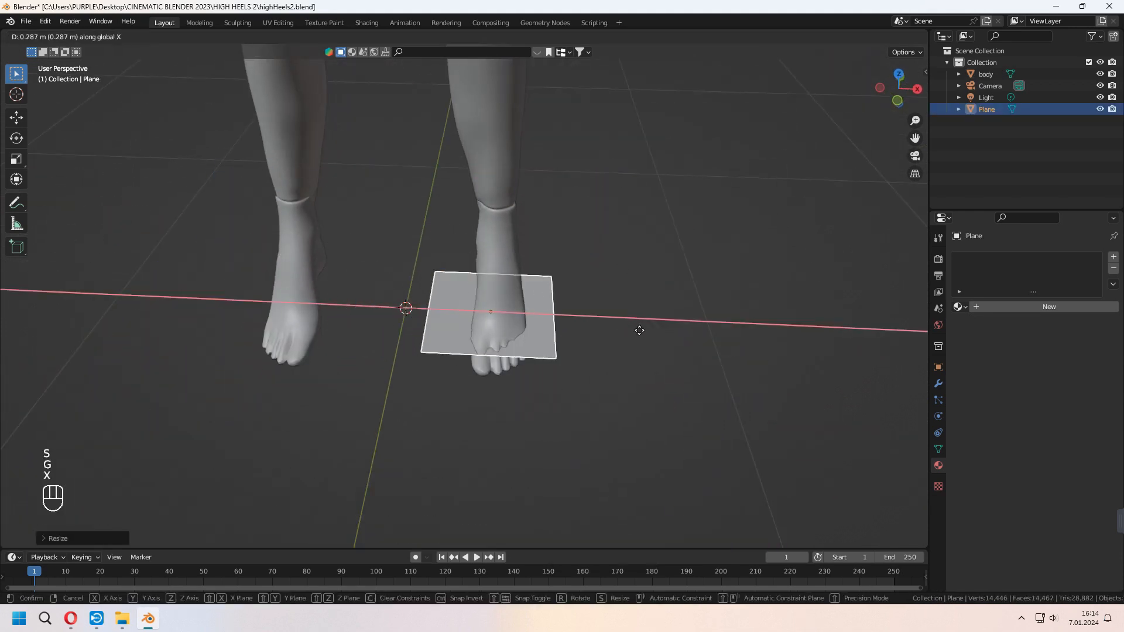
{"action": "left_click", "coordinate": [639, 331]}
{"action": "middle_click_drag", "start_coordinate": [639, 330], "coordinate": [618, 352]}
{"action": "key", "text": "s"}
{"action": "key", "text": "x"}
{"action": "left_click", "coordinate": [639, 364]}
{"action": "key", "text": "g"}
{"action": "key", "text": "x"}
{"action": "left_click", "coordinate": [634, 371]}
- In top view, narrow the plane along X to just over the foot's width and shift it along Y toward the toes
{"action": "key", "text": "KP_7"}
{"action": "left_click", "coordinate": [873, 36]}
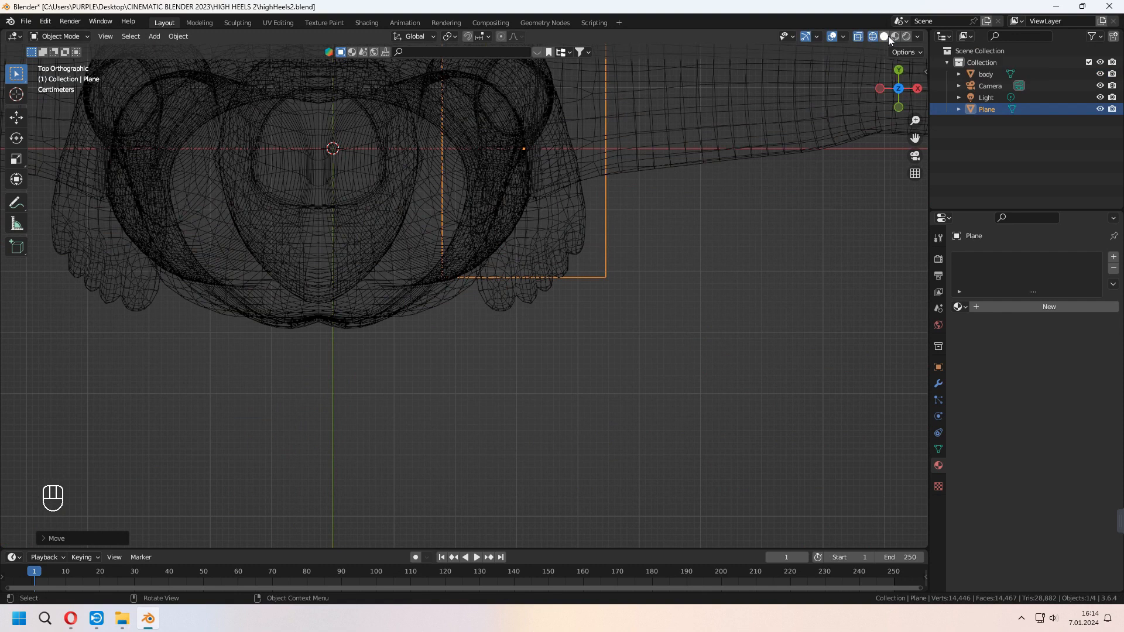
{"action": "left_click", "coordinate": [885, 36]}
{"action": "key", "text": "s"}
{"action": "key", "text": "x"}
{"action": "left_click", "coordinate": [652, 410]}
{"action": "key", "text": "g"}
{"action": "key", "text": "y"}
{"action": "left_click", "coordinate": [664, 410]}
- Extend the plane's front edge along Y past the toes in Edit Mode
{"action": "key", "text": "Tab"}
{"action": "middle_click_drag", "start_coordinate": [664, 422], "coordinate": [543, 453]}
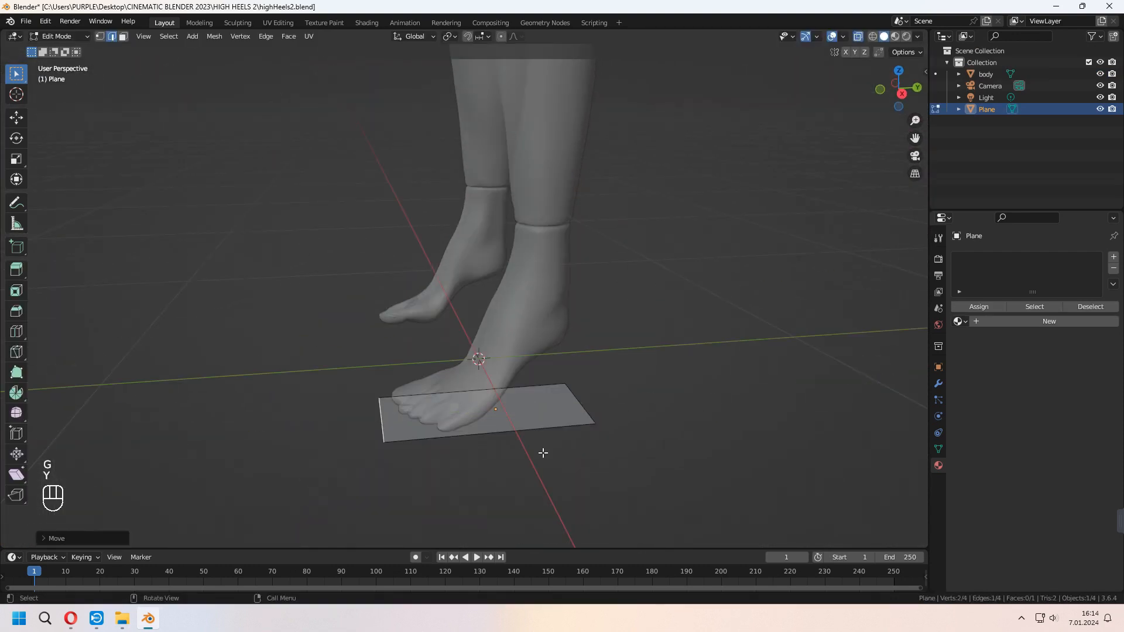
{"action": "key", "text": "Tab"}
- In bottom view, divide the plane crosswise with seven evenly spaced loop cuts
{"action": "key", "text": "KP_3"}
{"action": "key", "text": "KP_7"}
{"action": "key", "text": "ctrl+KP_7"}
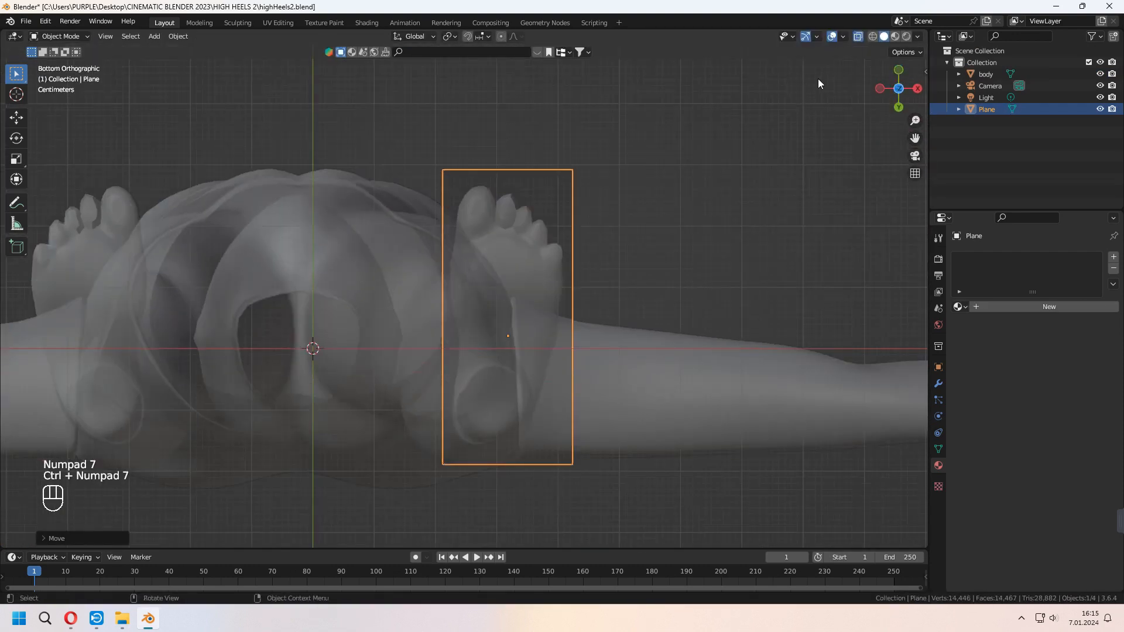
{"action": "key", "text": "Tab"}
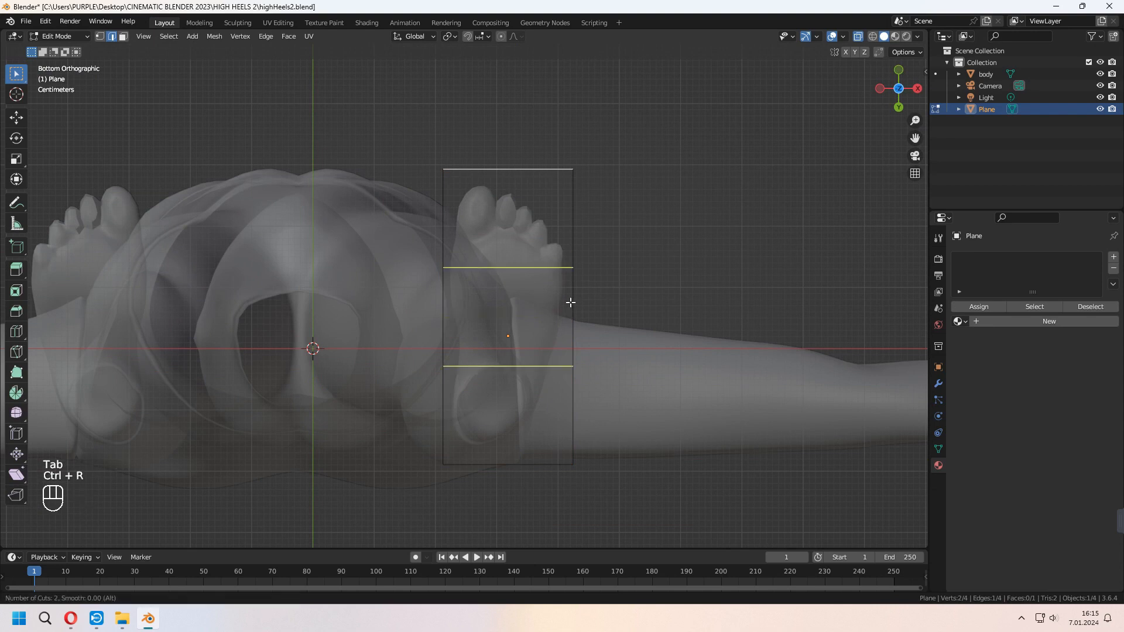
{"action": "right_click", "coordinate": [552, 283]}
- Scale the front edge and the vertex row behind it inward along X to taper the toe end
{"action": "key", "text": "1"}
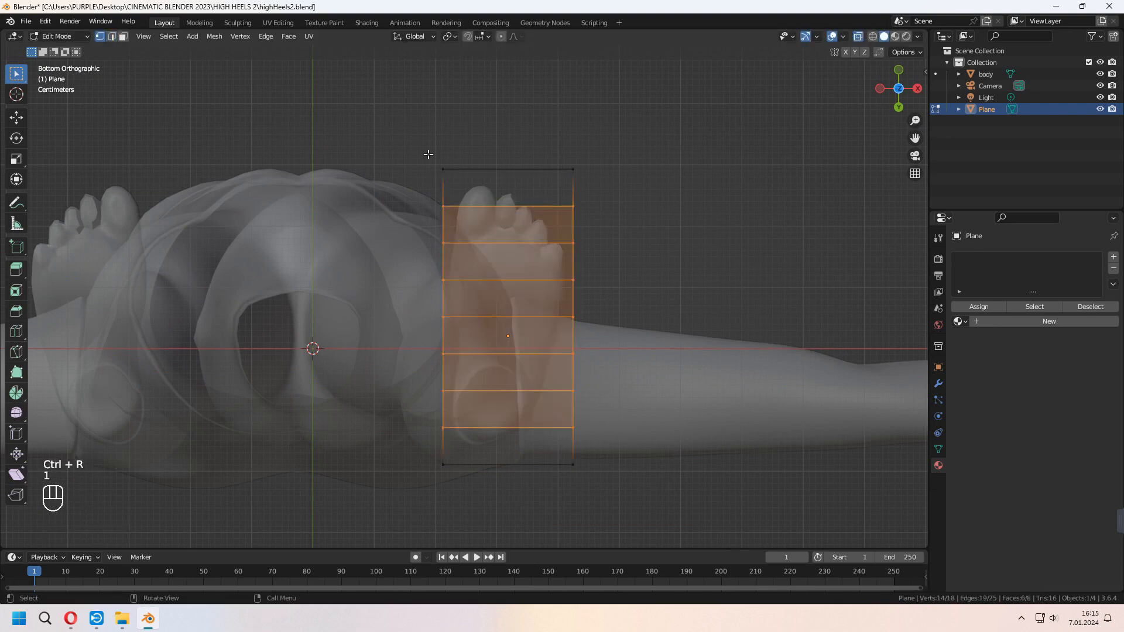
{"action": "left_click_drag", "start_coordinate": [427, 154], "coordinate": [697, 194]}
{"action": "key", "text": "s"}
{"action": "key", "text": "x"}
{"action": "left_click", "coordinate": [641, 178]}
{"action": "left_click_drag", "start_coordinate": [406, 189], "coordinate": [688, 224]}
{"action": "key", "text": "s"}
{"action": "key", "text": "x"}
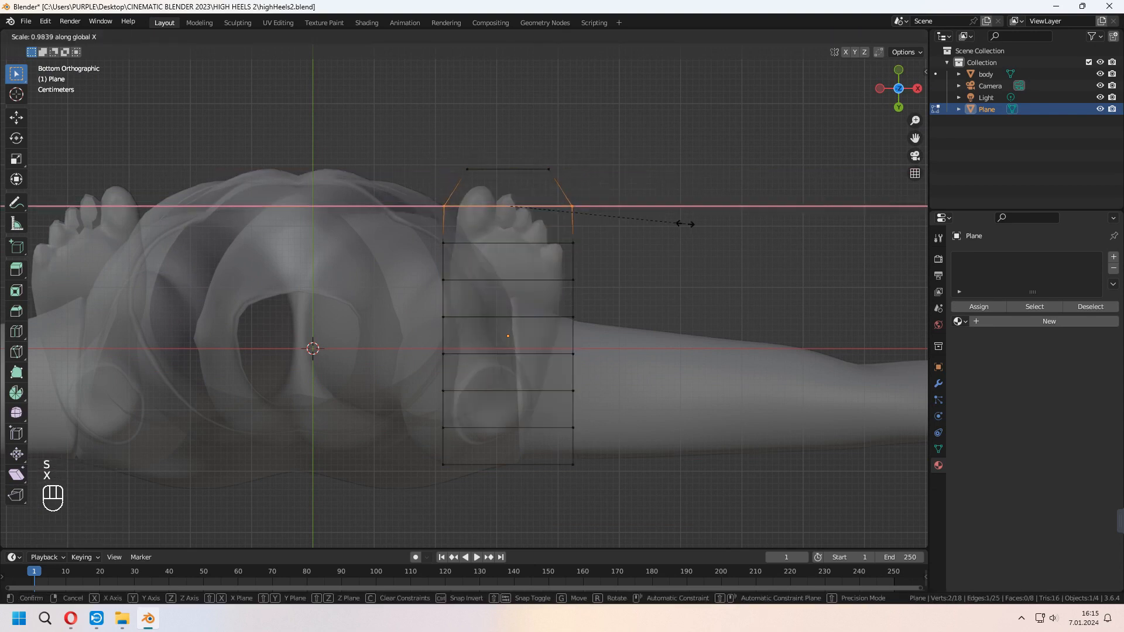
{"action": "left_click", "coordinate": [663, 222]}
- Move the two foremost vertices on the little-toe side inward along X
{"action": "left_click_drag", "start_coordinate": [537, 167], "coordinate": [651, 223]}
{"action": "key", "text": "g"}
{"action": "key", "text": "x"}
{"action": "left_click", "coordinate": [643, 222]}
{"action": "left_click_drag", "start_coordinate": [549, 197], "coordinate": [598, 217]}
{"action": "key", "text": "g"}
{"action": "key", "text": "x"}
{"action": "left_click", "coordinate": [600, 218]}
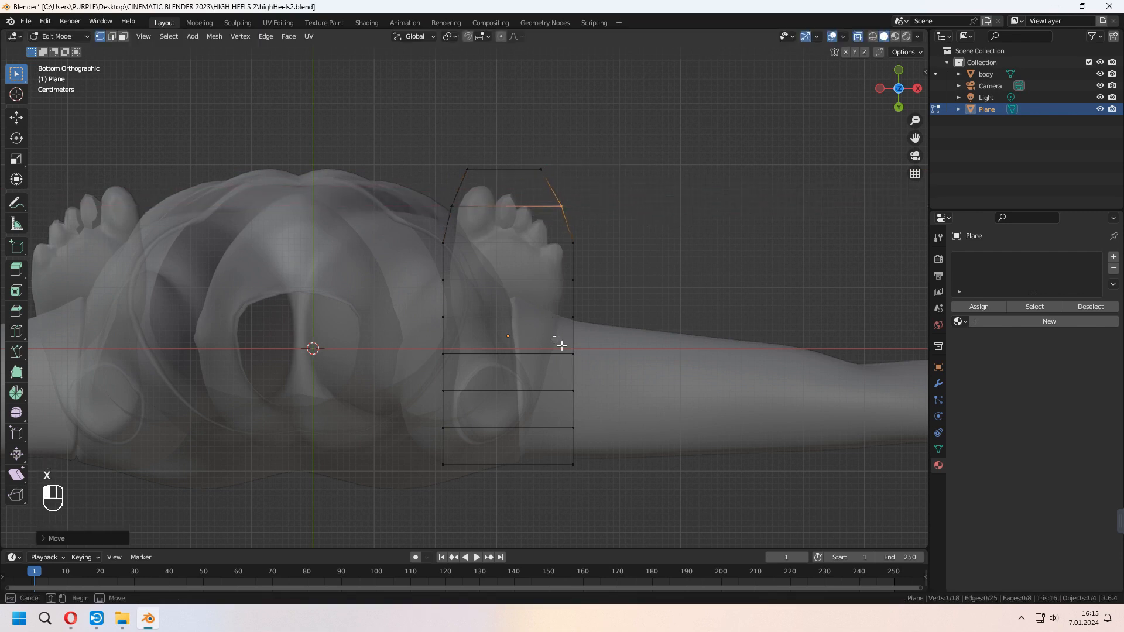
- Move the outer-side vertices from the midfoot back to the heel corner inward along X to follow the foot outline
{"action": "left_click_drag", "start_coordinate": [562, 345], "coordinate": [635, 375]}
{"action": "key", "text": "g"}
{"action": "key", "text": "x"}
{"action": "left_click", "coordinate": [622, 378]}
{"action": "left_click_drag", "start_coordinate": [552, 377], "coordinate": [633, 443]}
{"action": "key", "text": "g"}
{"action": "key", "text": "x"}
{"action": "left_click", "coordinate": [609, 445]}
{"action": "left_click_drag", "start_coordinate": [553, 450], "coordinate": [648, 489]}
{"action": "key", "text": "g"}
{"action": "key", "text": "x"}
- Pull the inner heel corner inward along X and move the back edge forward along Y toward the heel
{"action": "left_click_drag", "start_coordinate": [426, 448], "coordinate": [472, 489]}
{"action": "key", "text": "g"}
{"action": "key", "text": "x"}
{"action": "left_click_drag", "start_coordinate": [426, 448], "coordinate": [603, 497]}
{"action": "key", "text": "g"}
{"action": "key", "text": "y"}
{"action": "left_click", "coordinate": [607, 491]}
- Adjust the two inner-side vertices beside the arch along X to match the foot's contour
{"action": "left_click_drag", "start_coordinate": [423, 375], "coordinate": [466, 405]}
{"action": "key", "text": "g"}
{"action": "key", "text": "x"}
{"action": "left_click_drag", "start_coordinate": [425, 319], "coordinate": [463, 363]}
{"action": "key", "text": "g"}
{"action": "key", "text": "x"}
- Shift the back edge along Y again and adjust the inner vertex just ahead of it along X
{"action": "left_click_drag", "start_coordinate": [431, 442], "coordinate": [603, 484]}
{"action": "key", "text": "g"}
{"action": "key", "text": "y"}
{"action": "left_click_drag", "start_coordinate": [424, 410], "coordinate": [472, 439]}
{"action": "key", "text": "g"}
{"action": "key", "text": "x"}
{"action": "left_click", "coordinate": [475, 439]}
- Move the outer vertex of the row beside the heel and the outer back corner inward along X
{"action": "left_click_drag", "start_coordinate": [529, 410], "coordinate": [598, 449]}
{"action": "key", "text": "g"}
{"action": "key", "text": "x"}
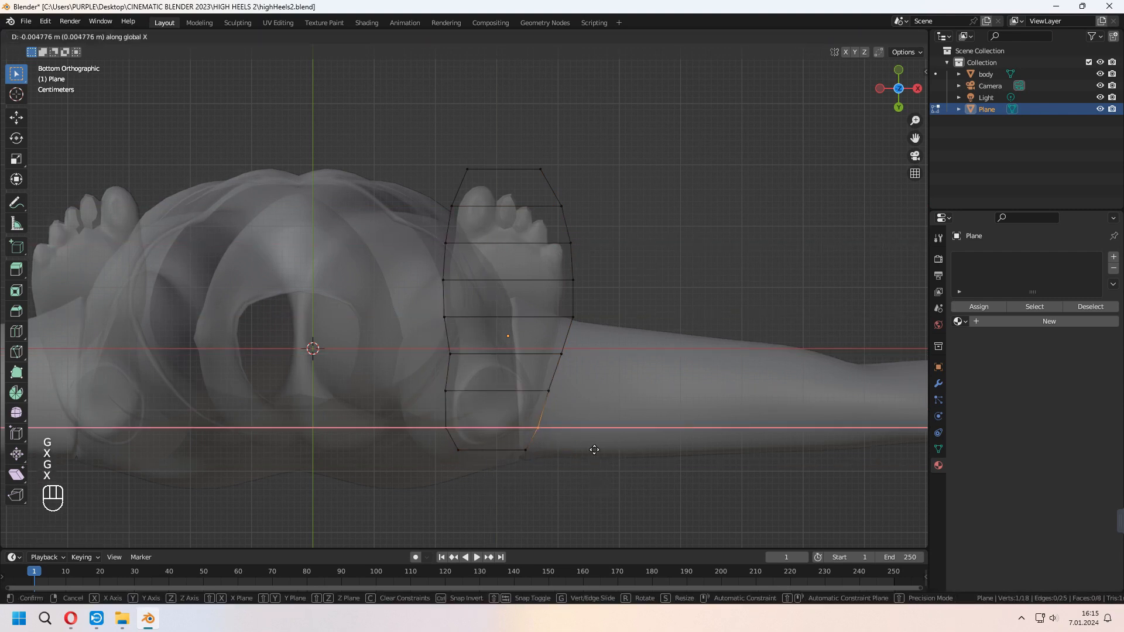
{"action": "left_click", "coordinate": [595, 450]}
{"action": "left_click_drag", "start_coordinate": [509, 438], "coordinate": [591, 470]}
{"action": "key", "text": "g"}
{"action": "key", "text": "x"}
- Move the plane's front edge back along Y, closer to the toes
{"action": "left_click_drag", "start_coordinate": [438, 152], "coordinate": [576, 188]}
{"action": "middle_click_drag", "start_coordinate": [630, 193], "coordinate": [623, 221], "text": "shift"}
{"action": "key", "text": "g"}
{"action": "key", "text": "y"}
{"action": "key", "text": "g"}
{"action": "key", "text": "y"}
- Adjust the plane's outer front corner, the outer vertex behind it and the inner front corner along X to follow the toes
{"action": "left_click_drag", "start_coordinate": [542, 216], "coordinate": [649, 251]}
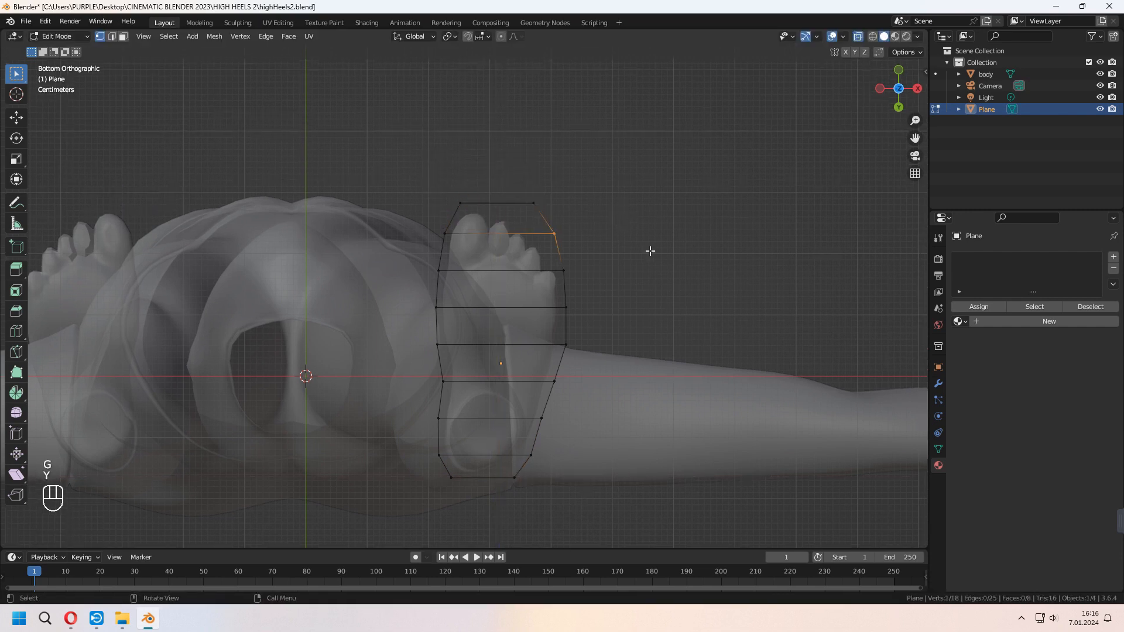
{"action": "left_click_drag", "start_coordinate": [518, 186], "coordinate": [647, 248]}
{"action": "key", "text": "g"}
{"action": "key", "text": "x"}
{"action": "left_click_drag", "start_coordinate": [539, 220], "coordinate": [579, 245]}
{"action": "key", "text": "g"}
{"action": "key", "text": "x"}
{"action": "left_click_drag", "start_coordinate": [441, 186], "coordinate": [475, 215]}
{"action": "key", "text": "g"}
{"action": "key", "text": "x"}
- Move the whole plane along Z to sit just beneath the toes and extrude it into a thin sole slab
{"action": "key", "text": "Tab"}
{"action": "middle_click_drag", "start_coordinate": [615, 311], "coordinate": [431, 422]}
{"action": "key", "text": "ctrl+z"}
{"action": "key", "text": "ctrl+z"}
{"action": "key", "text": "a"}
{"action": "key", "text": "g"}
{"action": "key", "text": "z"}
{"action": "left_click", "coordinate": [616, 462]}
{"action": "key", "text": "Tab"}
{"action": "key", "text": "e"}
{"action": "left_click", "coordinate": [615, 455]}
- Add a centred lengthwise edge loop through the sole and straighten it by scaling it to 0 along X
{"action": "left_click", "coordinate": [427, 419]}
{"action": "right_click", "coordinate": [427, 419]}
{"action": "key", "text": "s"}
{"action": "key", "text": "x"}
{"action": "key", "text": "KP_0"}
{"action": "key", "text": "KP_Enter"}
- Extrude the edge loop around the sole's upper outline slightly upward along Z to form a low rim
{"action": "key", "text": "2"}
{"action": "left_click", "coordinate": [572, 544], "text": "shift"}
{"action": "middle_click_drag", "start_coordinate": [572, 544], "coordinate": [464, 459]}
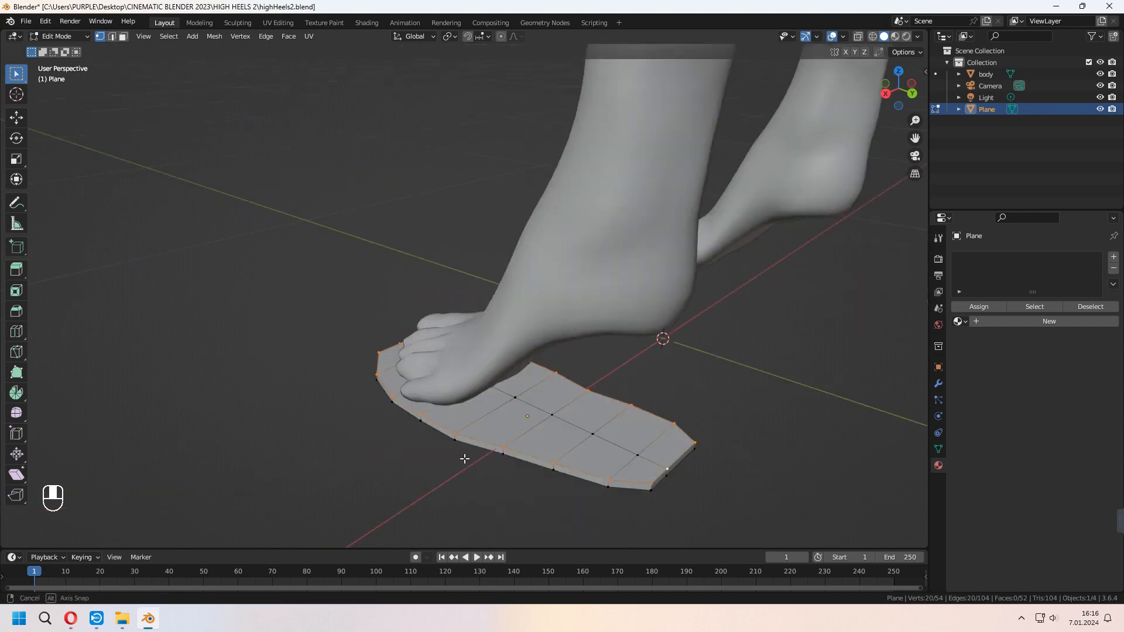
{"action": "key", "text": "KP_3"}
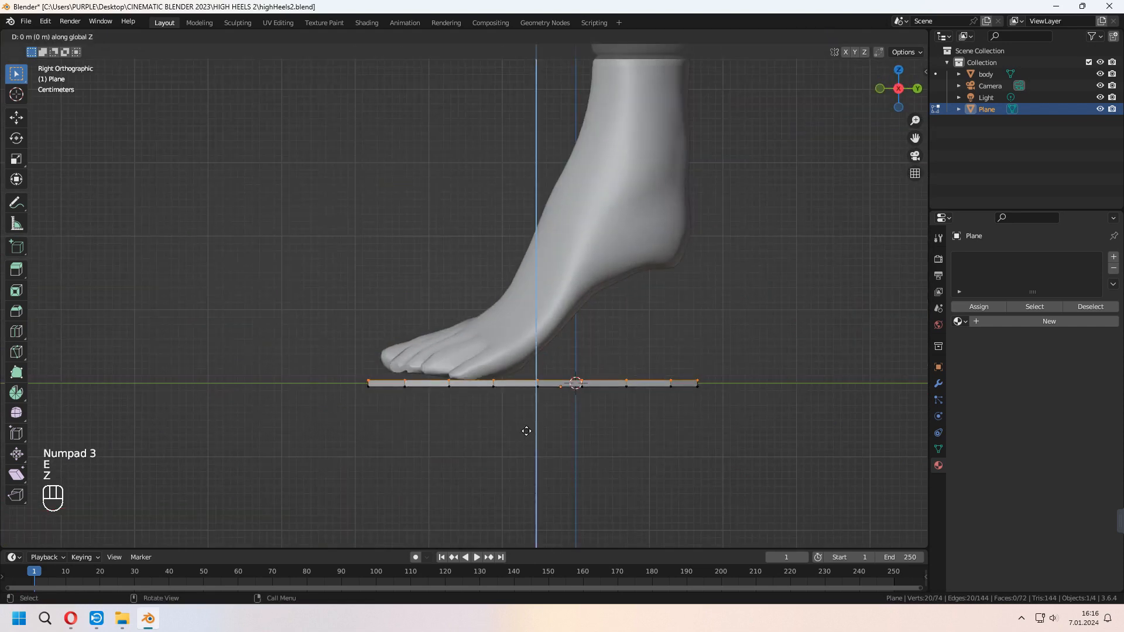
{"action": "left_click", "coordinate": [538, 419]}
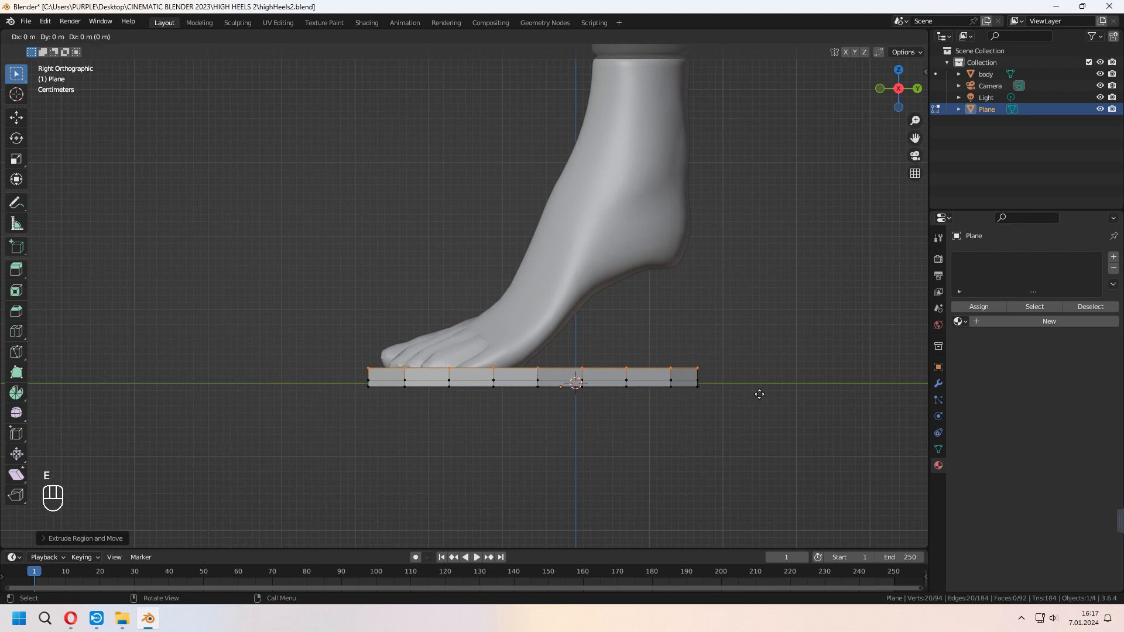
- Form a thin groove around the rim by extruding and scaling it inward, extruding again, then extruding and scaling it outward
{"action": "key", "text": "s"}
{"action": "left_click", "coordinate": [770, 400]}
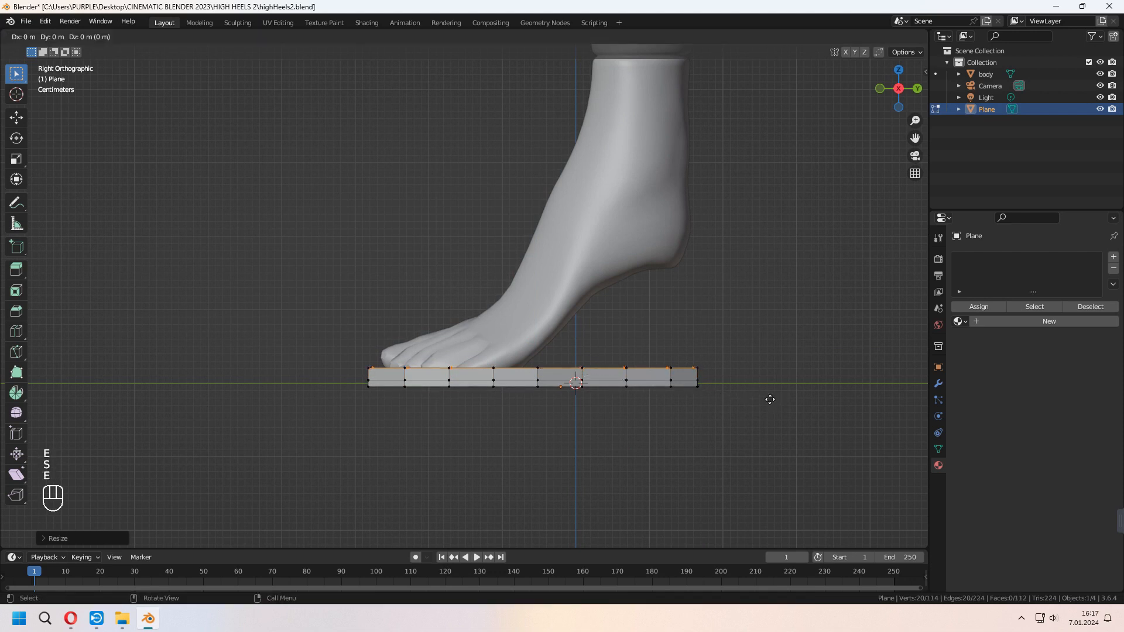
{"action": "left_click", "coordinate": [770, 397]}
{"action": "mouse_move", "coordinate": [777, 370]}
{"action": "middle_mouse_down"}
{"action": "mouse_move", "coordinate": [775, 389]}
{"action": "mouse_move", "coordinate": [774, 366]}
{"action": "middle_mouse_up"}
{"action": "key", "text": "e"}
{"action": "key", "text": "s"}
{"action": "left_click", "coordinate": [782, 389]}
- Extrude the rim upward along Z by about 0.09 m to form the shoe's side walls
{"action": "key", "text": "KP_3"}
{"action": "key", "text": "e"}
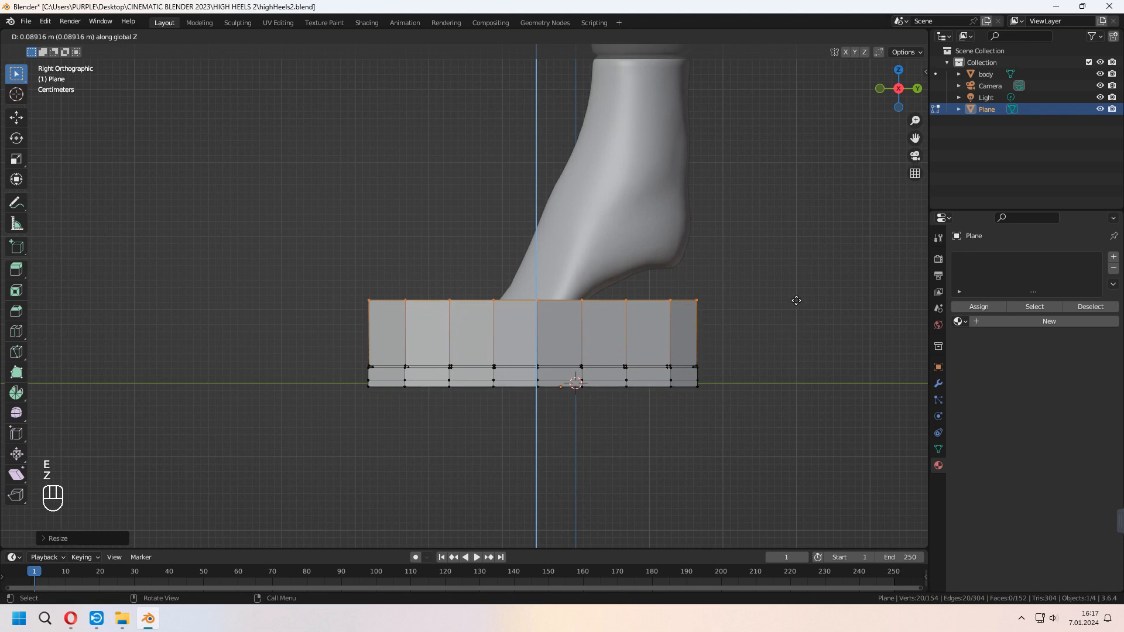
{"action": "left_click", "coordinate": [791, 319]}
- Display the mesh in see-through wireframe from the side and raise the shoe's rear section to the foot's heel
{"action": "key", "text": "Tab"}
{"action": "middle_click_drag", "start_coordinate": [791, 318], "coordinate": [753, 395]}
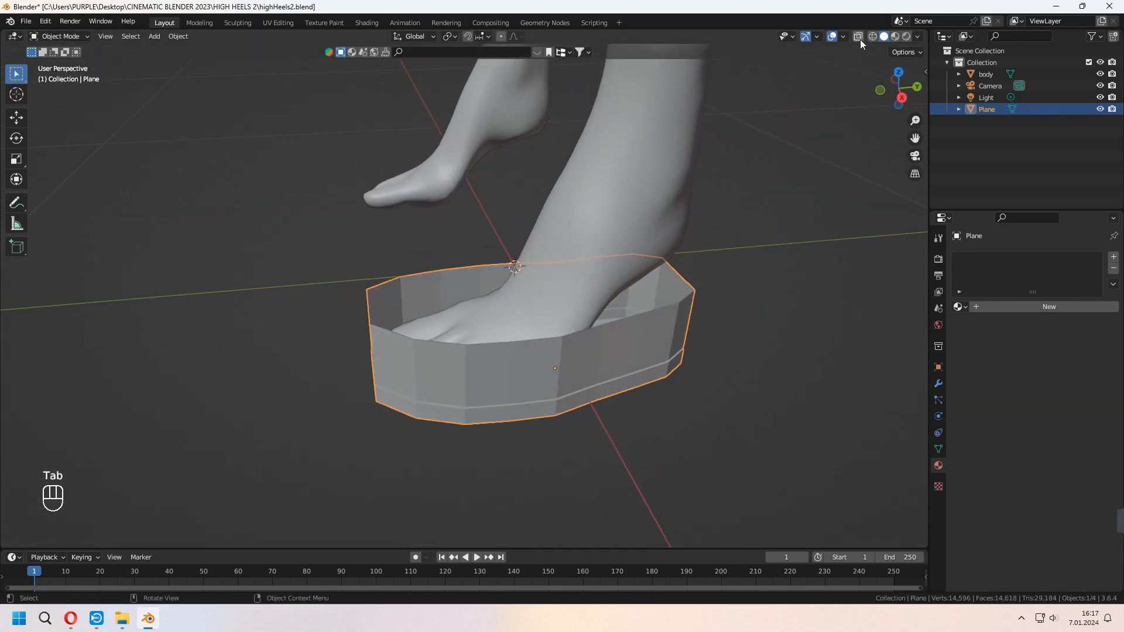
{"action": "left_click", "coordinate": [858, 37]}
{"action": "left_click", "coordinate": [872, 36]}
{"action": "key", "text": "KP_3"}
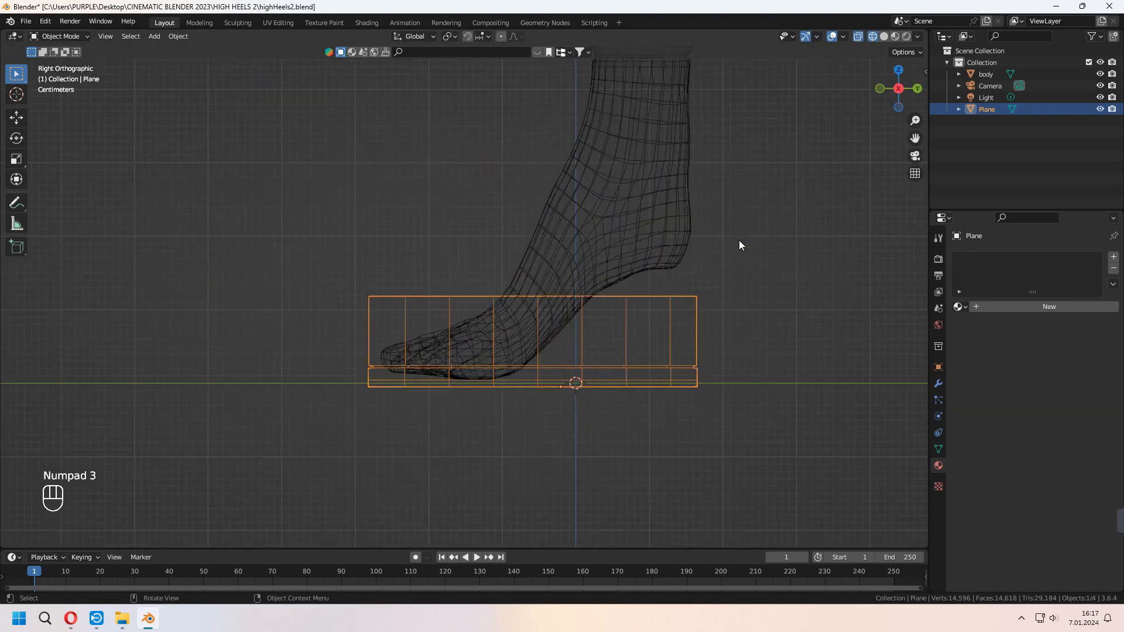
{"action": "key", "text": "Tab"}
{"action": "left_click_drag", "start_coordinate": [627, 268], "coordinate": [800, 445]}
{"action": "key", "text": "g"}
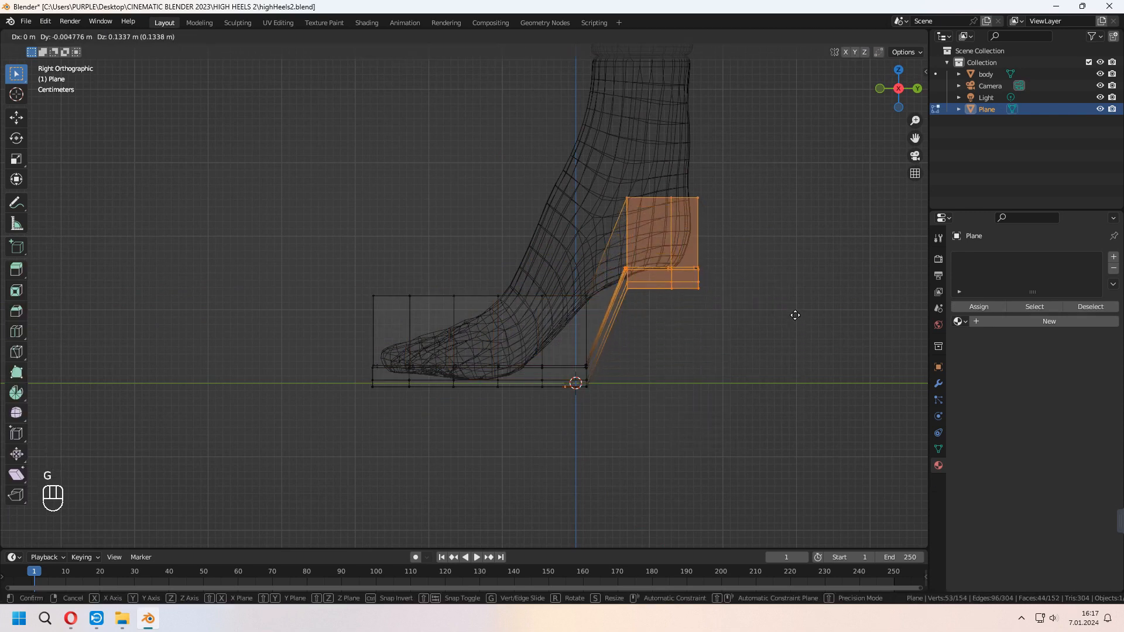
- Raise the vertex row beneath the arch to follow the foot and reposition the vertices near the heel
{"action": "key", "text": "g"}
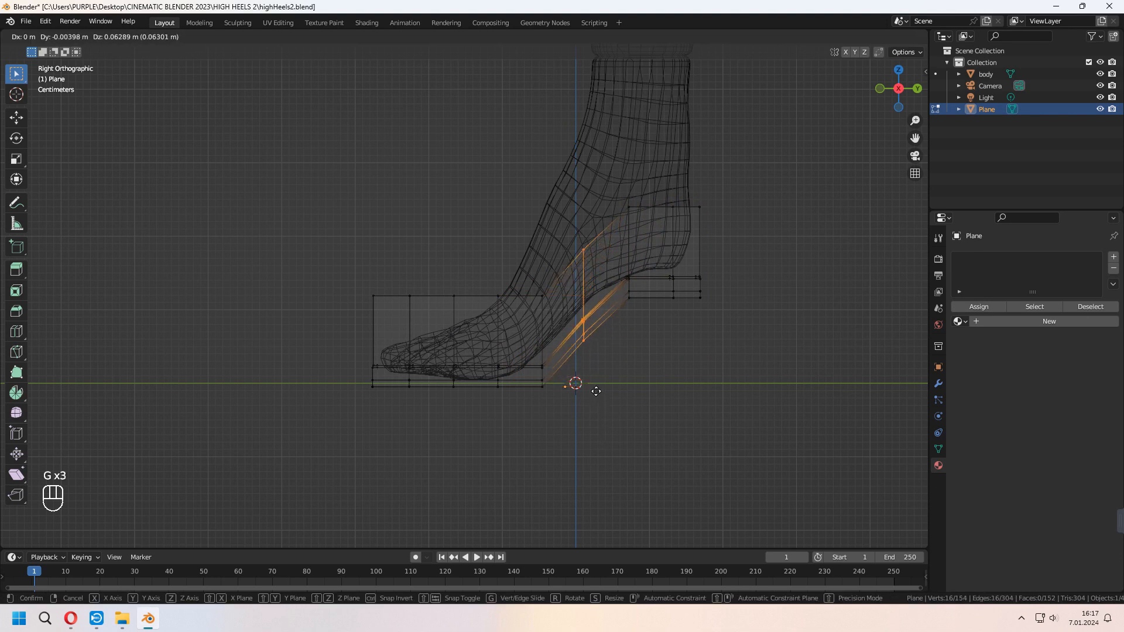
{"action": "left_click", "coordinate": [596, 390]}
{"action": "left_click_drag", "start_coordinate": [613, 319], "coordinate": [645, 196]}
{"action": "key", "text": "g"}
{"action": "left_click", "coordinate": [616, 232]}
- Lower the upper rim vertices over the toes by about 0.025 m along Z and reposition the rim vertices behind them
{"action": "key", "text": "g"}
{"action": "key", "text": "z"}
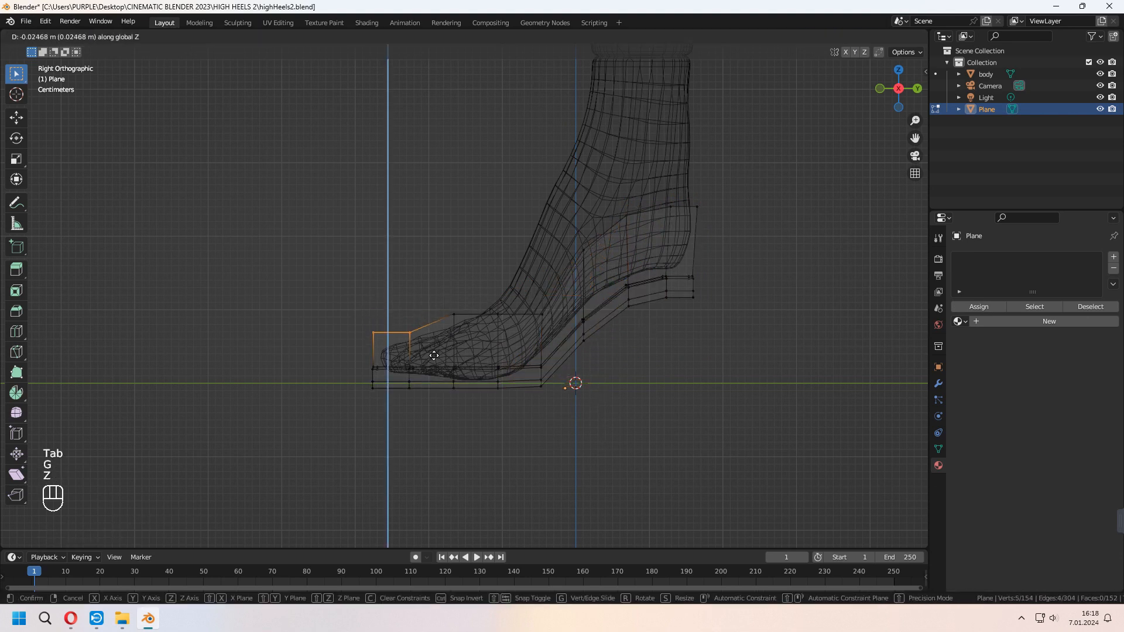
{"action": "left_click", "coordinate": [431, 358]}
{"action": "left_click_drag", "start_coordinate": [440, 302], "coordinate": [468, 331]}
{"action": "key", "text": "g"}
- Scale the vertex column at the shoe's front end and move it closer to the toe tips
{"action": "left_click_drag", "start_coordinate": [352, 316], "coordinate": [395, 410]}
{"action": "key", "text": "s"}
{"action": "left_click", "coordinate": [432, 436]}
{"action": "key", "text": "g"}
{"action": "left_click", "coordinate": [434, 432]}
- Reposition the upper rim vertices and the vertices at the ball of the foot to fit the foot's profile
{"action": "left_click_drag", "start_coordinate": [525, 297], "coordinate": [558, 329]}
{"action": "key", "text": "g"}
{"action": "left_click", "coordinate": [555, 310]}
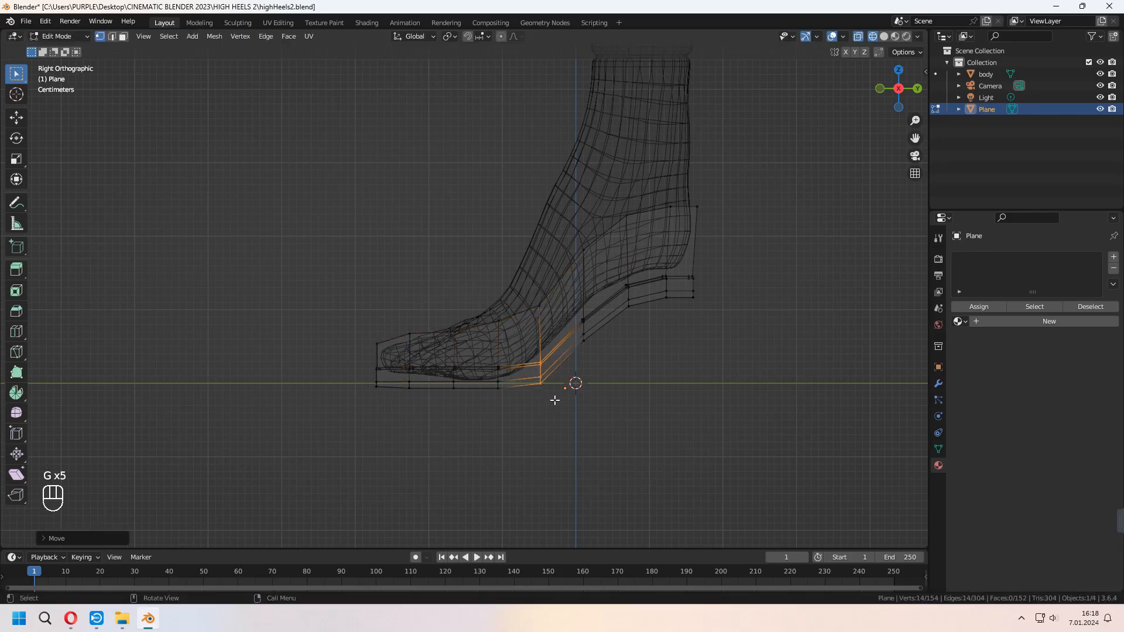
{"action": "key", "text": "g"}
- Return to solid display without X-ray and apply Shade Smooth to the shoe
{"action": "key", "text": "Tab"}
{"action": "left_click", "coordinate": [884, 36]}
{"action": "middle_click_drag", "start_coordinate": [522, 275], "coordinate": [595, 340]}
{"action": "left_click", "coordinate": [858, 36]}
{"action": "mouse_move", "coordinate": [615, 293]}
{"action": "middle_mouse_down"}
{"action": "mouse_move", "coordinate": [617, 262]}
{"action": "mouse_move", "coordinate": [585, 231]}
{"action": "middle_mouse_up"}
{"action": "right_click", "coordinate": [569, 348]}
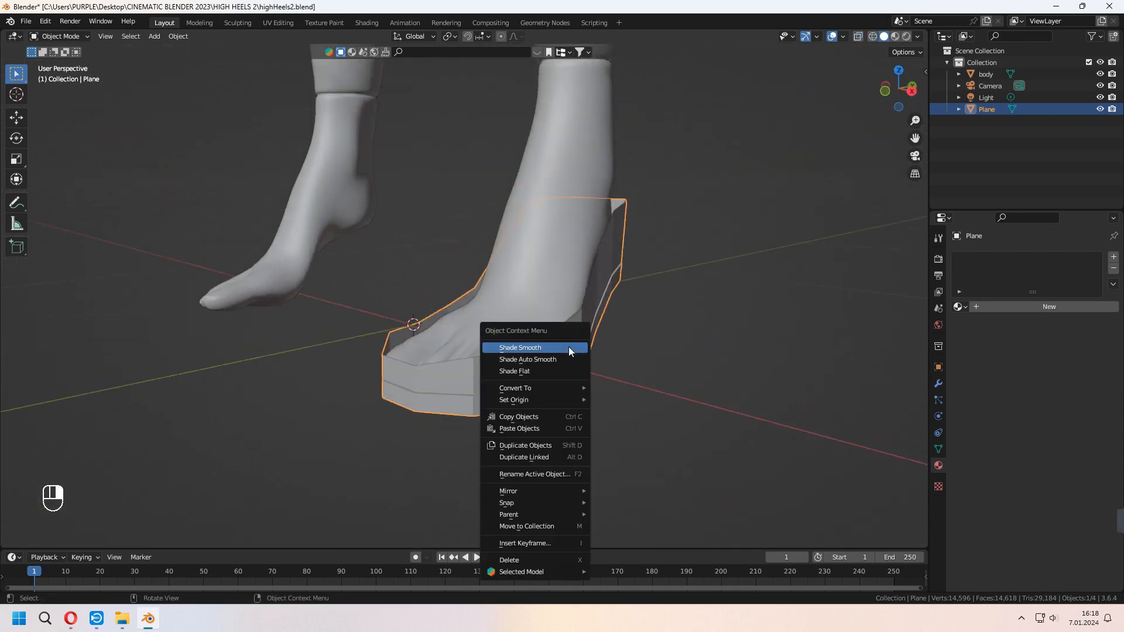
{"action": "left_click", "coordinate": [520, 347]}
- Scale the entire shoe mesh along Y to adjust its length around the foot
{"action": "middle_click_drag", "start_coordinate": [510, 345], "coordinate": [773, 318]}
{"action": "key", "text": "Tab"}
{"action": "key", "text": "a"}
{"action": "key", "text": "s"}
{"action": "key", "text": "y"}
{"action": "left_click", "coordinate": [779, 316]}
{"action": "key", "text": "Tab"}
- Move the upper front face at the shoe's toe along Y
{"action": "middle_click_drag", "start_coordinate": [459, 410], "coordinate": [521, 410]}
{"action": "scroll", "coordinate": [522, 410], "scroll_direction": "up", "scroll_amount": 3}
{"action": "key", "text": "Tab"}
{"action": "middle_click_drag", "start_coordinate": [472, 459], "coordinate": [531, 328], "text": "shift"}
{"action": "key", "text": "3"}
{"action": "left_click", "coordinate": [488, 340]}
{"action": "scroll", "coordinate": [490, 346], "scroll_direction": "up", "scroll_amount": 3}
{"action": "key", "text": "g"}
{"action": "key", "text": "y"}
{"action": "left_click", "coordinate": [532, 324]}
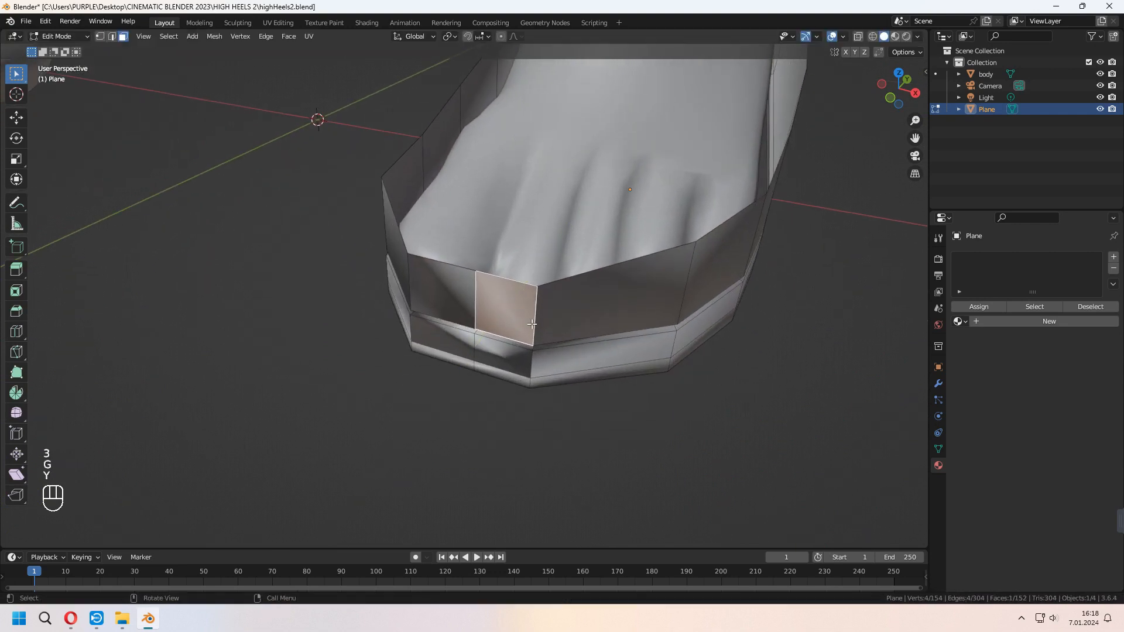
{"action": "scroll", "coordinate": [532, 324], "scroll_direction": "down", "scroll_amount": 3}
{"action": "key", "text": "Tab"}
- Turn on the Face Orientation overlay and recalculate all of the shoe's normals to face outward
{"action": "middle_click_drag", "start_coordinate": [606, 335], "coordinate": [828, 87]}
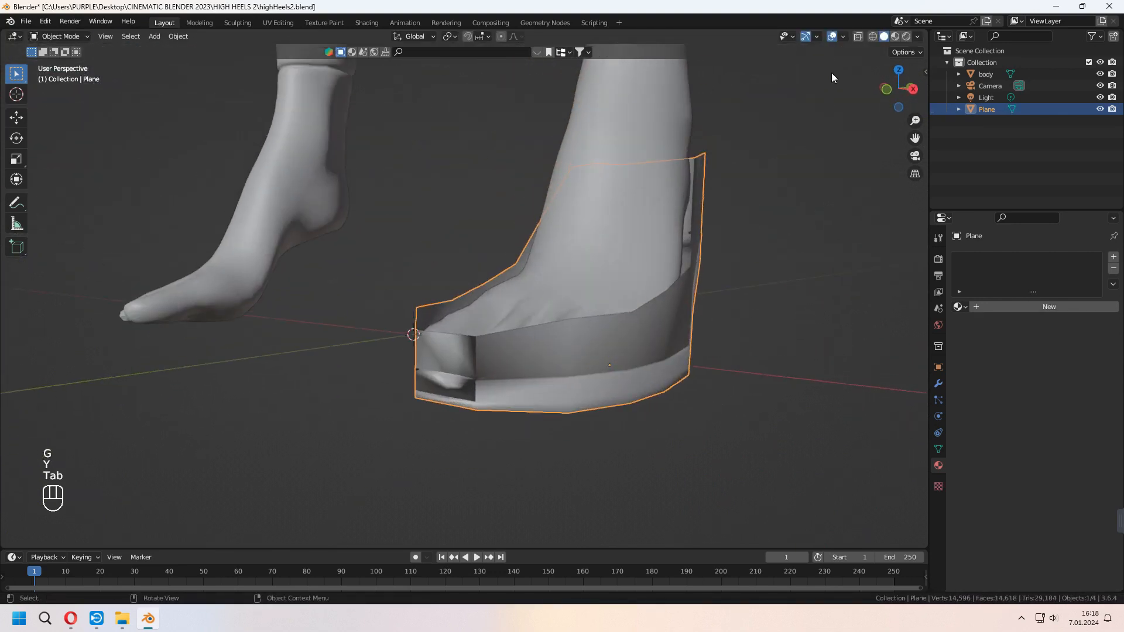
{"action": "left_click", "coordinate": [844, 36]}
{"action": "left_click", "coordinate": [772, 262]}
{"action": "middle_click_drag", "start_coordinate": [703, 328], "coordinate": [520, 374]}
{"action": "key", "text": "Tab"}
{"action": "key", "text": "a"}
{"action": "scroll", "coordinate": [520, 374], "scroll_direction": "up", "scroll_amount": 1}
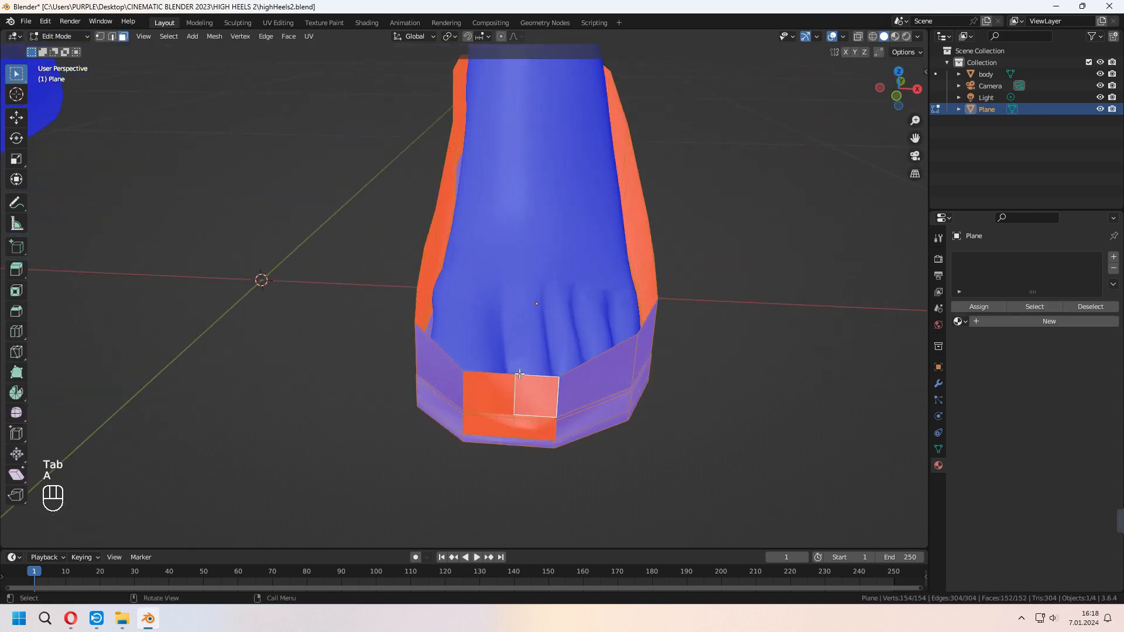
{"action": "key", "text": "shift+n"}
- Turn off the Face Orientation overlay and deselect the shoe in Object Mode
{"action": "middle_click_drag", "start_coordinate": [646, 393], "coordinate": [650, 346]}
{"action": "scroll", "coordinate": [527, 387], "scroll_direction": "down", "scroll_amount": 4}
{"action": "key", "text": "Tab"}
{"action": "left_click", "coordinate": [842, 36]}
{"action": "left_click", "coordinate": [772, 263]}
{"action": "left_click", "coordinate": [575, 353]}
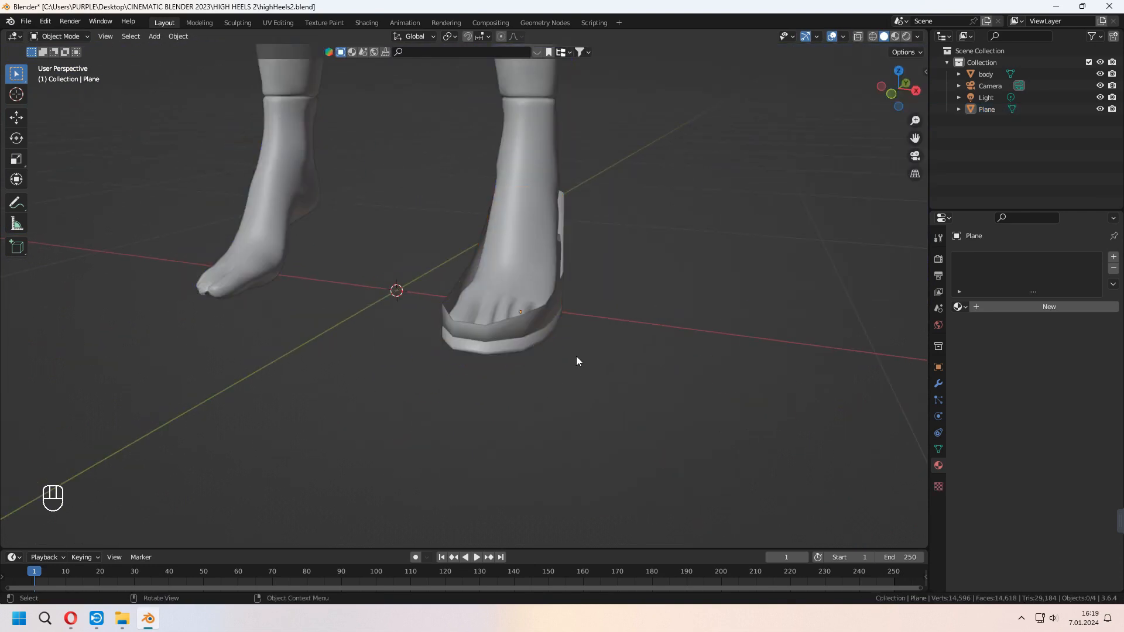
- Enable Auto Smooth for the shoe's normals at 30°
{"action": "middle_click_drag", "start_coordinate": [575, 353], "coordinate": [518, 347]}
{"action": "left_click", "coordinate": [519, 346]}
{"action": "left_click", "coordinate": [939, 449]}
{"action": "left_click", "coordinate": [957, 497]}
{"action": "left_click", "coordinate": [1021, 515]}
- Select the underside faces beneath the front part of the sole
{"action": "mouse_move", "coordinate": [812, 441]}
{"action": "middle_mouse_down"}
{"action": "mouse_move", "coordinate": [621, 395]}
{"action": "mouse_move", "coordinate": [582, 226]}
{"action": "mouse_move", "coordinate": [530, 234]}
{"action": "middle_mouse_up"}
{"action": "key", "text": "3"}
{"action": "key", "text": "Tab"}
{"action": "key", "text": "3"}
{"action": "left_click_drag", "start_coordinate": [440, 209], "coordinate": [570, 315]}
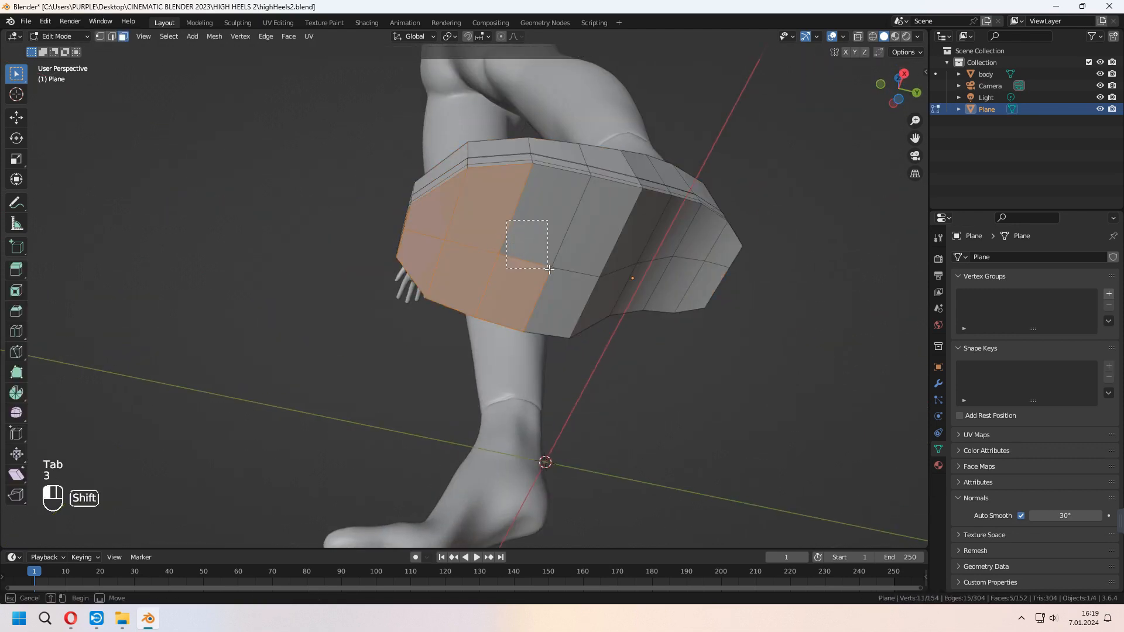
{"action": "key", "text": "KP_3"}
{"action": "key", "text": "g"}
{"action": "key", "text": "z"}
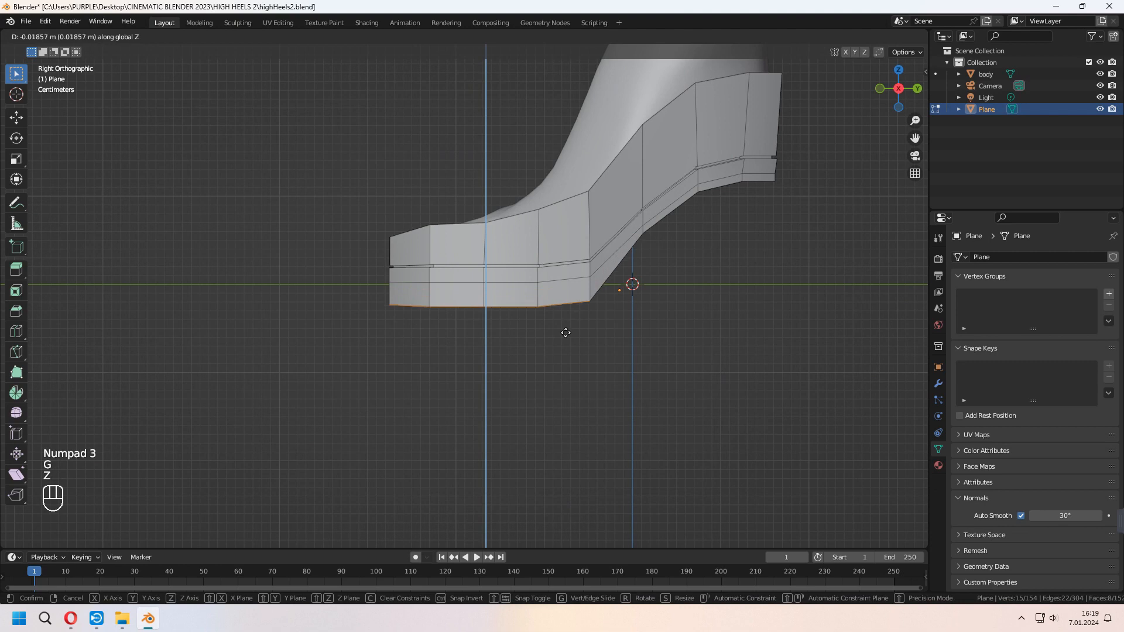
{"action": "right_click", "coordinate": [565, 339]}
- Add the remaining underside faces to the selection and lower the sole's whole underside along Z to thicken it
{"action": "middle_click_drag", "start_coordinate": [565, 340], "coordinate": [637, 248]}
{"action": "left_click_drag", "start_coordinate": [584, 301], "coordinate": [739, 126], "text": "shift"}
{"action": "key", "text": "KP_3"}
{"action": "key", "text": "g"}
{"action": "key", "text": "z"}
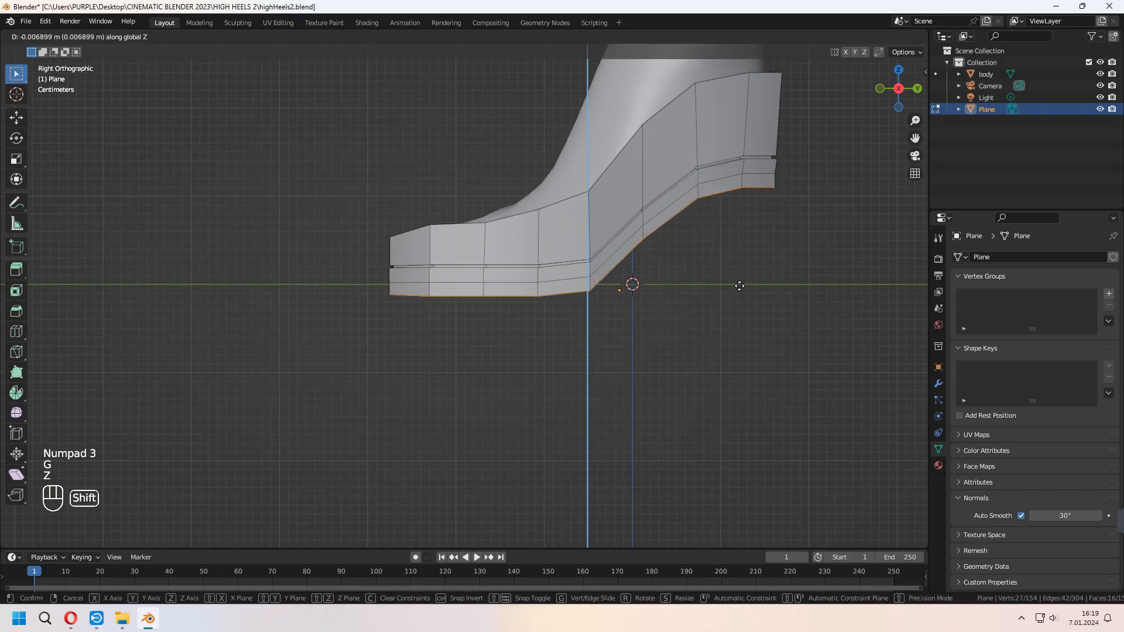
{"action": "left_click", "coordinate": [749, 366], "text": "shift"}
- Lower only the underside faces beneath the forefoot along Z to form a thick platform
{"action": "middle_click_drag", "start_coordinate": [469, 346], "coordinate": [490, 255]}
{"action": "left_click_drag", "start_coordinate": [422, 234], "coordinate": [518, 269]}
{"action": "left_click_drag", "start_coordinate": [544, 226], "coordinate": [576, 273], "text": "shift"}
{"action": "middle_click_drag", "start_coordinate": [604, 272], "coordinate": [642, 346]}
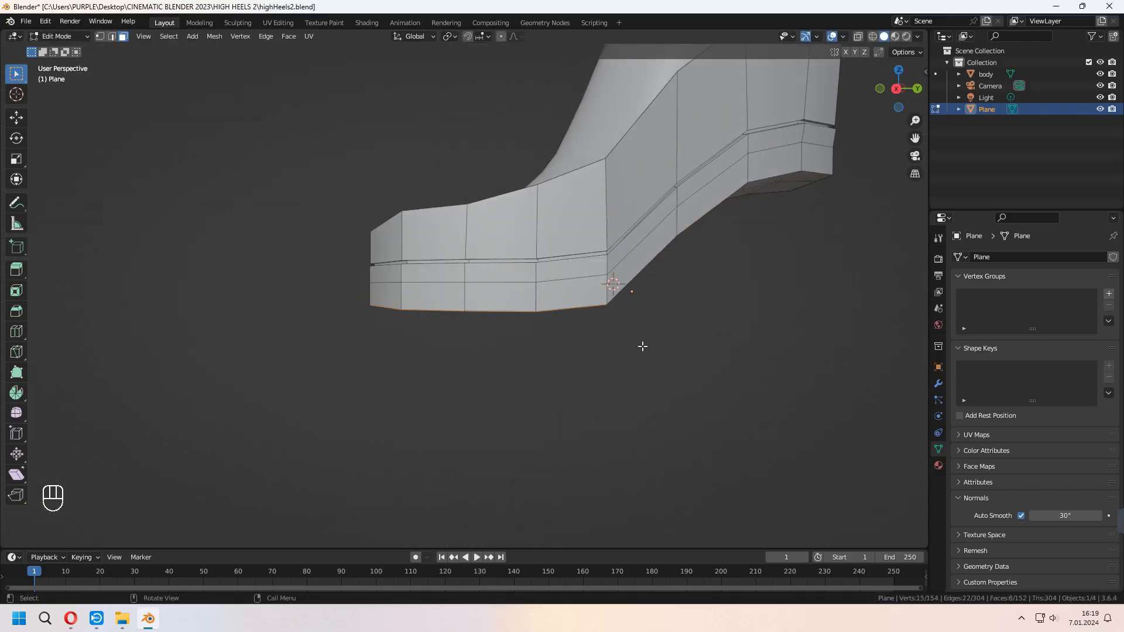
{"action": "key", "text": "KP_3"}
{"action": "key", "text": "g"}
{"action": "key", "text": "z"}
{"action": "left_click", "coordinate": [673, 407]}
- Extrude the four underside faces beneath the heel downward along Z to the platform's base level
{"action": "middle_click_drag", "start_coordinate": [735, 395], "coordinate": [587, 444], "text": "shift"}
{"action": "middle_click_drag", "start_coordinate": [587, 445], "coordinate": [612, 357]}
{"action": "left_click_drag", "start_coordinate": [547, 188], "coordinate": [608, 258]}
{"action": "key", "text": "KP_3"}
{"action": "key", "text": "e"}
{"action": "key", "text": "z"}
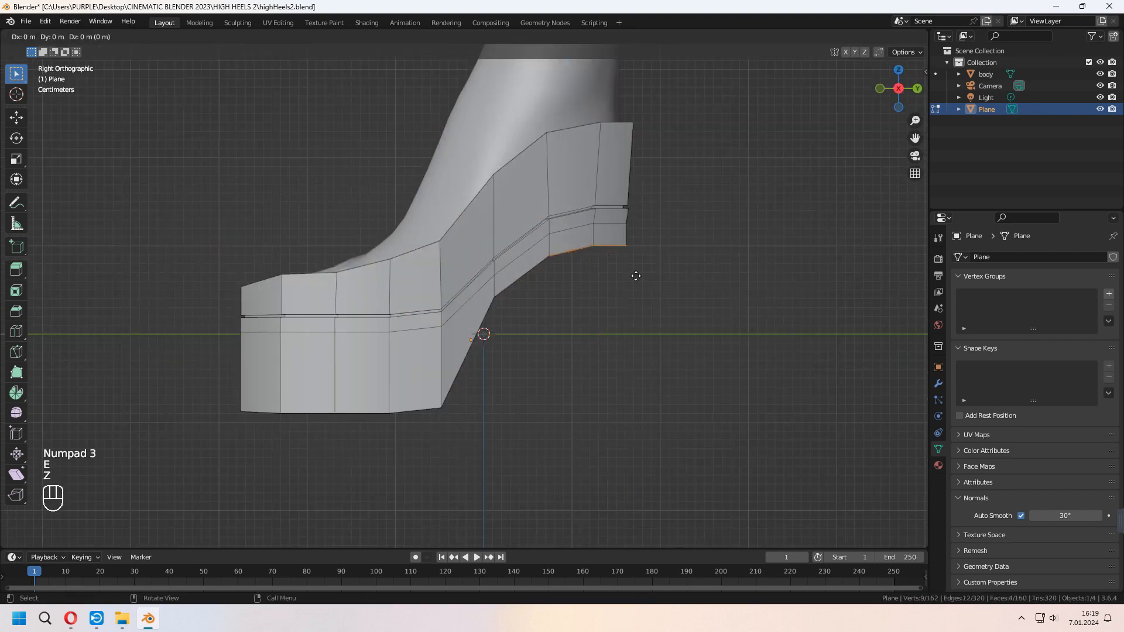
{"action": "left_click", "coordinate": [634, 428]}
- Flatten the heel's bottom faces by scaling them to 0 along Z and scale them down to taper the heel
{"action": "key", "text": "s"}
{"action": "key", "text": "z"}
{"action": "key", "text": "KP_0"}
{"action": "key", "text": "KP_Enter"}
{"action": "key", "text": "s"}
{"action": "left_click", "coordinate": [662, 397]}
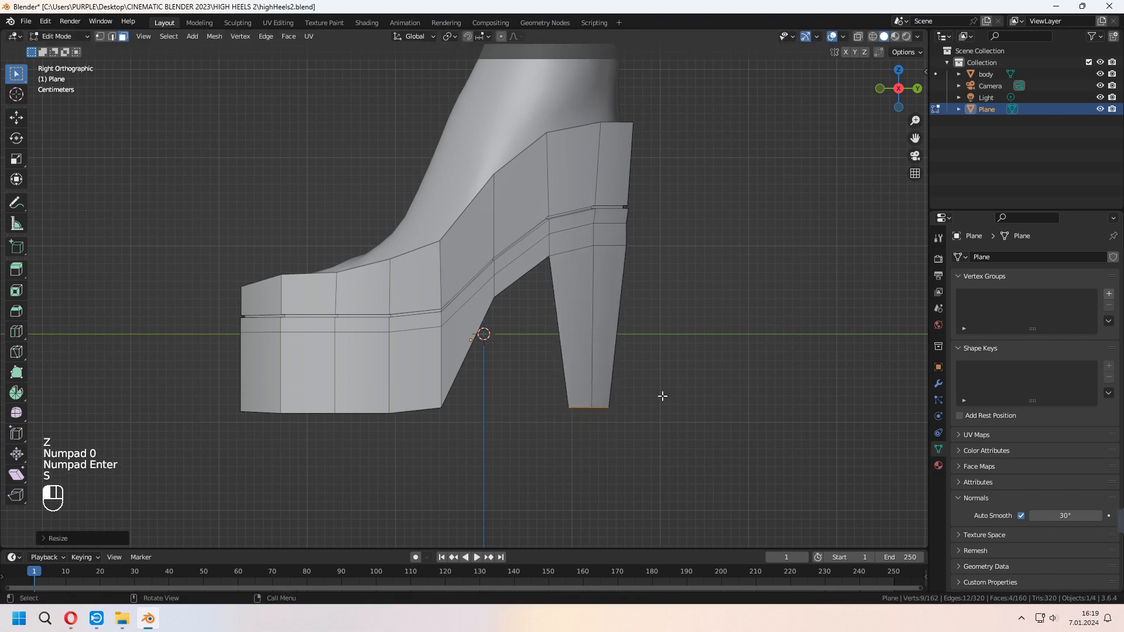
- Add a loop cut around the middle of the heel, flatten it by scaling to 0 along Z, and scale it narrower
{"action": "left_click", "coordinate": [623, 344]}
{"action": "right_click", "coordinate": [622, 316]}
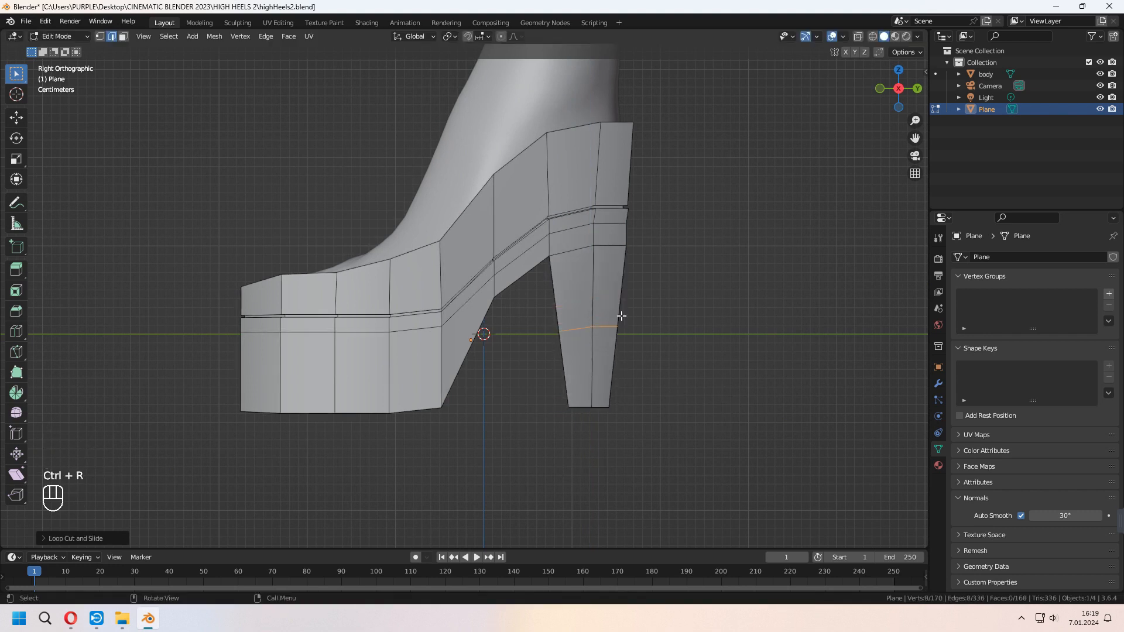
{"action": "key", "text": "s"}
{"action": "key", "text": "z"}
{"action": "key", "text": "KP_Enter"}
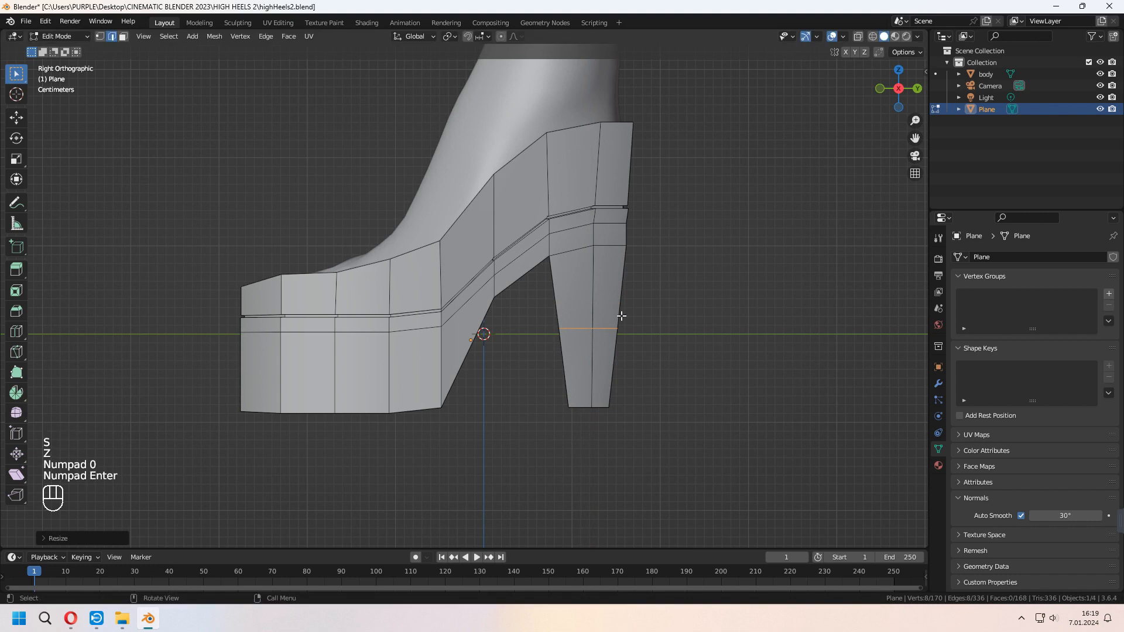
{"action": "key", "text": "s"}
{"action": "left_click", "coordinate": [675, 315]}
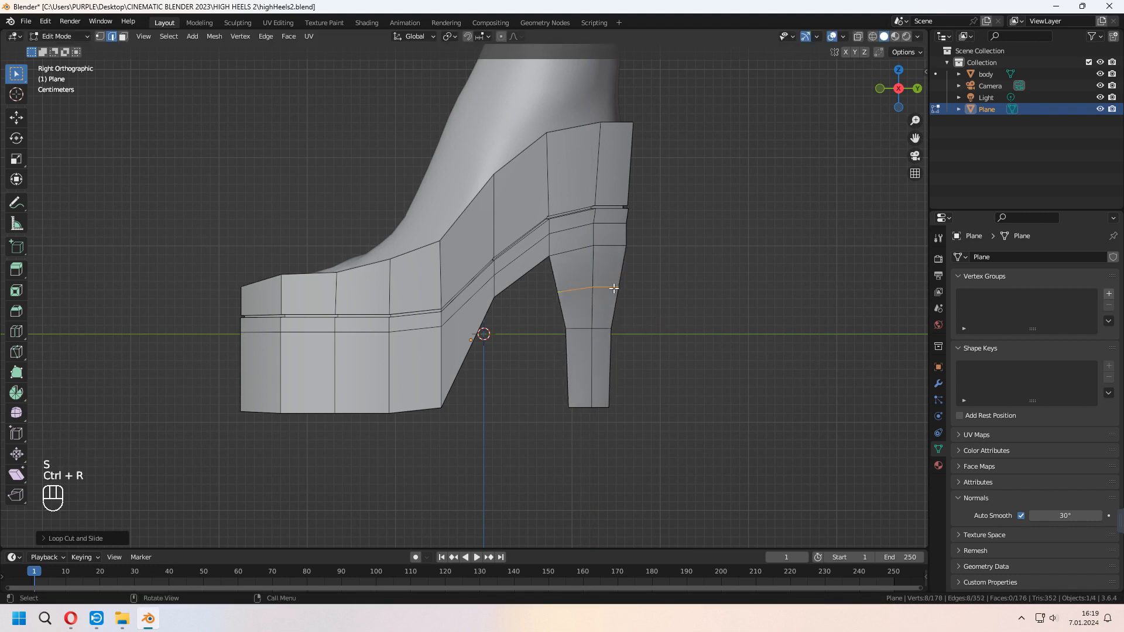
- Add another loop cut around the heel's upper part, flatten it by scaling to 0 along Z, and resize it
{"action": "left_click", "coordinate": [614, 288]}
{"action": "key", "text": "s"}
{"action": "key", "text": "z"}
{"action": "key", "text": "KP_0"}
{"action": "key", "text": "KP_Enter"}
{"action": "key", "text": "s"}
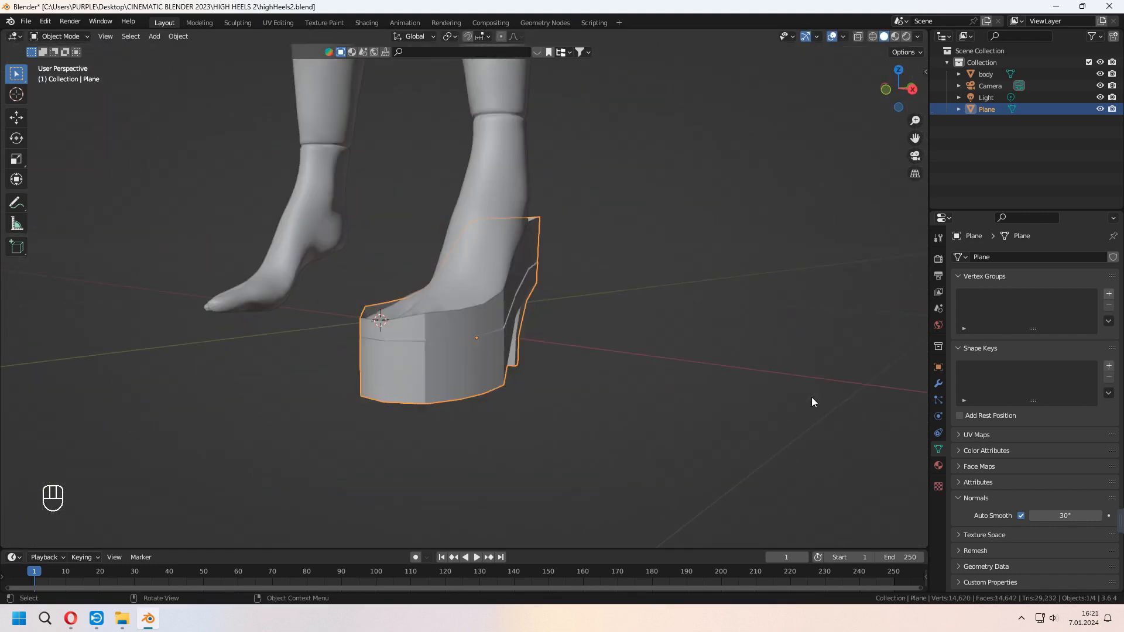
- Save the file and add a Subdivision Surface modifier with viewport level 2 to the shoe
{"action": "left_click", "coordinate": [939, 387]}
{"action": "left_click", "coordinate": [1027, 259]}
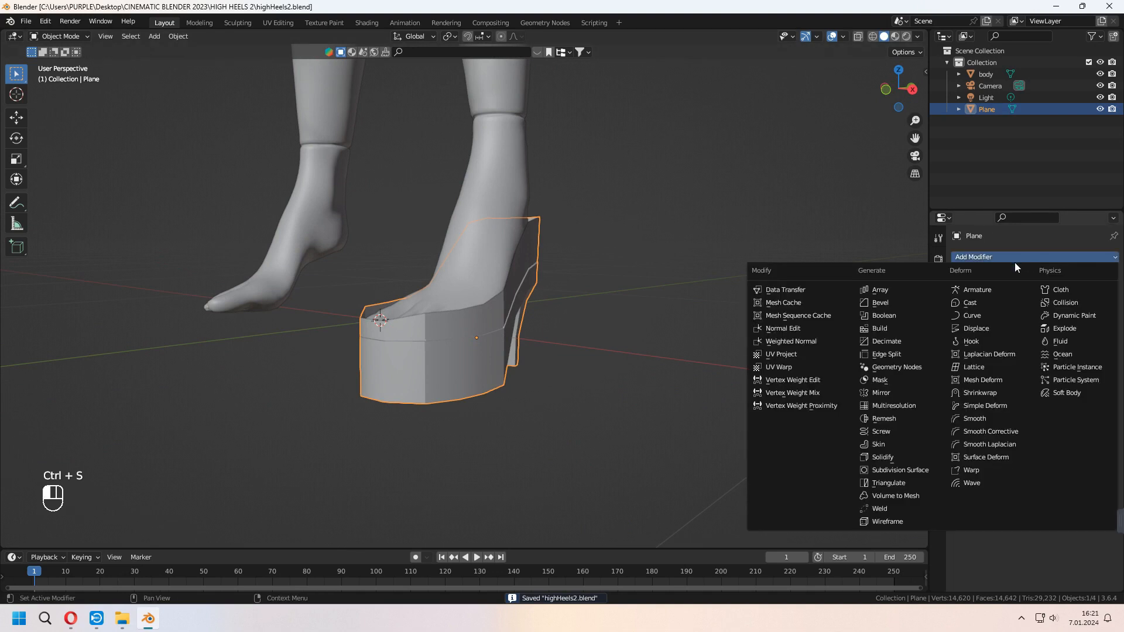
{"action": "left_click", "coordinate": [927, 473]}
{"action": "middle_click_drag", "start_coordinate": [850, 445], "coordinate": [1121, 325]}
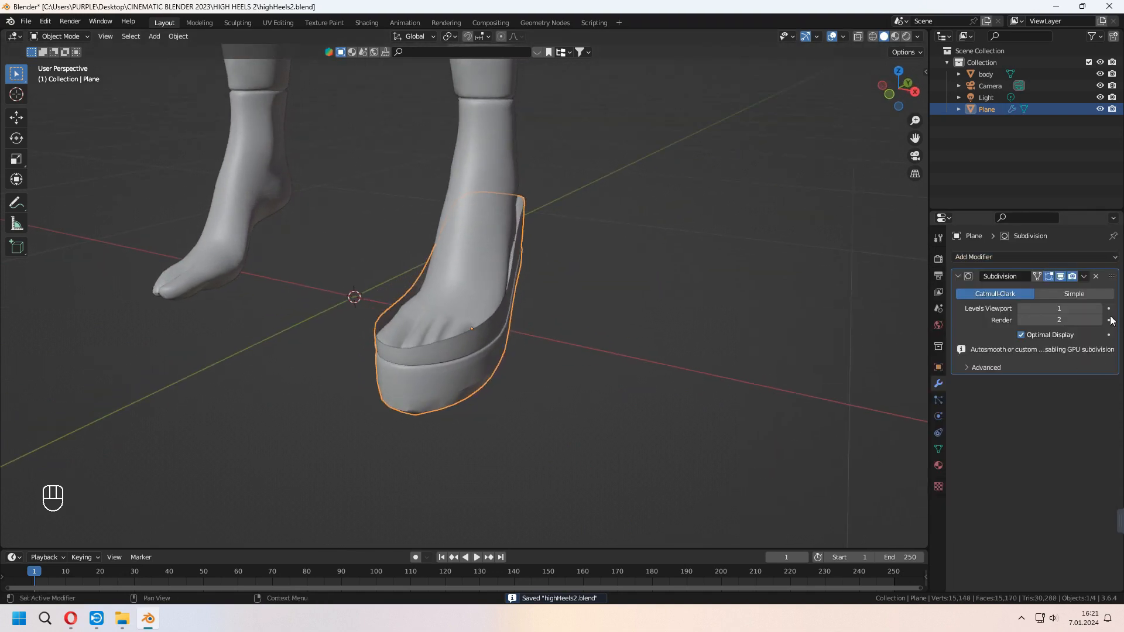
- Add a loop cut around the platform and slide it close to the bottom edge to tighten the subdivided rim
{"action": "middle_click_drag", "start_coordinate": [732, 363], "coordinate": [530, 334]}
{"action": "key", "text": "Tab"}
{"action": "key", "text": "ctrl+r"}
{"action": "left_click", "coordinate": [529, 343]}
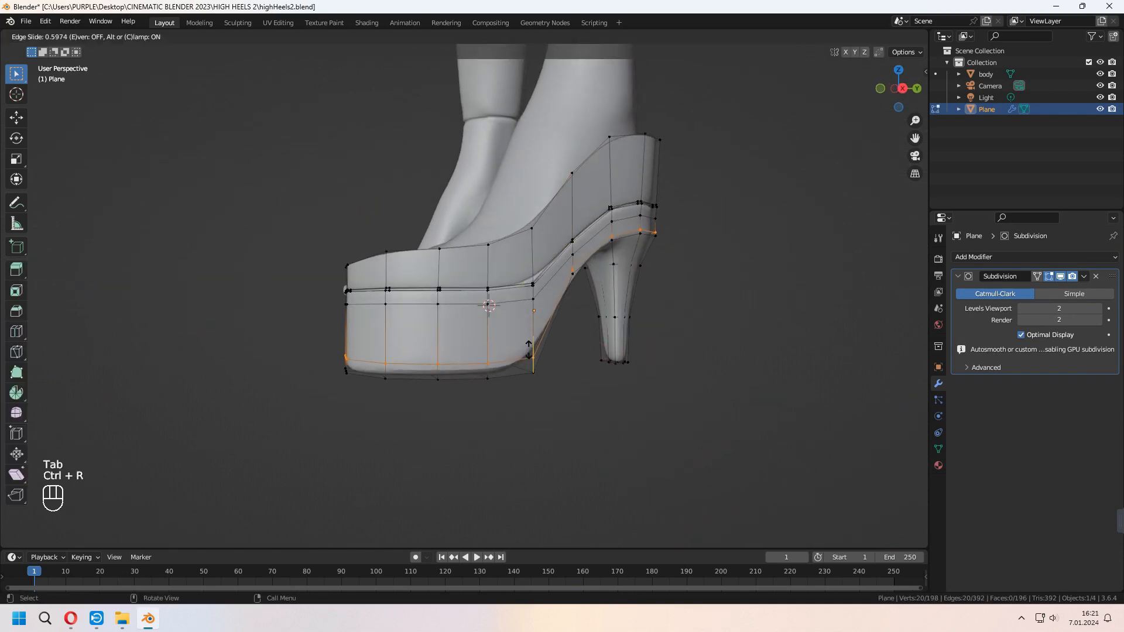
{"action": "left_click", "coordinate": [528, 358]}
{"action": "middle_click_drag", "start_coordinate": [585, 367], "coordinate": [554, 372]}
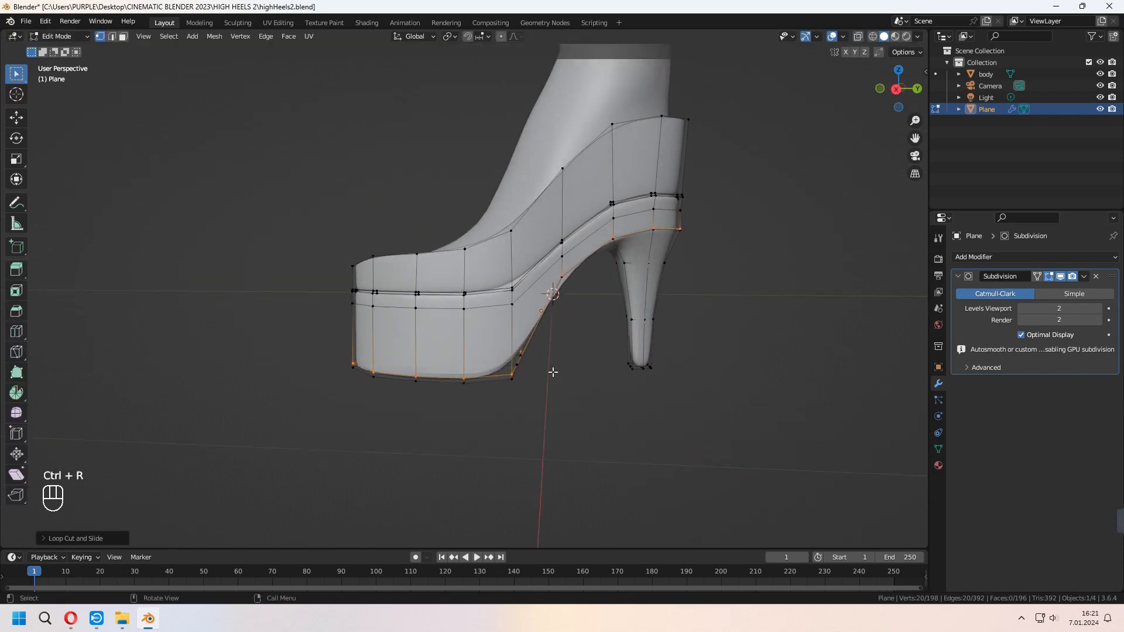
- Add supporting loop cuts near the heel's bottom and top, and scale the top loop along X
{"action": "key", "text": "ctrl+r"}
{"action": "left_click", "coordinate": [637, 342]}
{"action": "left_click", "coordinate": [640, 355]}
{"action": "middle_click_drag", "start_coordinate": [640, 355], "coordinate": [628, 314]}
{"action": "key", "text": "Tab"}
{"action": "key", "text": "Tab"}
{"action": "key", "text": "s"}
{"action": "key", "text": "x"}
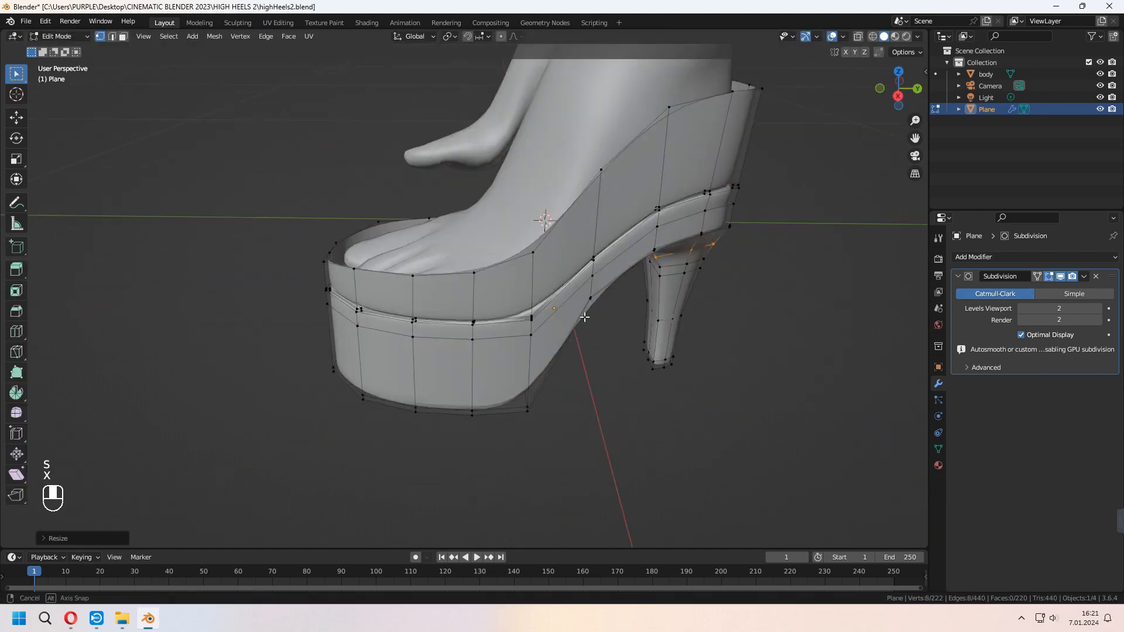
- Fit the forefoot of the shoe by moving a vertex along X and scaling the selection along X
{"action": "middle_click_drag", "start_coordinate": [445, 328], "coordinate": [366, 431]}
{"action": "key", "text": "Tab"}
{"action": "scroll", "coordinate": [435, 343], "scroll_direction": "up", "scroll_amount": 3}
{"action": "left_click", "coordinate": [495, 437]}
{"action": "key", "text": "g"}
{"action": "key", "text": "x"}
{"action": "left_click", "coordinate": [569, 441]}
{"action": "key", "text": "s"}
{"action": "key", "text": "x"}
{"action": "left_click", "coordinate": [628, 384]}
- Refine the toe outline by moving one vertex along X, moving a front pair along Y and scaling it along X
{"action": "left_click", "coordinate": [589, 464]}
{"action": "middle_click_drag", "start_coordinate": [628, 384], "coordinate": [562, 398]}
{"action": "key", "text": "g"}
{"action": "key", "text": "x"}
{"action": "left_click", "coordinate": [635, 434]}
{"action": "left_click", "coordinate": [377, 404]}
{"action": "left_click", "coordinate": [522, 422], "text": "shift"}
{"action": "key", "text": "g"}
{"action": "key", "text": "y"}
{"action": "key", "text": "s"}
{"action": "key", "text": "x"}
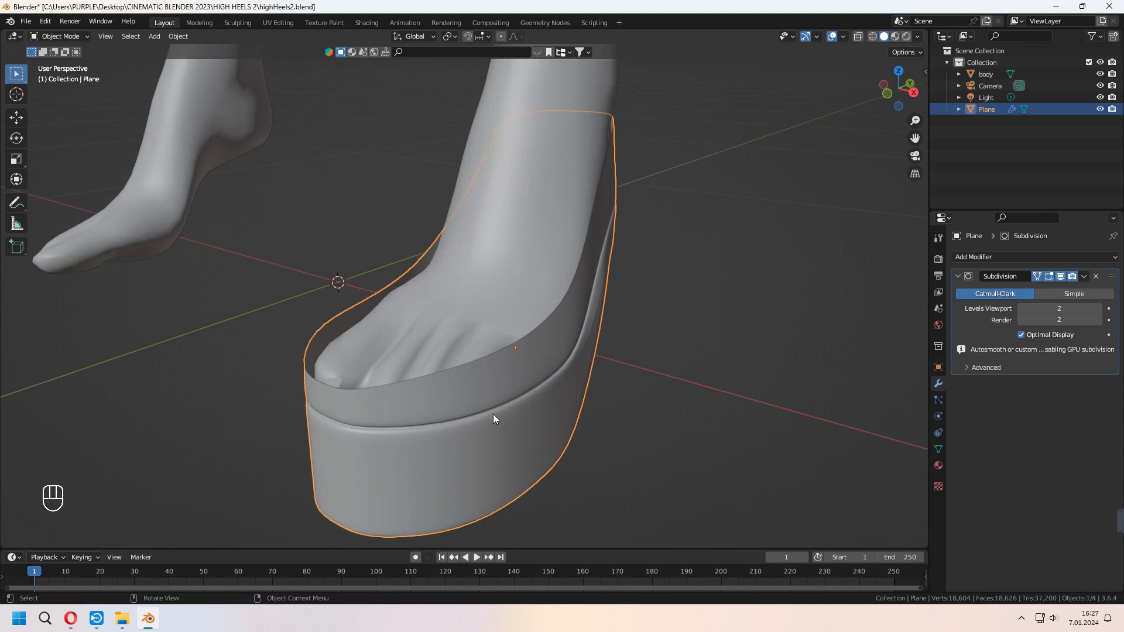
- Join opposite vertices of the shoe's top rim with three crosswise edges over the toes
{"action": "key", "text": "Tab"}
{"action": "middle_click_drag", "start_coordinate": [493, 413], "coordinate": [438, 430]}
{"action": "scroll", "coordinate": [438, 381], "scroll_direction": "up", "scroll_amount": 2}
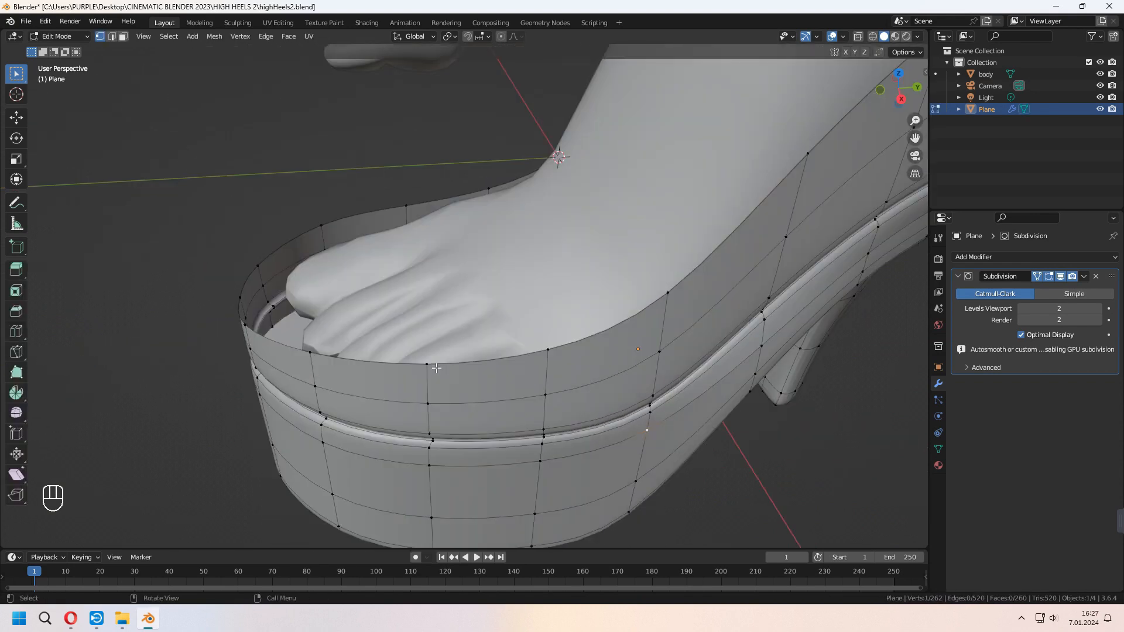
{"action": "middle_click_drag", "start_coordinate": [443, 266], "coordinate": [371, 383]}
{"action": "key", "text": "f"}
{"action": "left_click", "coordinate": [322, 252], "text": "shift"}
{"action": "key", "text": "f"}
{"action": "middle_click_drag", "start_coordinate": [322, 252], "coordinate": [387, 243]}
{"action": "left_click", "coordinate": [458, 385]}
{"action": "middle_click_drag", "start_coordinate": [458, 385], "coordinate": [418, 241]}
{"action": "left_click", "coordinate": [580, 396], "text": "shift"}
{"action": "key", "text": "f"}
{"action": "left_click", "coordinate": [770, 302], "text": "shift"}
- Subdivide the rearmost crosswise edge and move its new middle vertex along Z to clear the foot
{"action": "right_click", "coordinate": [610, 279]}
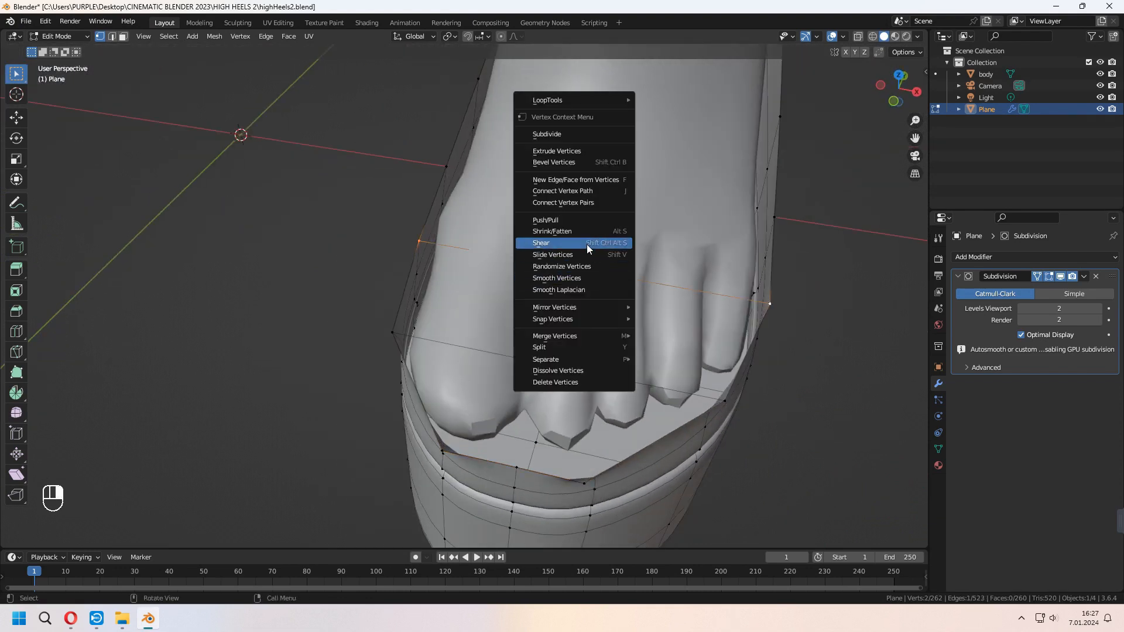
{"action": "left_click", "coordinate": [578, 137]}
{"action": "middle_click_drag", "start_coordinate": [581, 193], "coordinate": [599, 195]}
{"action": "left_click", "coordinate": [595, 267]}
{"action": "key", "text": "g"}
{"action": "key", "text": "z"}
{"action": "left_click", "coordinate": [661, 249]}
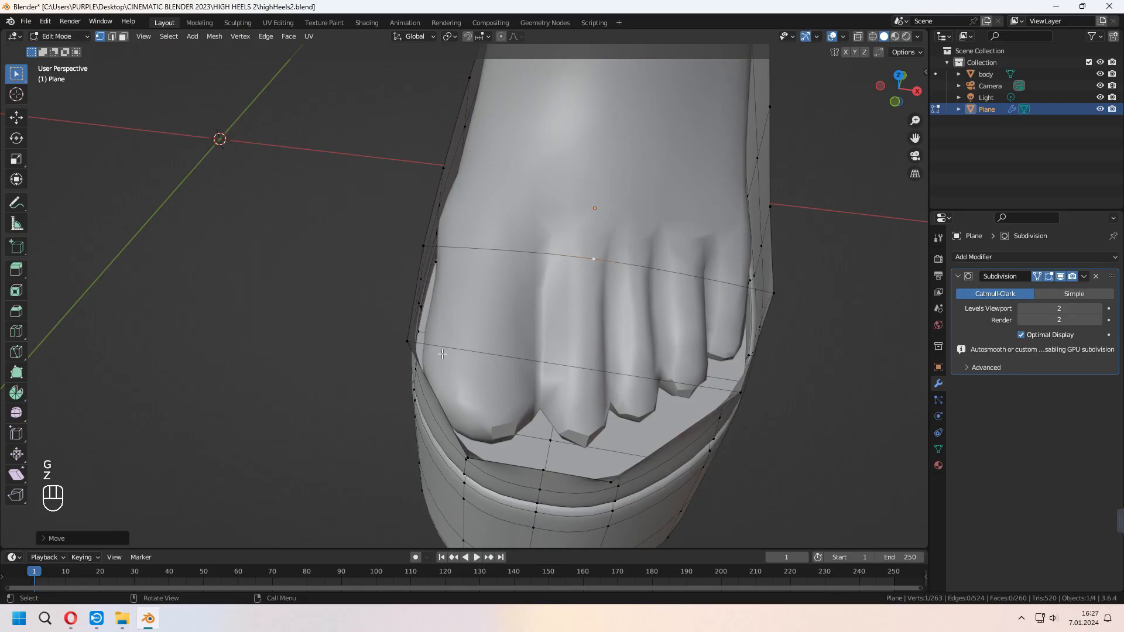
- Subdivide the middle crosswise edge over the toes
{"action": "right_click", "coordinate": [511, 356]}
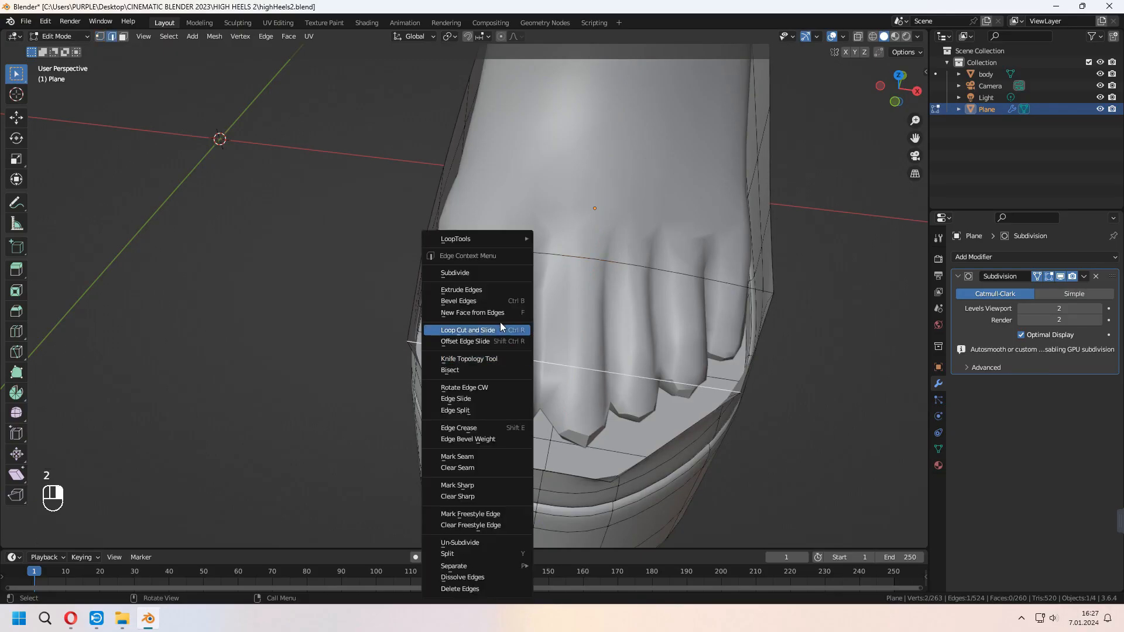
{"action": "left_click", "coordinate": [487, 273]}
{"action": "middle_click_drag", "start_coordinate": [574, 384], "coordinate": [612, 338]}
{"action": "scroll", "coordinate": [598, 343], "scroll_direction": "up", "scroll_amount": 2}
- Move the front crosswise edge at the toe tip along Y and subdivide it
{"action": "left_click", "coordinate": [598, 343]}
{"action": "key", "text": "g"}
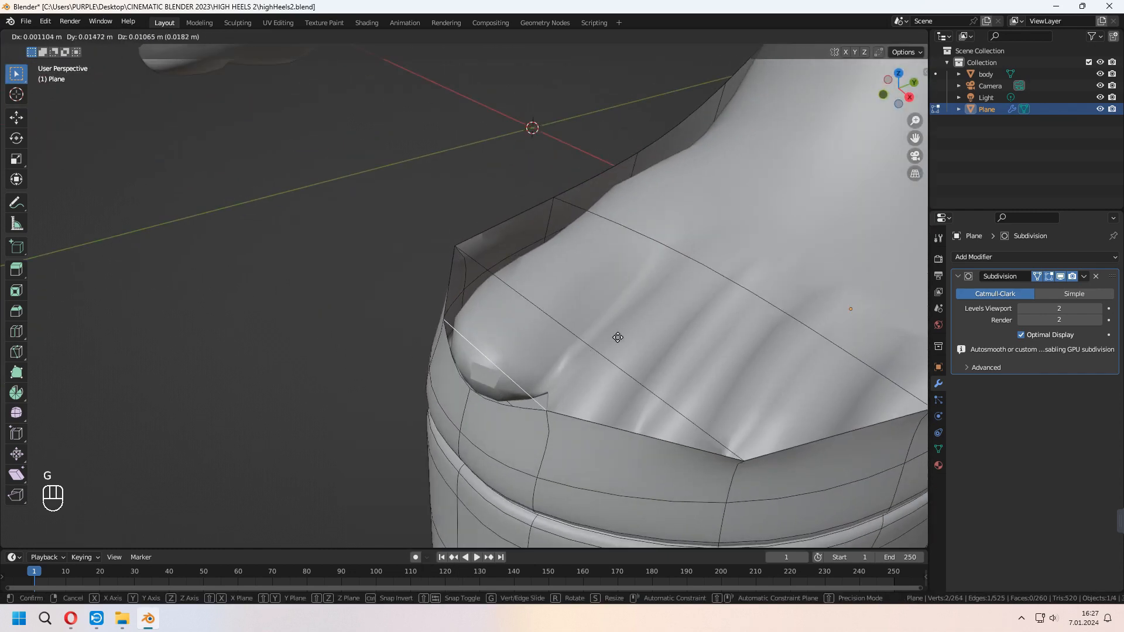
{"action": "key", "text": "y"}
{"action": "left_click", "coordinate": [620, 338]}
{"action": "right_click", "coordinate": [496, 384]}
{"action": "left_click", "coordinate": [476, 273]}
{"action": "middle_click_drag", "start_coordinate": [577, 366], "coordinate": [562, 427]}
{"action": "middle_click_drag", "start_coordinate": [562, 427], "coordinate": [573, 422]}
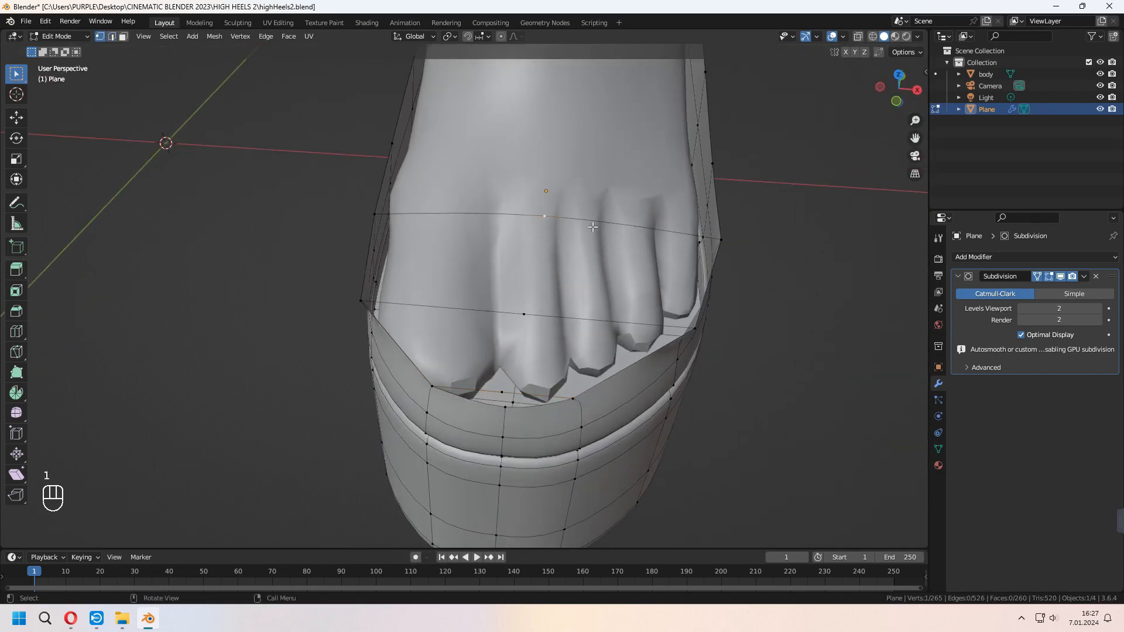
- Fill the two faces between the rearmost and middle crosswise edges over the toes
{"action": "middle_click_drag", "start_coordinate": [711, 291], "coordinate": [672, 205]}
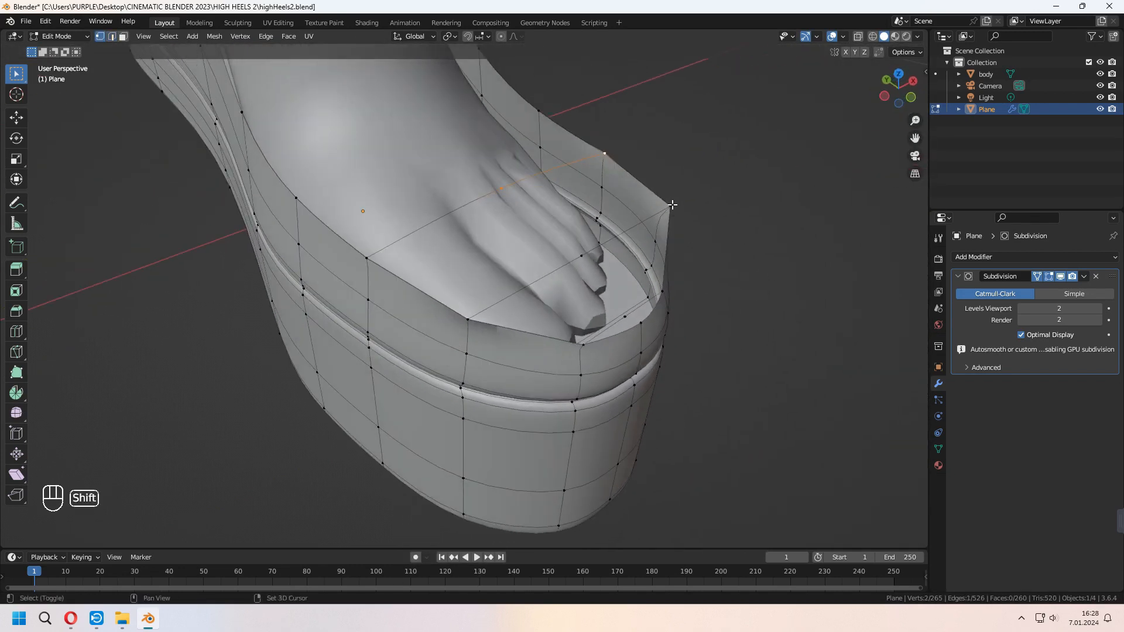
{"action": "key", "text": "f"}
{"action": "middle_click_drag", "start_coordinate": [584, 256], "coordinate": [543, 216]}
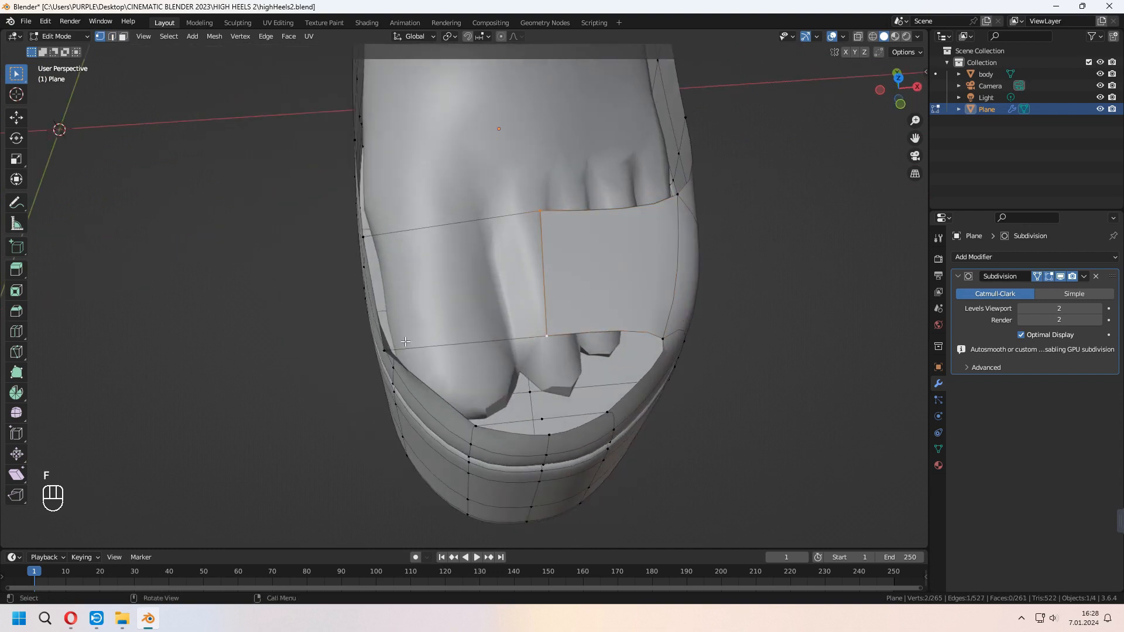
{"action": "key", "text": "f"}
{"action": "middle_click_drag", "start_coordinate": [405, 341], "coordinate": [339, 324]}
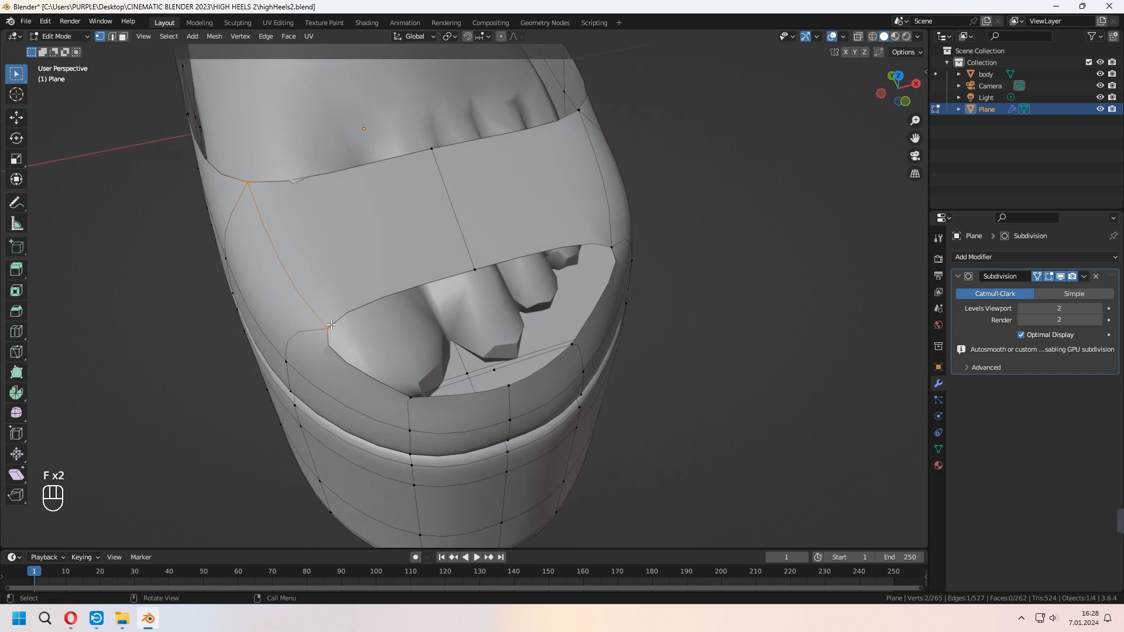
- Fill the two faces between the middle and front crosswise edges, and undo the extra fill at the toe tip
{"action": "left_click", "coordinate": [408, 396], "text": "shift"}
{"action": "middle_click_drag", "start_coordinate": [408, 397], "coordinate": [436, 355]}
{"action": "left_click", "coordinate": [434, 251], "text": "shift"}
{"action": "key", "text": "f"}
{"action": "key", "text": "f"}
{"action": "key", "text": "ctrl+z"}
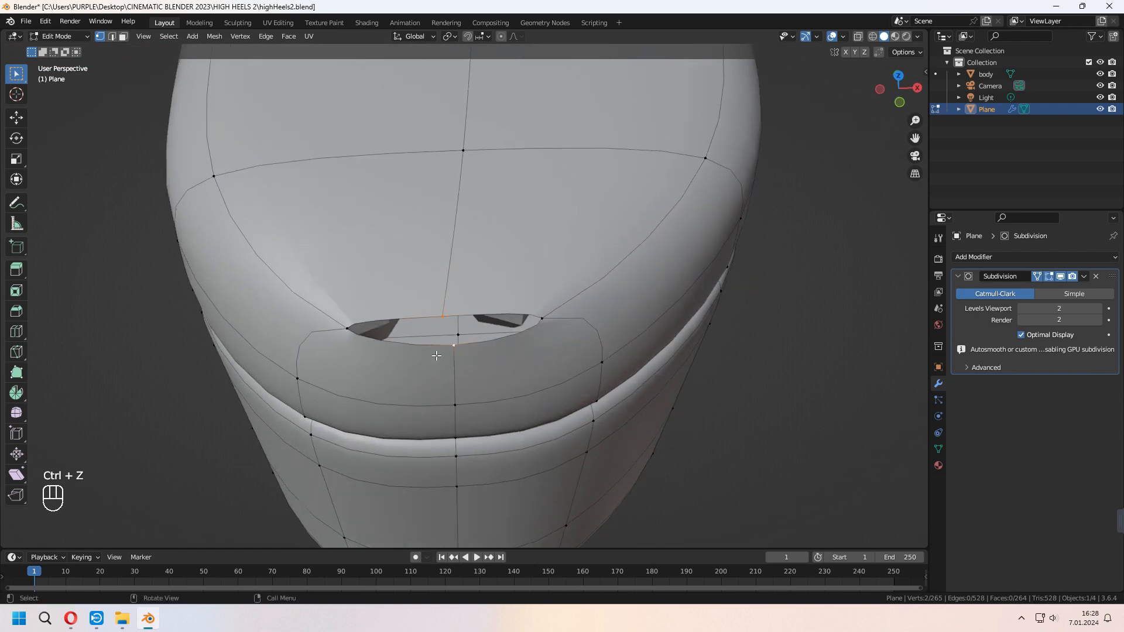
- Merge the front edge's middle vertex with the toe rim's middle vertex to close the gap at the toe tip
{"action": "key", "text": "m"}
{"action": "left_click", "coordinate": [484, 354]}
{"action": "key", "text": "Tab"}
{"action": "key", "text": "Tab"}
{"action": "middle_click_drag", "start_coordinate": [483, 354], "coordinate": [422, 308]}
{"action": "scroll", "coordinate": [457, 320], "scroll_direction": "down", "scroll_amount": 2}
{"action": "key", "text": "ctrl+z"}
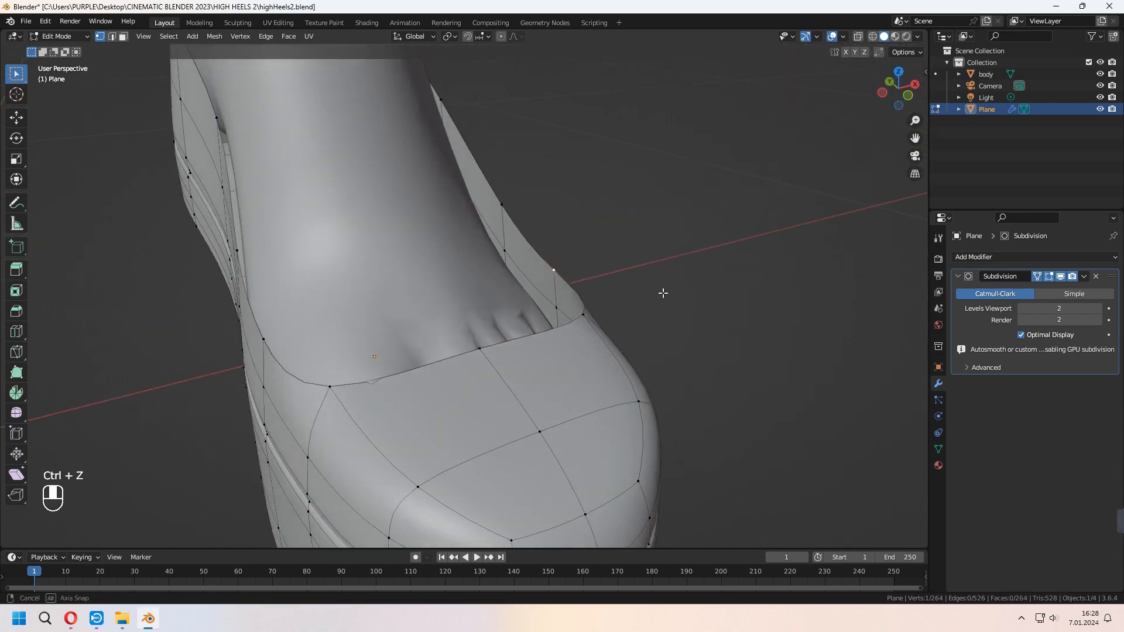
- Scale the next pair of opposite rim vertices inward along X and join them with an edge across the instep
{"action": "middle_click_drag", "start_coordinate": [392, 392], "coordinate": [329, 346]}
{"action": "left_click", "coordinate": [351, 270], "text": "shift"}
{"action": "middle_click_drag", "start_coordinate": [351, 270], "coordinate": [422, 325]}
{"action": "key", "text": "s"}
{"action": "key", "text": "x"}
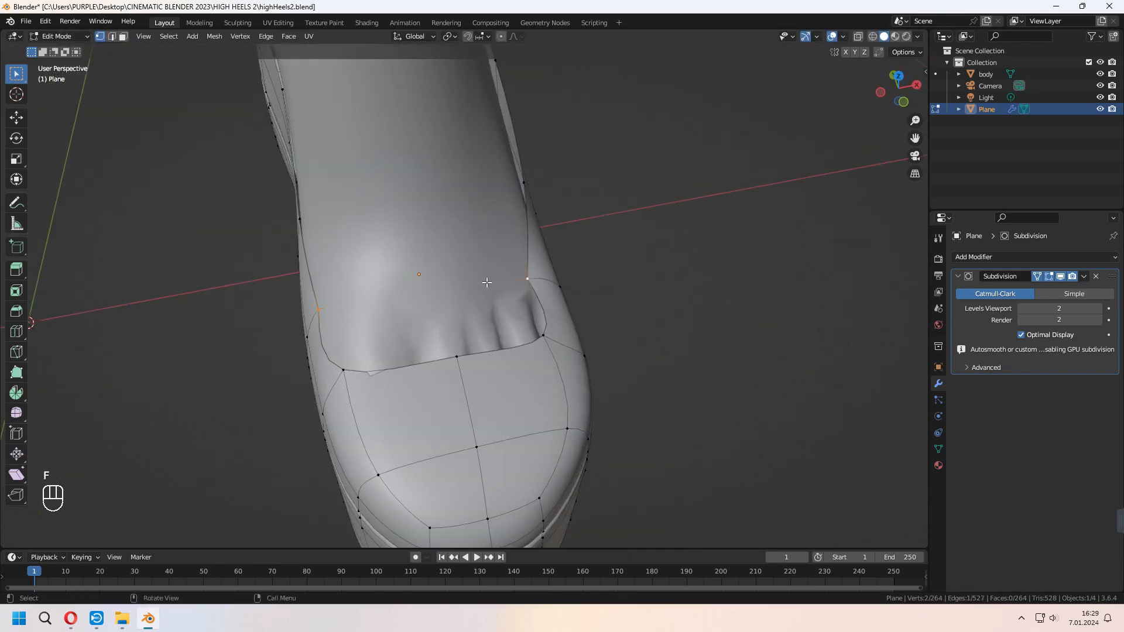
- Subdivide the edge across the instep and raise it along Z to follow the top of the foot
{"action": "key", "text": "g"}
{"action": "key", "text": "z"}
{"action": "left_click", "coordinate": [434, 282]}
{"action": "right_click", "coordinate": [432, 267]}
{"action": "left_click", "coordinate": [433, 264]}
{"action": "middle_click_drag", "start_coordinate": [441, 289], "coordinate": [434, 283]}
{"action": "key", "text": "g"}
{"action": "key", "text": "z"}
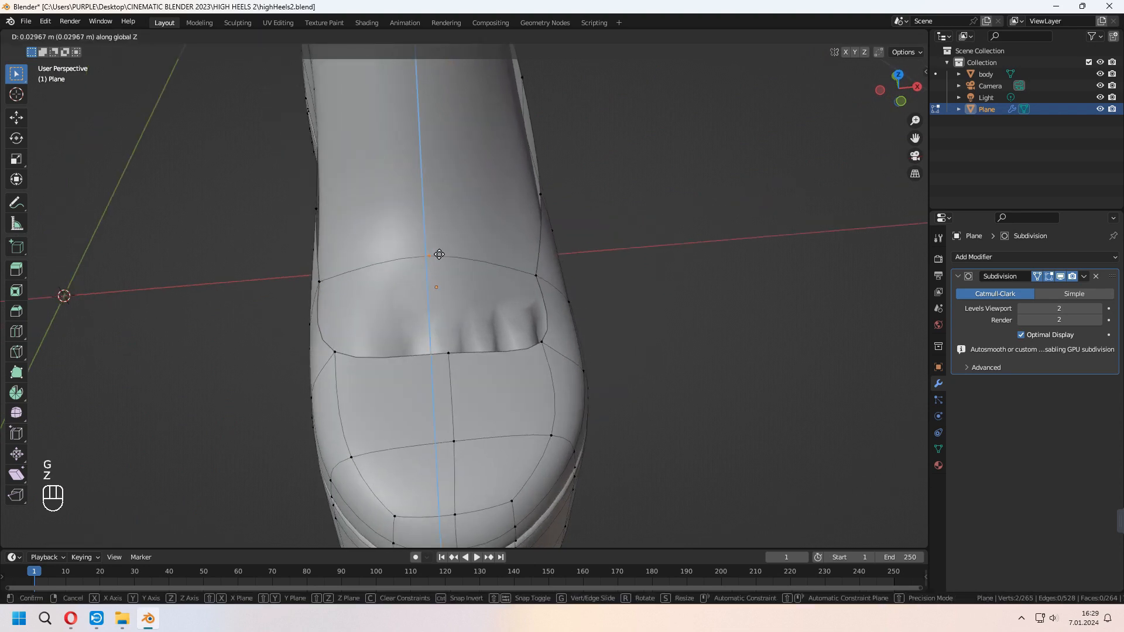
{"action": "left_click", "coordinate": [449, 254]}
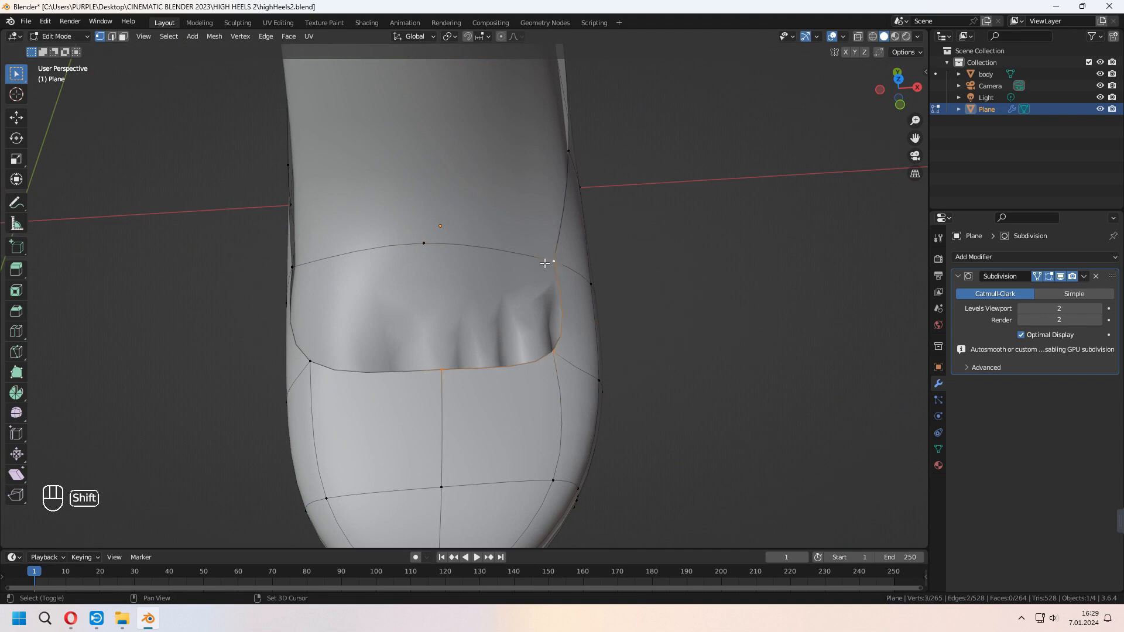
- Fill the two faces between the instep edge and the toe cap, and adjust the opening's middle vertex along Y and Z
{"action": "left_click", "coordinate": [432, 246], "text": "shift"}
{"action": "key", "text": "f"}
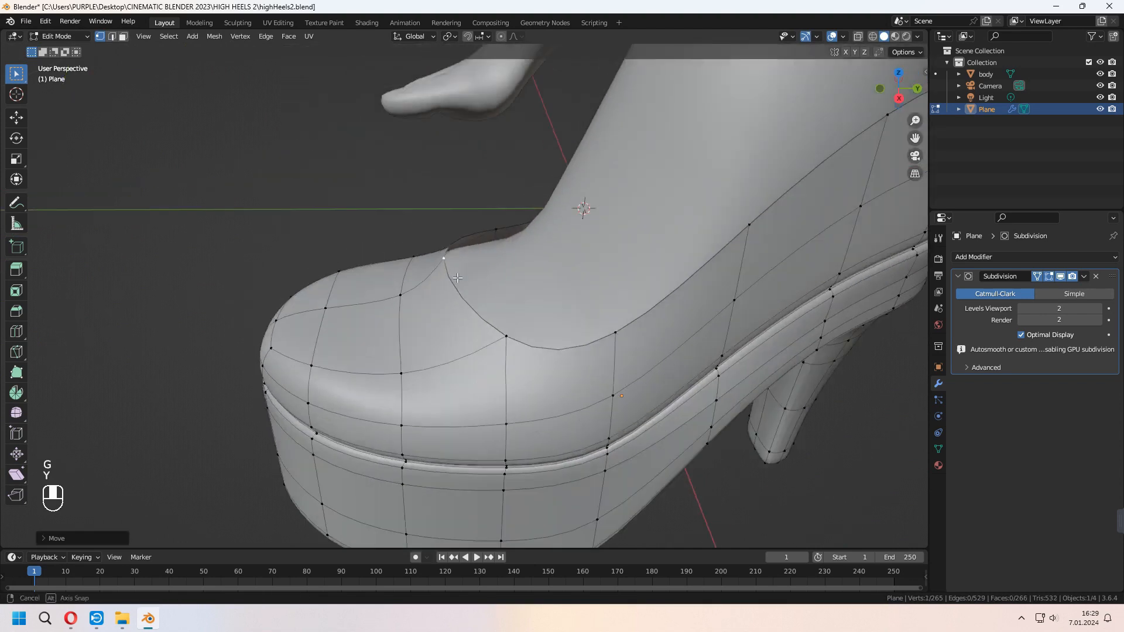
{"action": "middle_click_drag", "start_coordinate": [447, 261], "coordinate": [504, 288]}
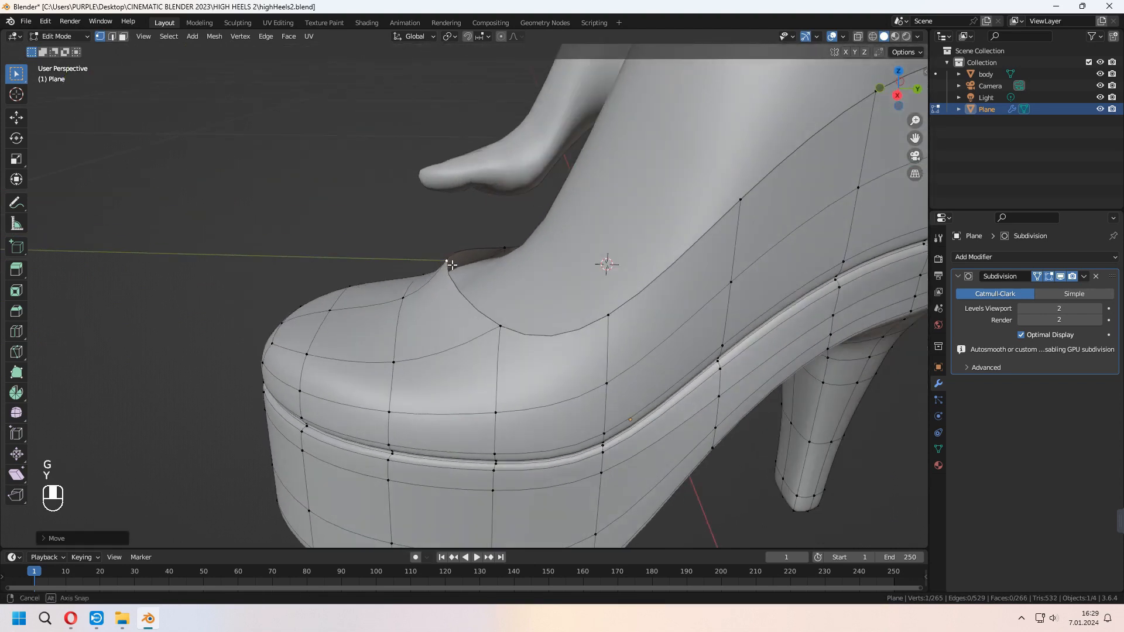
{"action": "key", "text": "g"}
{"action": "key", "text": "z"}
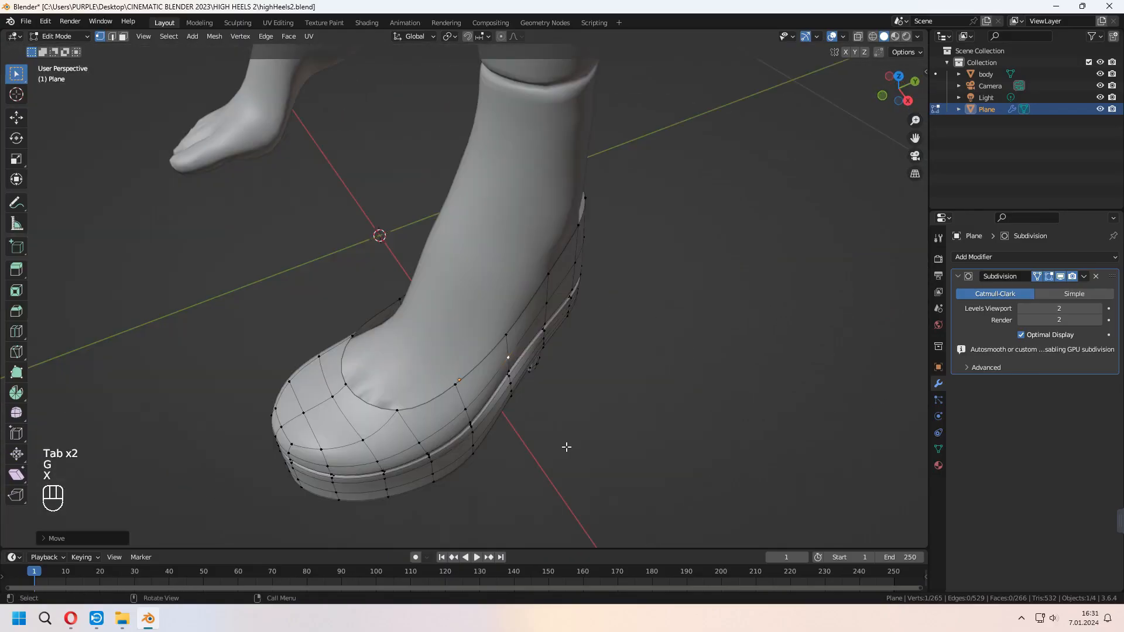
- Return to Object Mode and save the file
{"action": "key", "text": "Tab"}
{"action": "middle_click_drag", "start_coordinate": [533, 438], "coordinate": [598, 392]}
{"action": "left_click", "coordinate": [557, 417]}
{"action": "key", "text": "ctrl+s"}
- Add a Solidify modifier to the shoe and place it above the Subdivision modifier
{"action": "left_click", "coordinate": [540, 389]}
{"action": "left_click", "coordinate": [968, 258]}
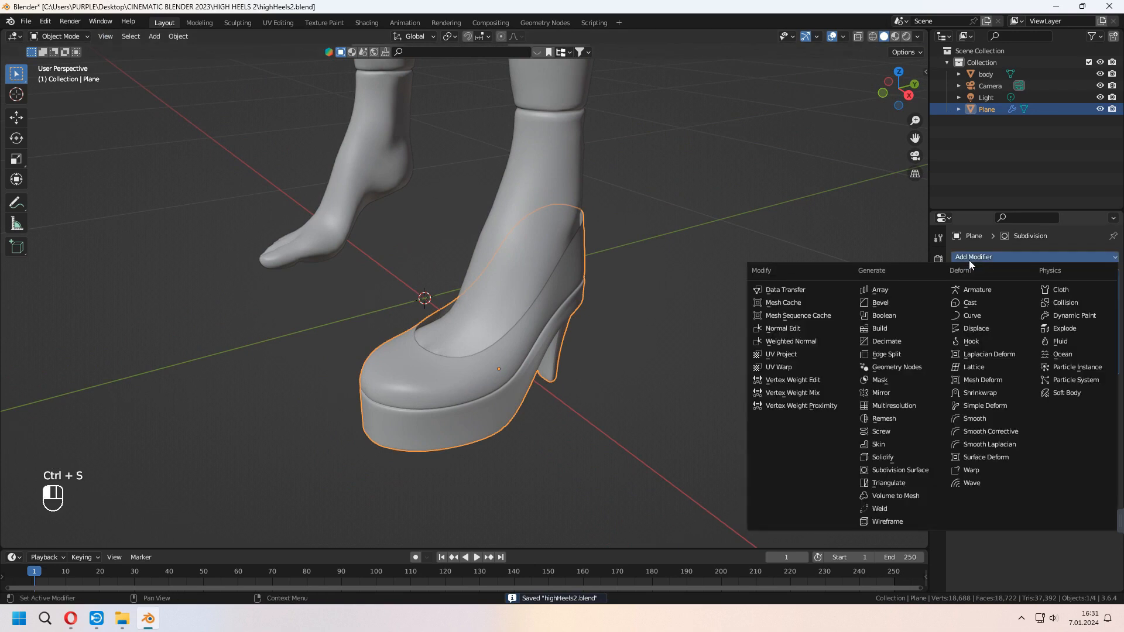
{"action": "left_click", "coordinate": [905, 456]}
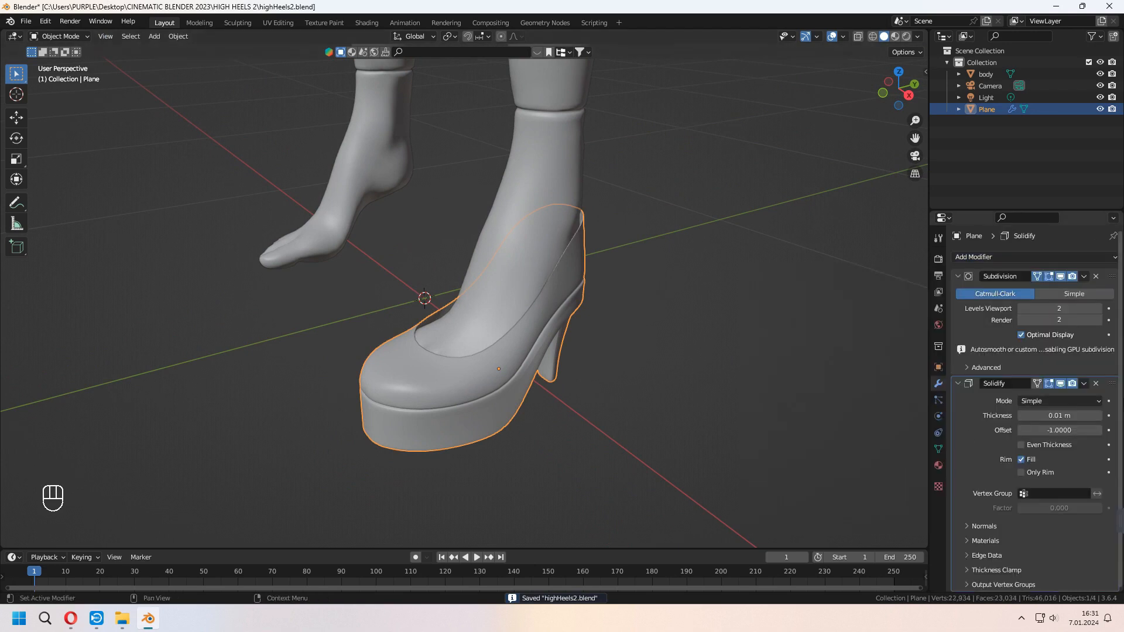
{"action": "left_click_drag", "start_coordinate": [1111, 384], "coordinate": [1106, 265]}
- Set the Solidify thickness to 0.04 m
{"action": "scroll", "coordinate": [663, 423], "scroll_direction": "up", "scroll_amount": 2}
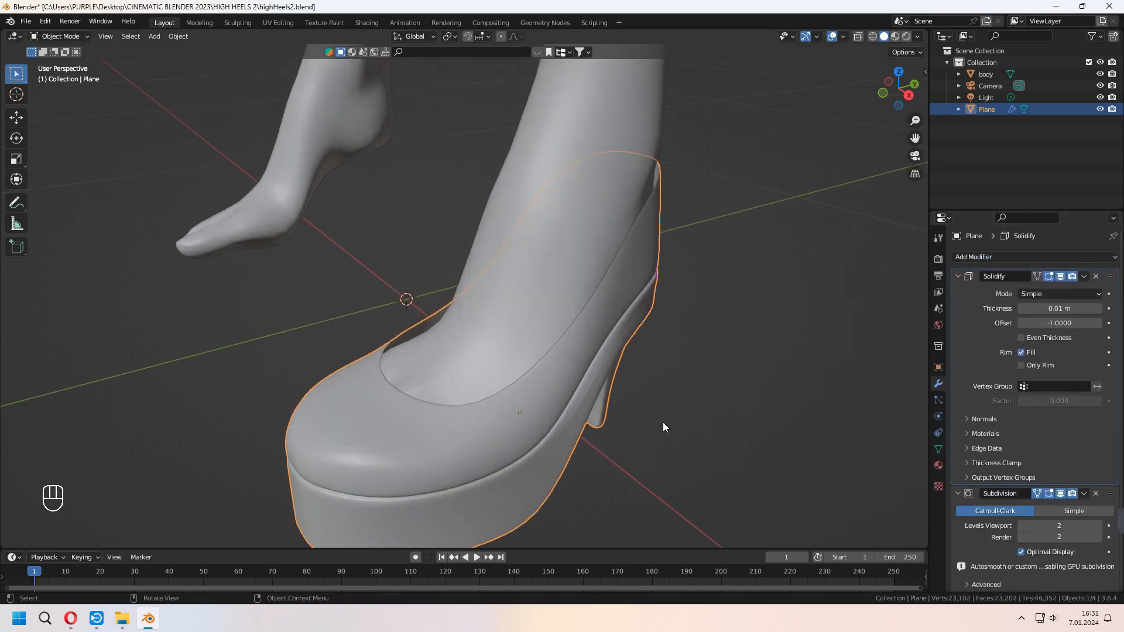
{"action": "middle_click_drag", "start_coordinate": [663, 423], "coordinate": [564, 408]}
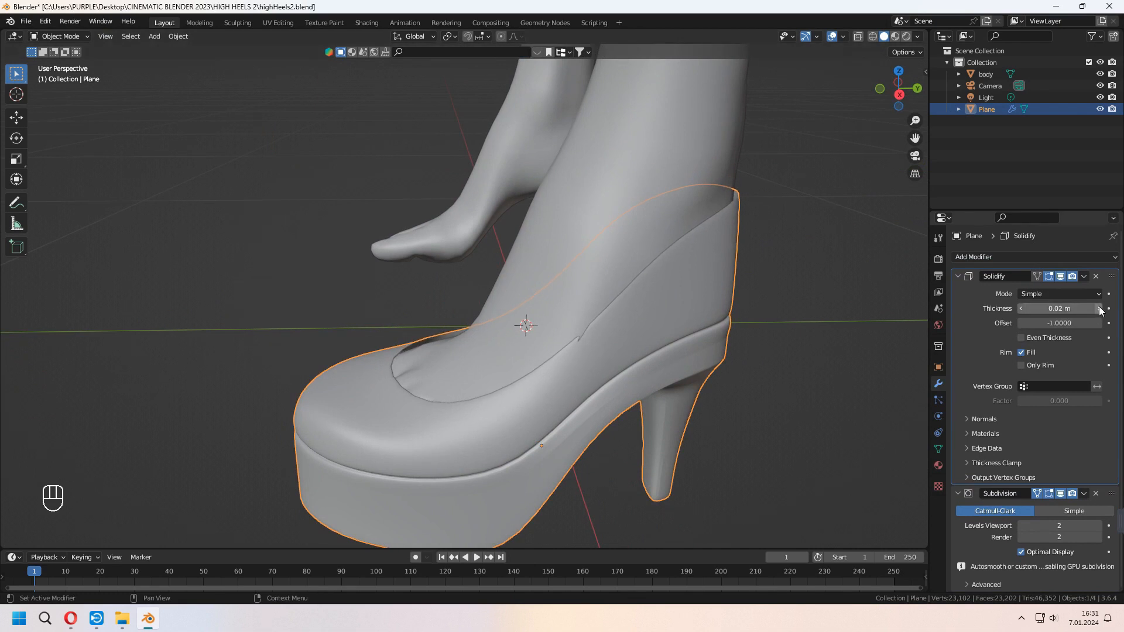
{"action": "middle_click_drag", "start_coordinate": [511, 321], "coordinate": [578, 341]}
- Turn on proportional editing and move the rim vertex on the shoe's outer side along X to clear the foot
{"action": "key", "text": "Tab"}
{"action": "scroll", "coordinate": [578, 340], "scroll_direction": "up", "scroll_amount": 1}
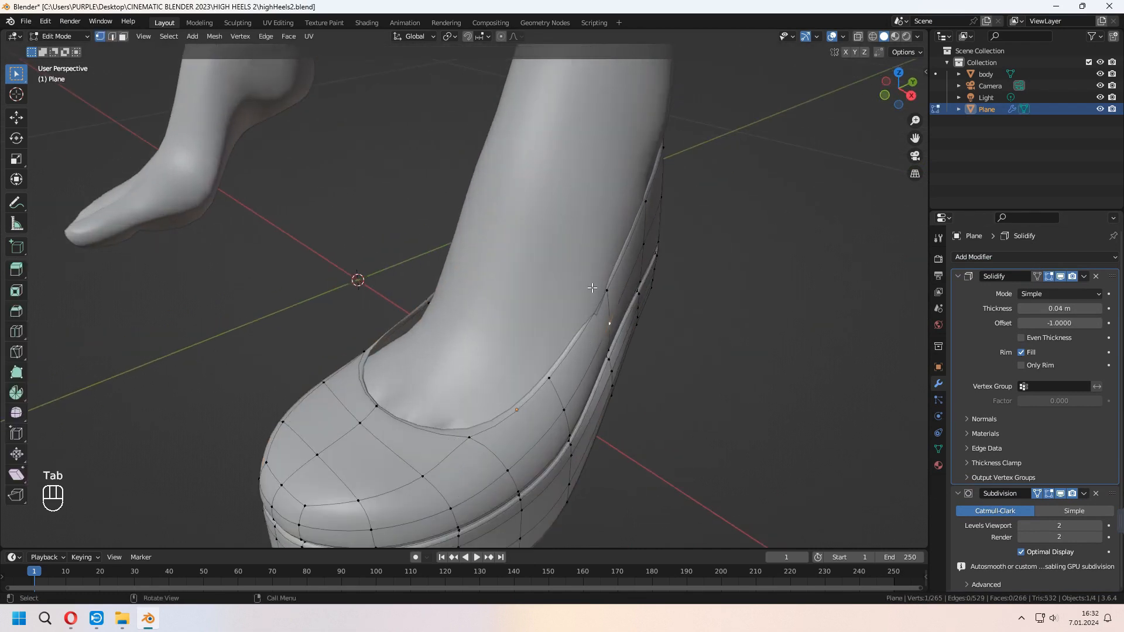
{"action": "middle_click_drag", "start_coordinate": [593, 288], "coordinate": [568, 278]}
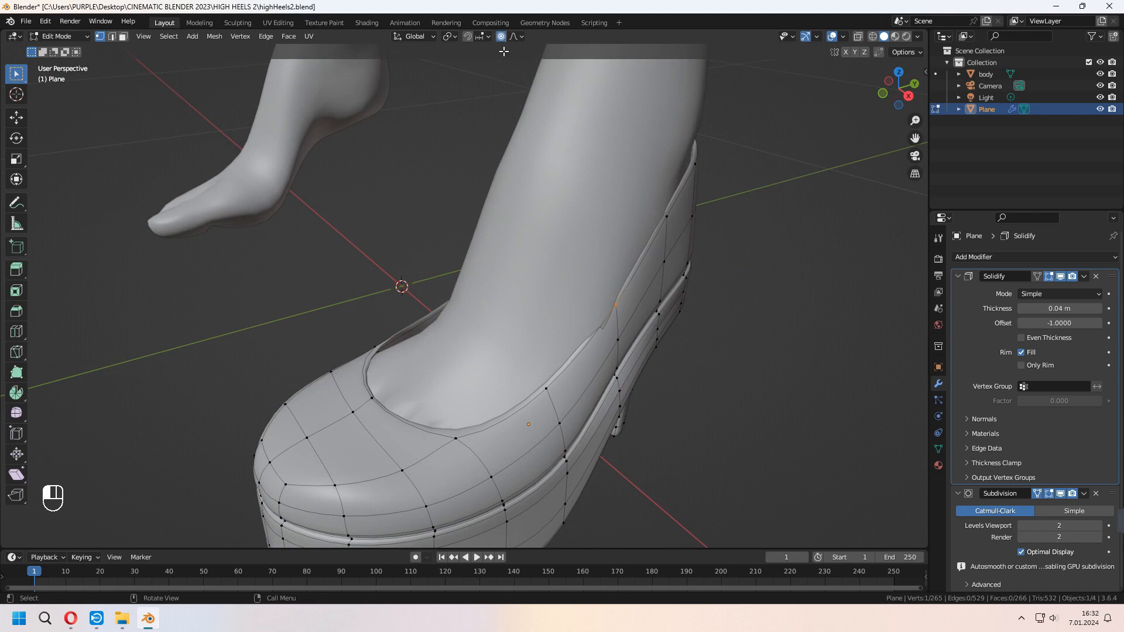
{"action": "middle_click_drag", "start_coordinate": [691, 304], "coordinate": [728, 329]}
{"action": "key", "text": "g"}
{"action": "key", "text": "x"}
{"action": "key", "text": "Tab"}
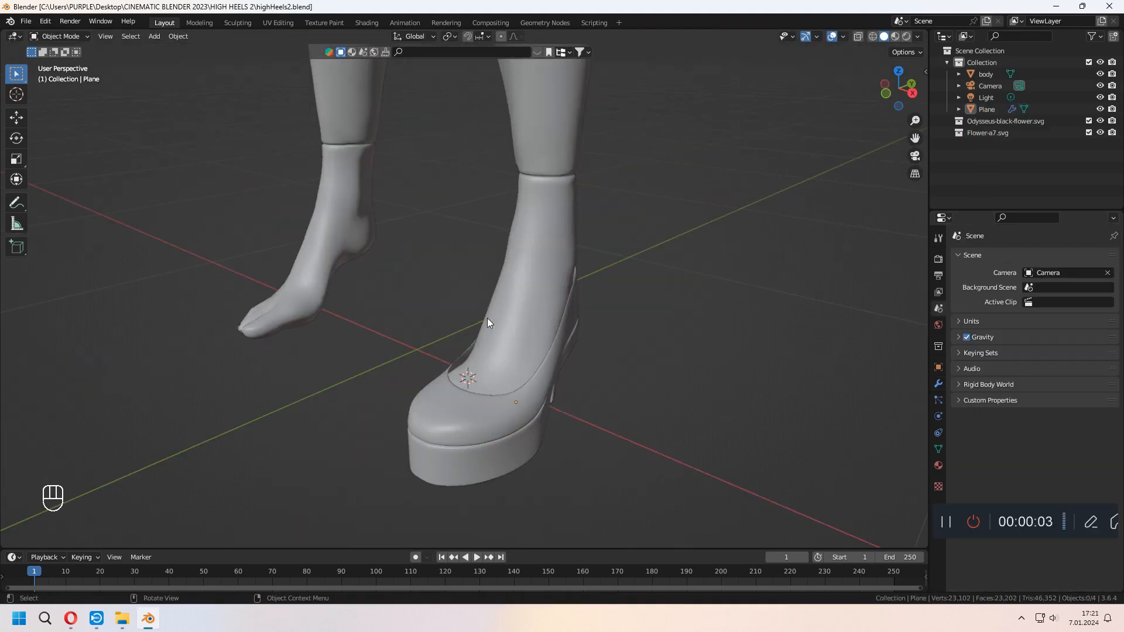
- Add a mesh circle, scale it down to slightly wider than the ankle, and raise it along Z to ankle height
{"action": "key", "text": "shift+a"}
{"action": "mouse_move", "coordinate": [490, 261]}
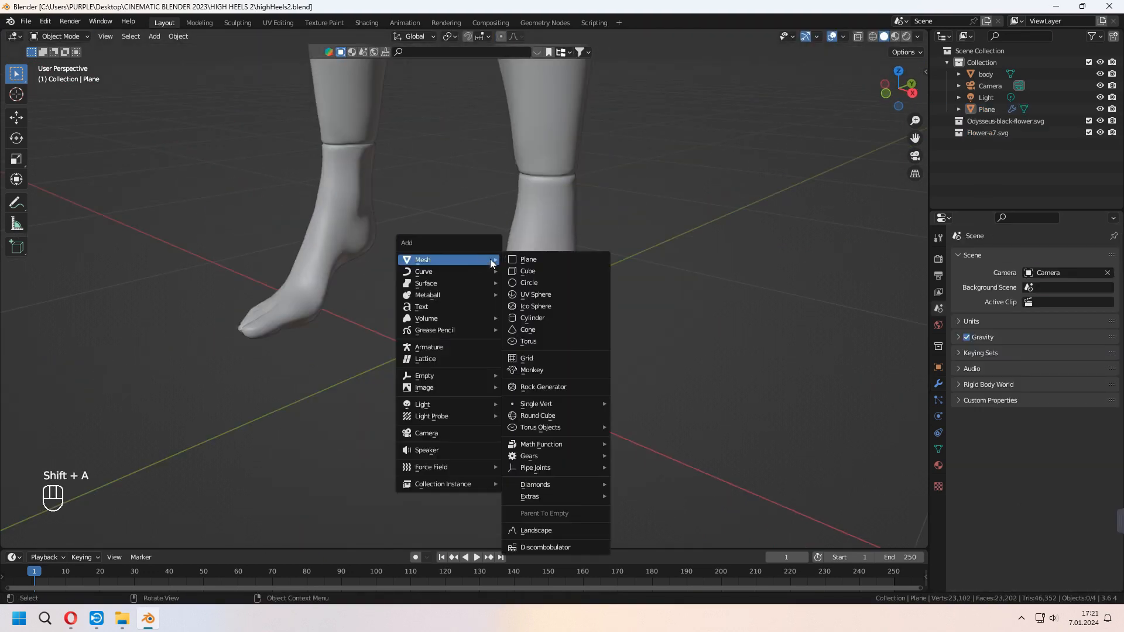
{"action": "left_click", "coordinate": [536, 283]}
{"action": "key", "text": "s"}
{"action": "left_click", "coordinate": [548, 352]}
{"action": "middle_click_drag", "start_coordinate": [548, 351], "coordinate": [750, 387]}
{"action": "key", "text": "s"}
{"action": "left_click", "coordinate": [659, 369]}
{"action": "key", "text": "g"}
{"action": "key", "text": "z"}
{"action": "left_click", "coordinate": [655, 264]}
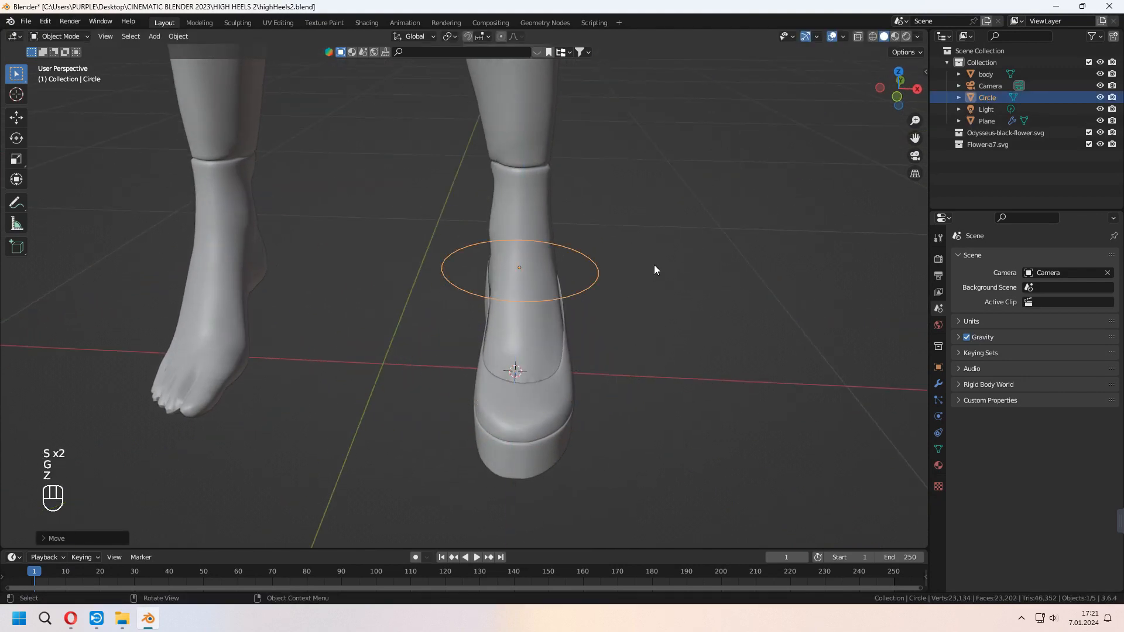
- Position the circle around the ankle and scale it along X and Y to fit closely around the leg
{"action": "key", "text": "KP_3"}
{"action": "key", "text": "g"}
{"action": "left_click", "coordinate": [731, 281]}
{"action": "key", "text": "s"}
{"action": "key", "text": "x"}
{"action": "middle_click_drag", "start_coordinate": [731, 281], "coordinate": [528, 305]}
{"action": "left_click", "coordinate": [732, 362]}
{"action": "key", "text": "s"}
{"action": "key", "text": "y"}
{"action": "left_click", "coordinate": [703, 351]}
{"action": "key", "text": "g"}
{"action": "key", "text": "y"}
{"action": "left_click", "coordinate": [712, 351]}
- Extrude the ankle circle downward into a band with proportional editing off, scale its lower edge to fit, and shade it smooth
{"action": "key", "text": "Tab"}
{"action": "left_click", "coordinate": [503, 38]}
{"action": "middle_click_drag", "start_coordinate": [514, 220], "coordinate": [574, 265]}
{"action": "key", "text": "a"}
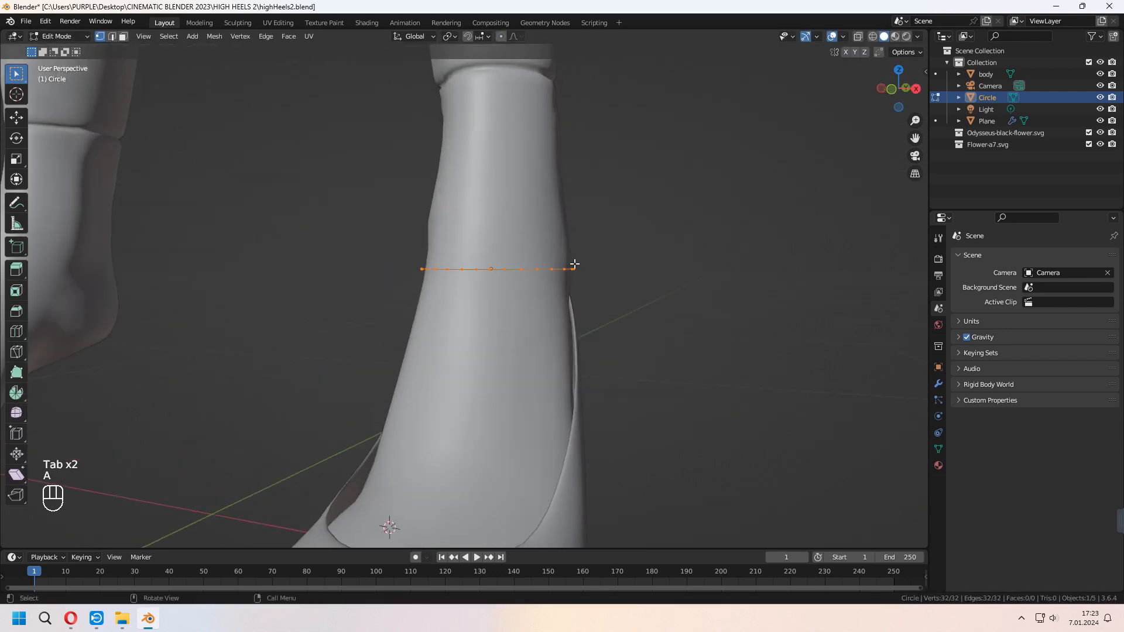
{"action": "key", "text": "e"}
{"action": "left_click", "coordinate": [585, 313]}
{"action": "mouse_move", "coordinate": [585, 314]}
{"action": "middle_mouse_down"}
{"action": "mouse_move", "coordinate": [580, 419]}
{"action": "mouse_move", "coordinate": [432, 351]}
{"action": "middle_mouse_up"}
{"action": "key", "text": "s"}
{"action": "left_click", "coordinate": [587, 362]}
{"action": "key", "text": "Tab"}
{"action": "right_click", "coordinate": [432, 351]}
{"action": "left_click", "coordinate": [433, 351]}
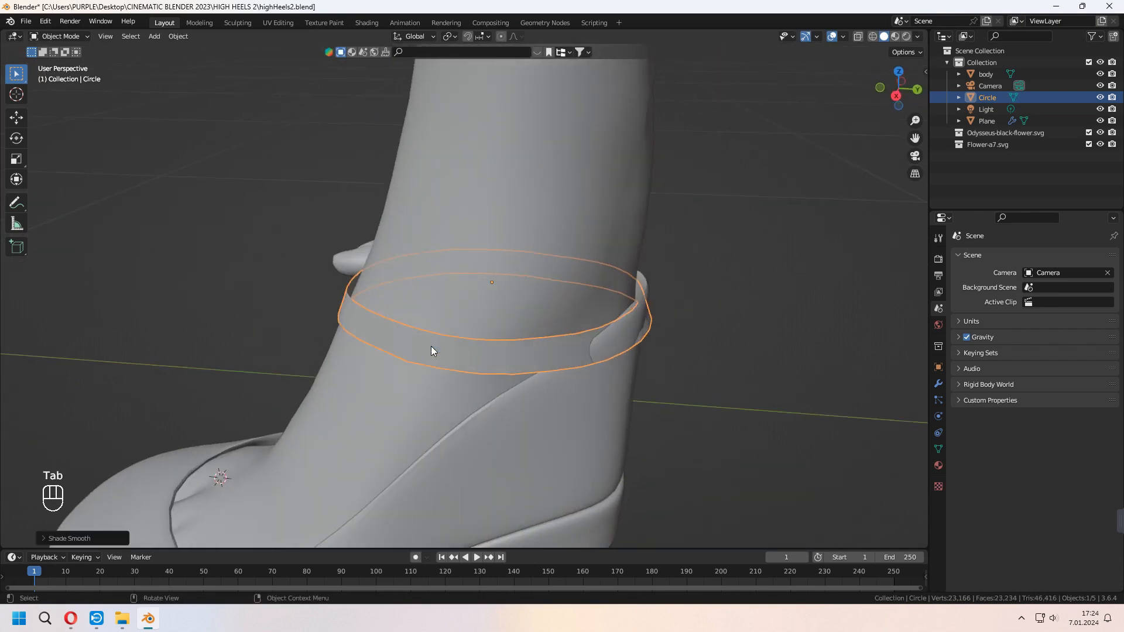
- Delete the ankle band's rear vertices in wireframe side view to open it at the heel, and return to solid shading
{"action": "key", "text": "KP_3"}
{"action": "key", "text": "Tab"}
{"action": "left_click", "coordinate": [873, 36]}
{"action": "left_click_drag", "start_coordinate": [581, 213], "coordinate": [700, 332]}
{"action": "key", "text": "x"}
{"action": "left_click", "coordinate": [710, 246]}
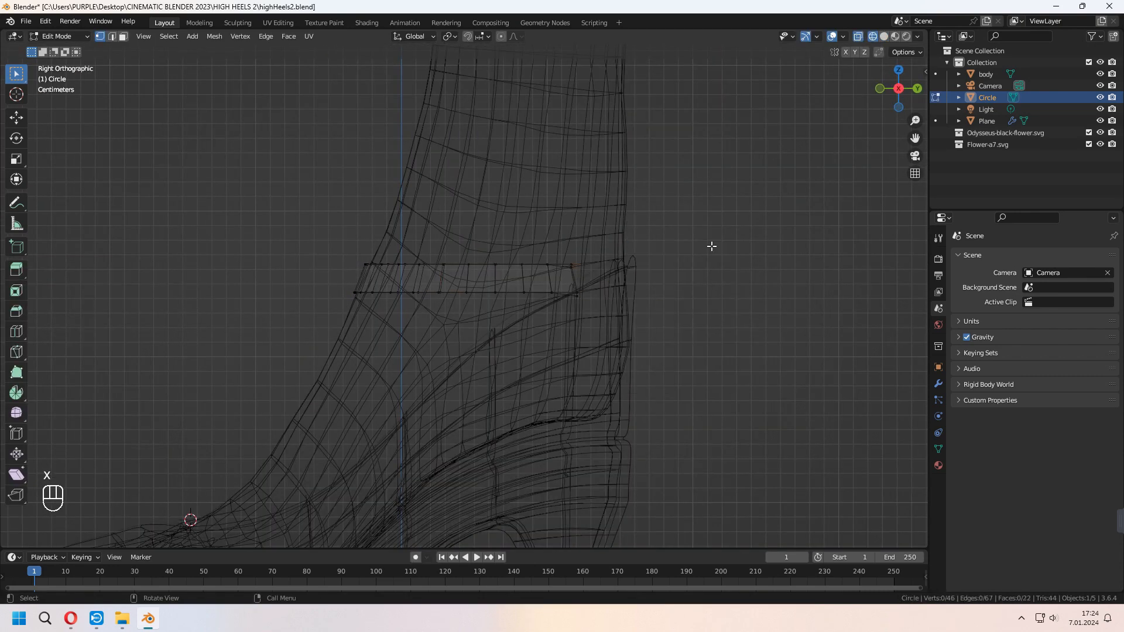
{"action": "left_click", "coordinate": [884, 36]}
{"action": "middle_click_drag", "start_coordinate": [662, 225], "coordinate": [647, 244]}
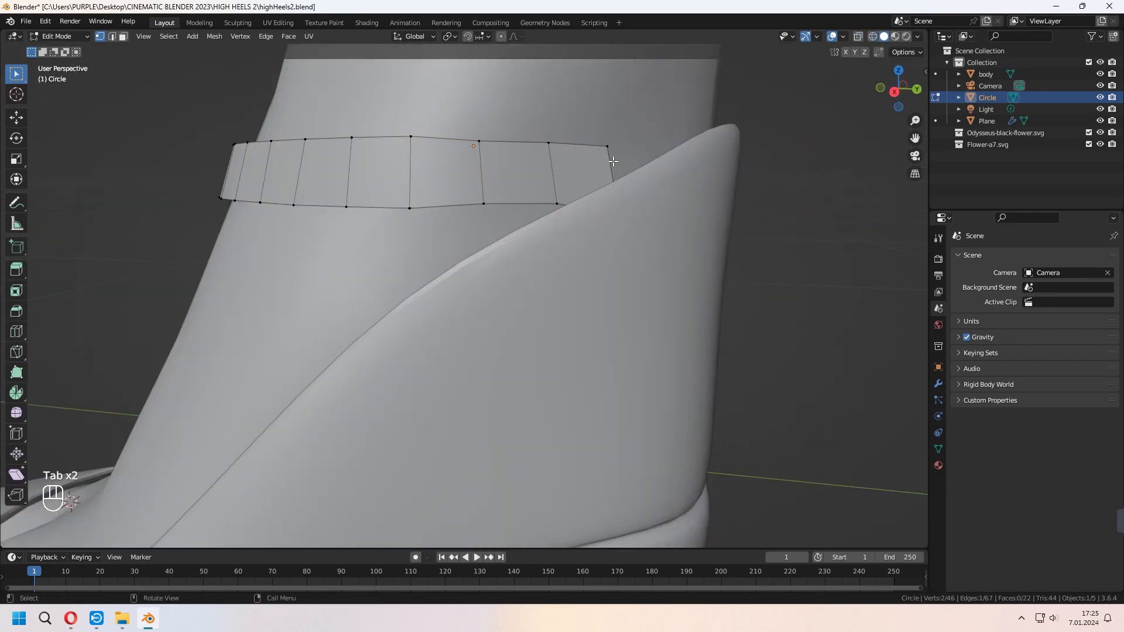
- Extrude the ankle strap's open end back to the shoe's heel edge, adjust it along X, and save the file
{"action": "key", "text": "KP_3"}
{"action": "key", "text": "e"}
{"action": "left_click", "coordinate": [658, 170]}
{"action": "middle_click_drag", "start_coordinate": [659, 169], "coordinate": [521, 335]}
{"action": "key", "text": "g"}
{"action": "key", "text": "x"}
{"action": "left_click", "coordinate": [448, 416]}
{"action": "key", "text": "Tab"}
{"action": "scroll", "coordinate": [405, 339], "scroll_direction": "down", "scroll_amount": 4}
{"action": "middle_click_drag", "start_coordinate": [521, 335], "coordinate": [627, 335]}
{"action": "key", "text": "ctrl+s"}
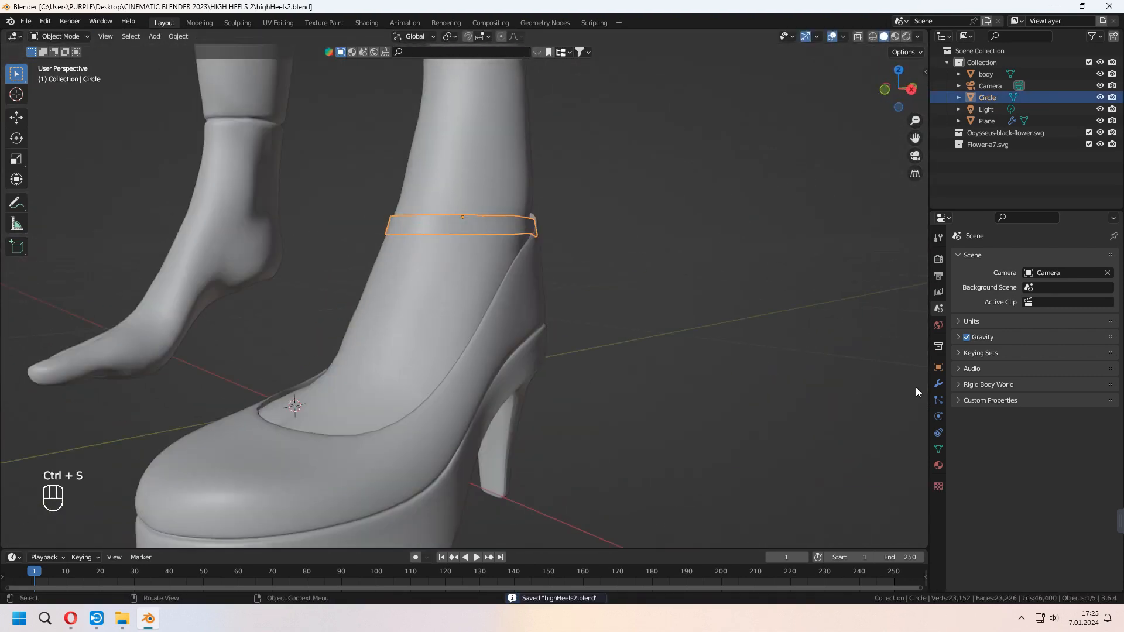
- Add a Subdivision Surface modifier to the ankle strap
{"action": "left_click", "coordinate": [939, 384]}
{"action": "left_click", "coordinate": [1011, 259]}
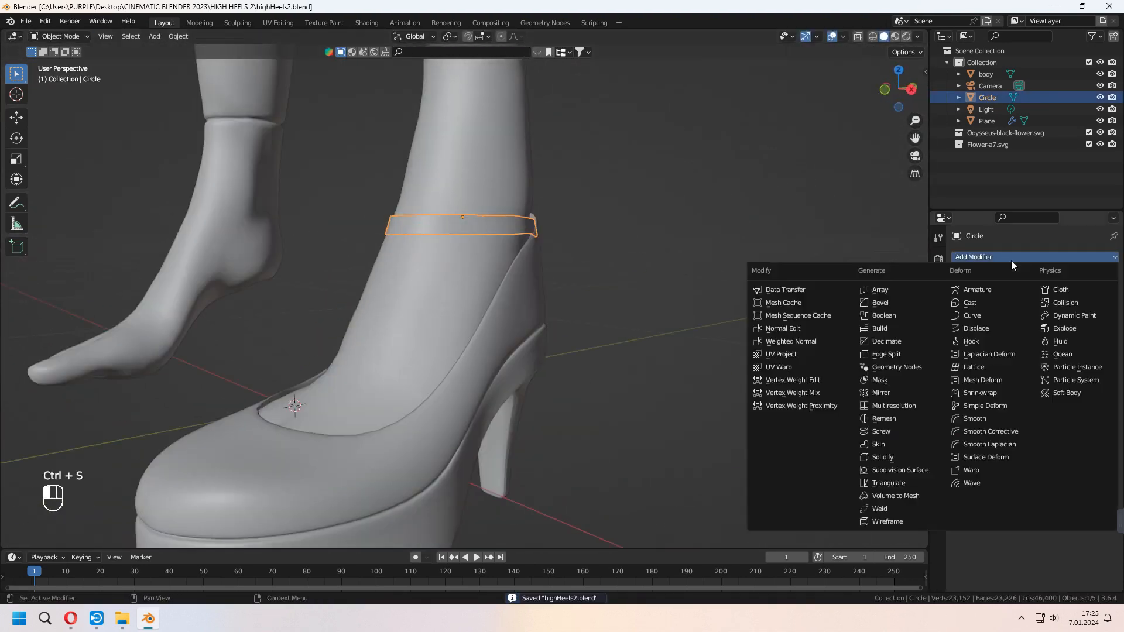
{"action": "left_click", "coordinate": [925, 470]}
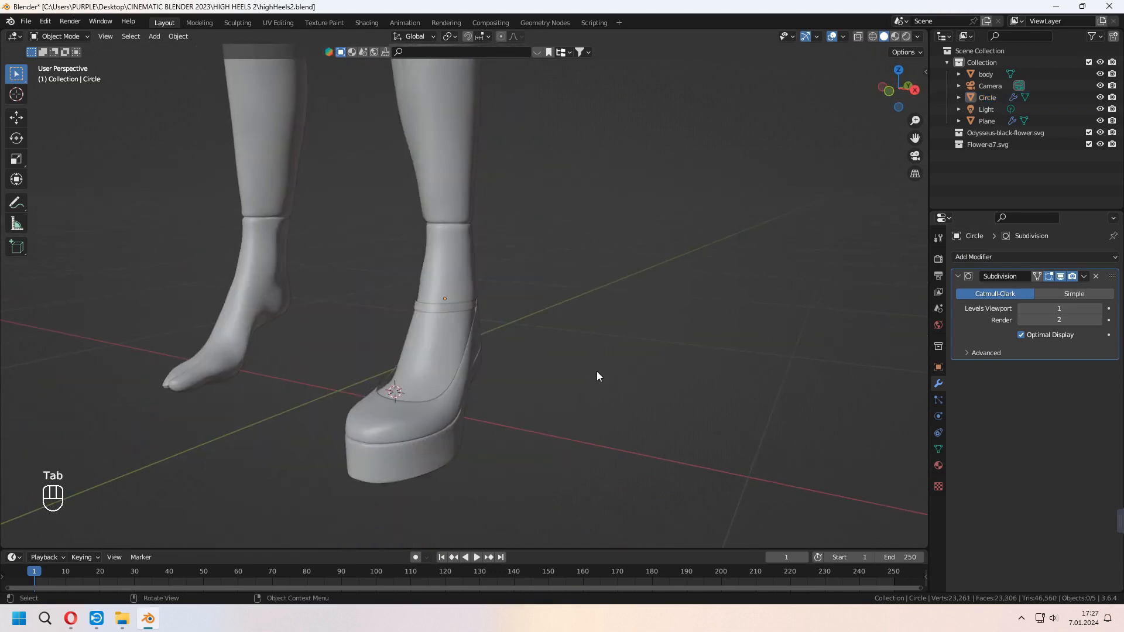
- Add a second mesh circle, scale it down to the forefoot's width, and rotate it in side view across the toe opening
{"action": "key", "text": "shift+a"}
{"action": "mouse_move", "coordinate": [486, 280]}
{"action": "left_click", "coordinate": [529, 304]}
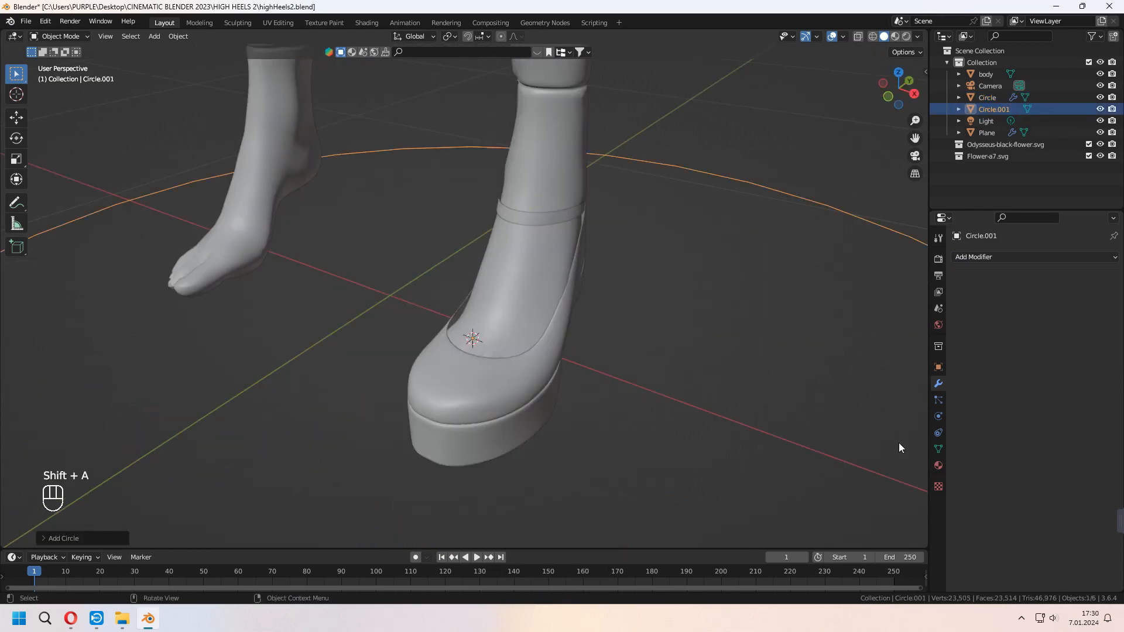
{"action": "key", "text": "s"}
{"action": "left_click", "coordinate": [516, 325]}
{"action": "scroll", "coordinate": [558, 342], "scroll_direction": "up", "scroll_amount": 3}
{"action": "middle_click_drag", "start_coordinate": [605, 372], "coordinate": [620, 396], "text": "shift"}
{"action": "key", "text": "s"}
{"action": "left_click", "coordinate": [620, 381]}
{"action": "key", "text": "KP_3"}
{"action": "key", "text": "r"}
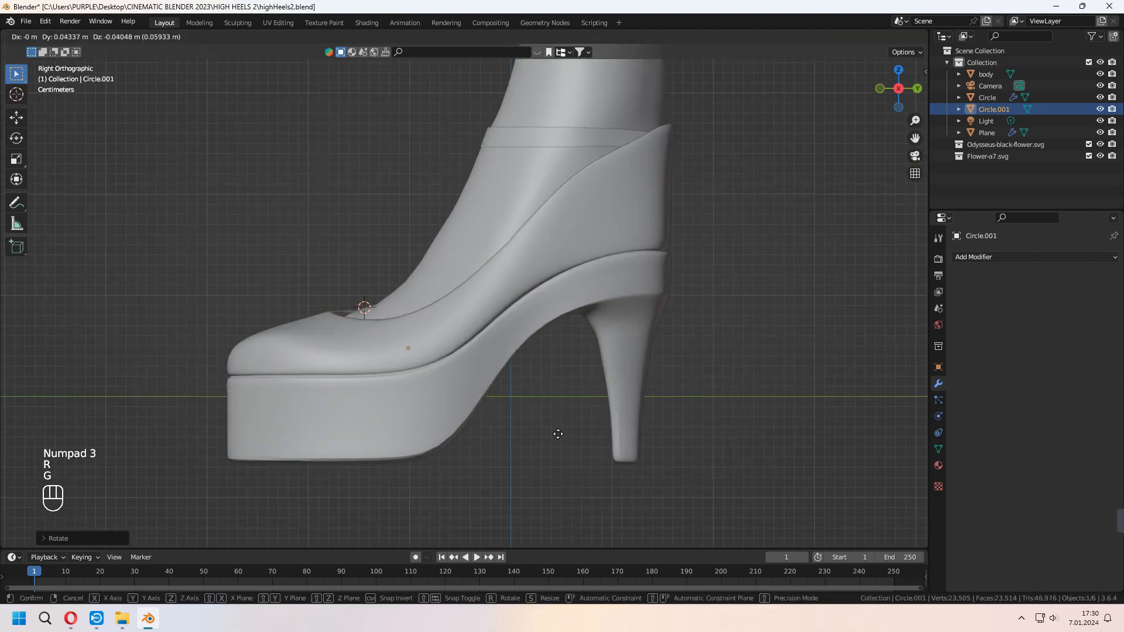
- Delete the lower part of the forefoot circle using X-ray, leaving the arc over the foot, and turn proportional editing off
{"action": "key", "text": "Tab"}
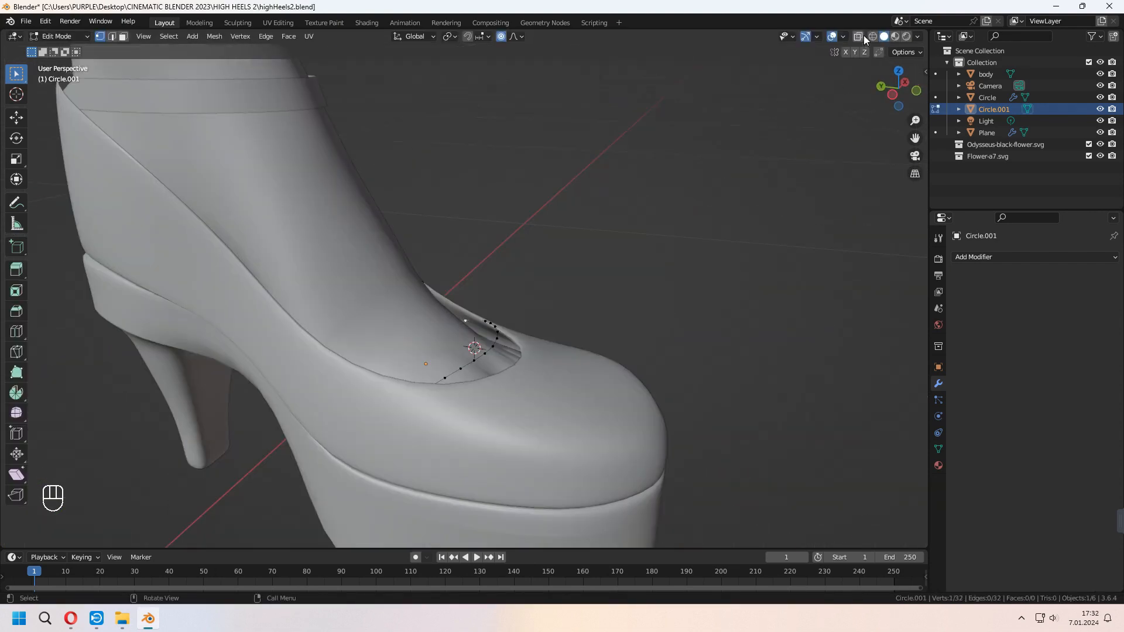
{"action": "left_click", "coordinate": [859, 37]}
{"action": "middle_click_drag", "start_coordinate": [469, 389], "coordinate": [497, 418]}
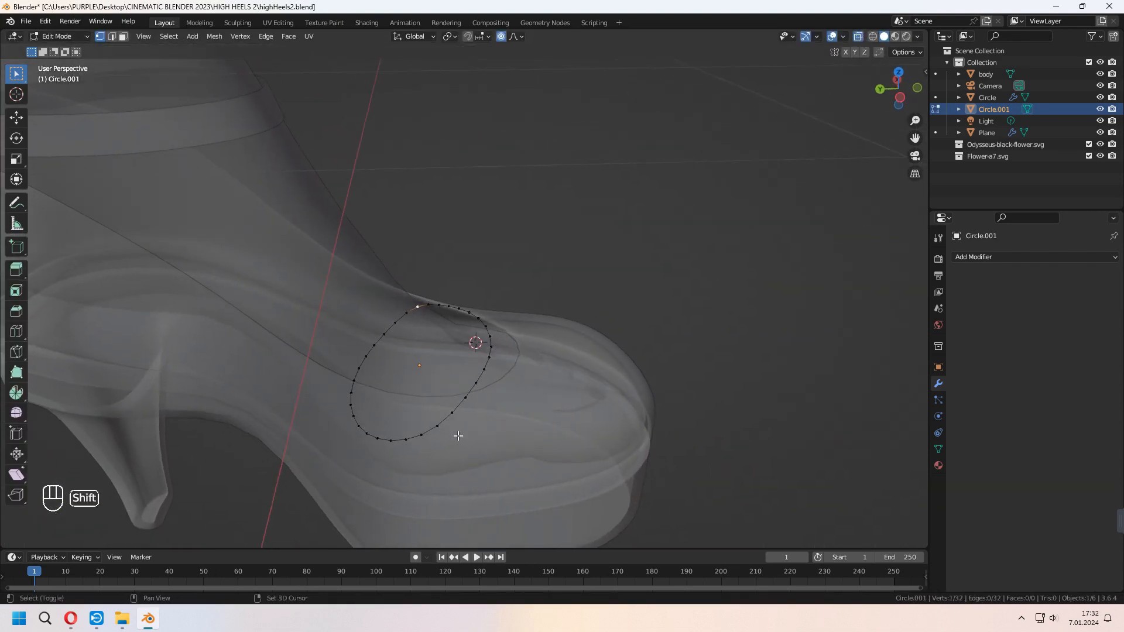
{"action": "left_click_drag", "start_coordinate": [398, 443], "coordinate": [311, 276], "text": "shift"}
{"action": "key", "text": "x"}
{"action": "left_click", "coordinate": [408, 453]}
{"action": "key", "text": "Tab"}
{"action": "key", "text": "Tab"}
{"action": "left_click", "coordinate": [501, 39]}
{"action": "key", "text": "Tab"}
{"action": "left_click", "coordinate": [858, 37]}
{"action": "middle_click_drag", "start_coordinate": [679, 351], "coordinate": [471, 346]}
{"action": "key", "text": "Tab"}
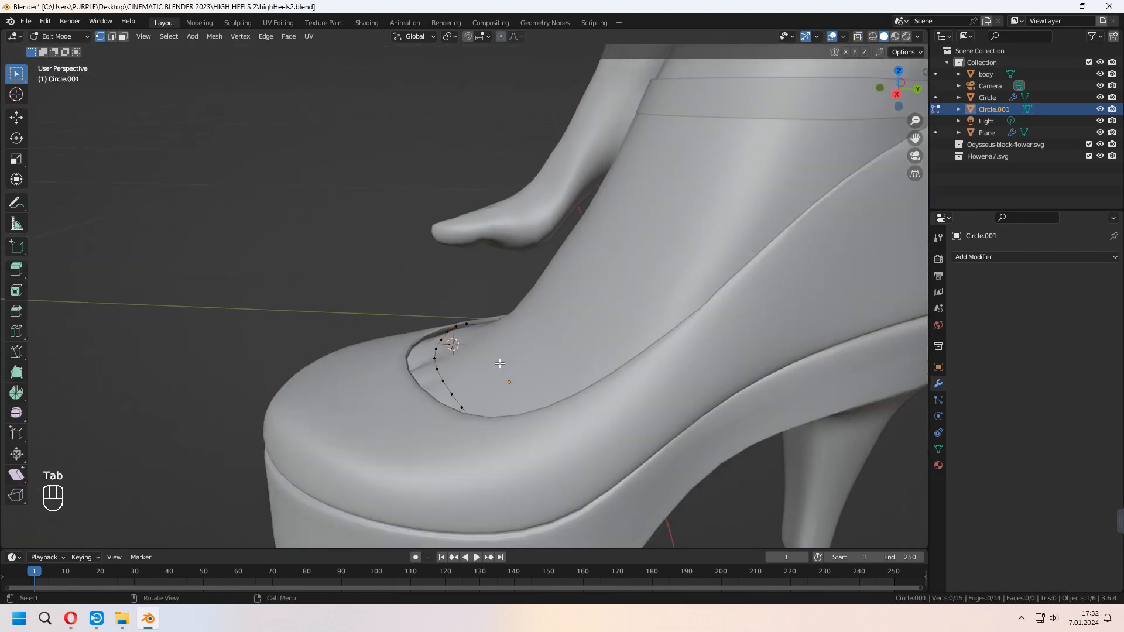
- Extrude the forefoot arc in side view into a narrow strap across the toe opening
{"action": "key", "text": "KP_3"}
{"action": "key", "text": "e"}
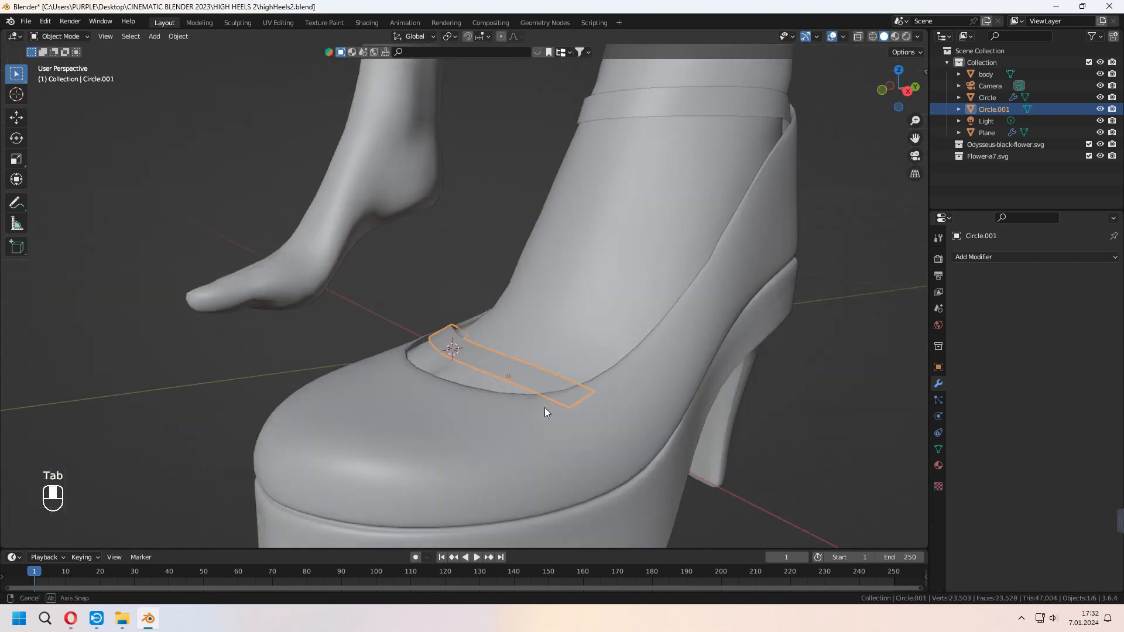
{"action": "middle_click_drag", "start_coordinate": [545, 408], "coordinate": [539, 339]}
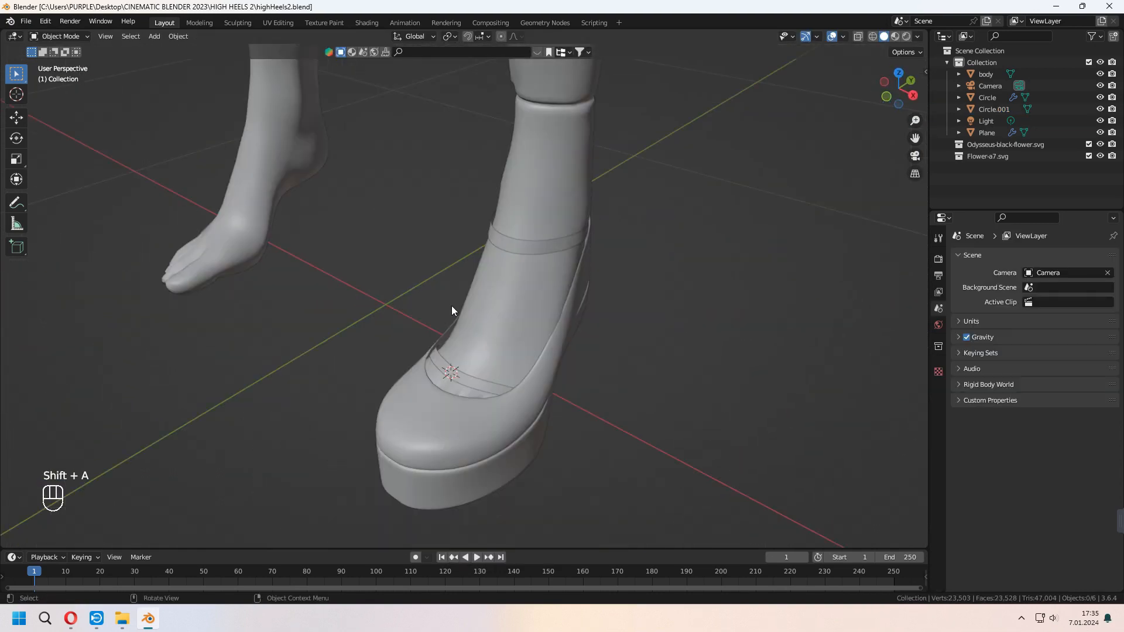
- Add a third mesh circle, scale it down to the foot's width, and move it over the instep in side view
{"action": "key", "text": "shift+a"}
{"action": "left_click", "coordinate": [511, 326]}
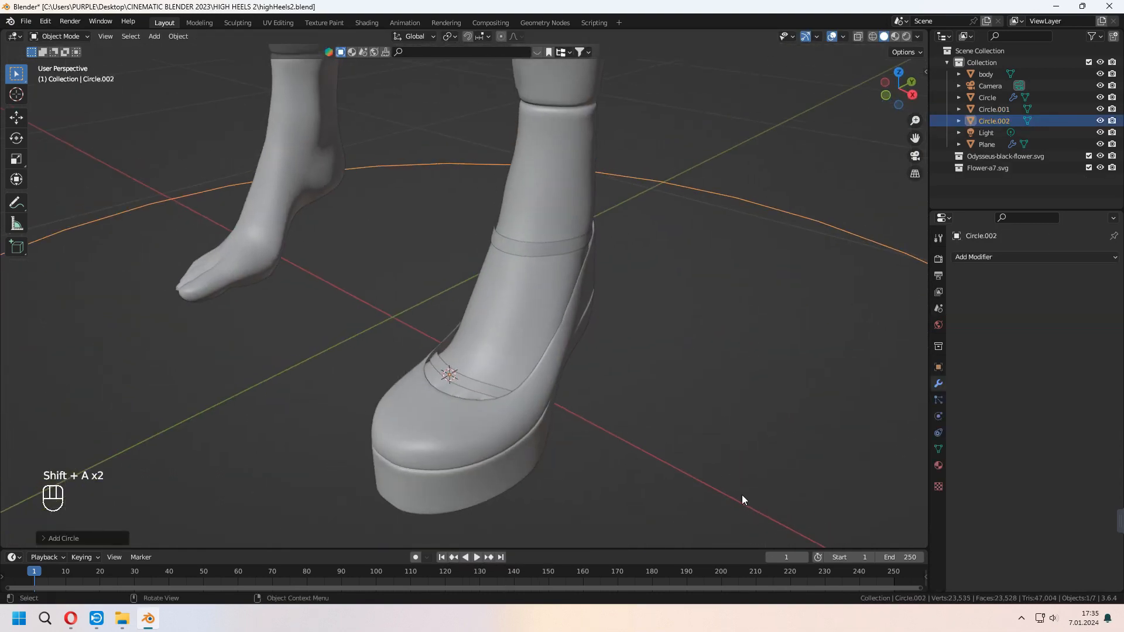
{"action": "key", "text": "s"}
{"action": "left_click", "coordinate": [684, 463]}
{"action": "key", "text": "s"}
{"action": "left_click", "coordinate": [626, 438]}
{"action": "key", "text": "KP_3"}
{"action": "key", "text": "g"}
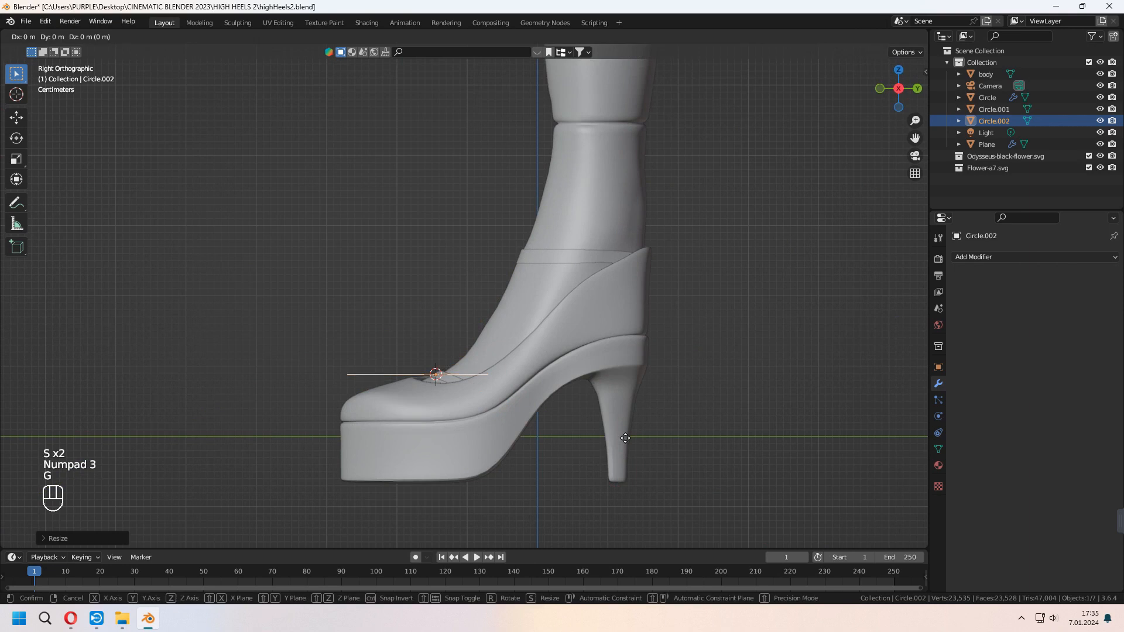
{"action": "left_click", "coordinate": [711, 415]}
- Rotate the instep circle diagonally across the foot in front view, reposition it, and scale it along X
{"action": "middle_click_drag", "start_coordinate": [711, 415], "coordinate": [666, 444]}
{"action": "key", "text": "KP_1"}
{"action": "key", "text": "r"}
{"action": "key", "text": "g"}
{"action": "key", "text": "s"}
{"action": "key", "text": "x"}
{"action": "key", "text": "r"}
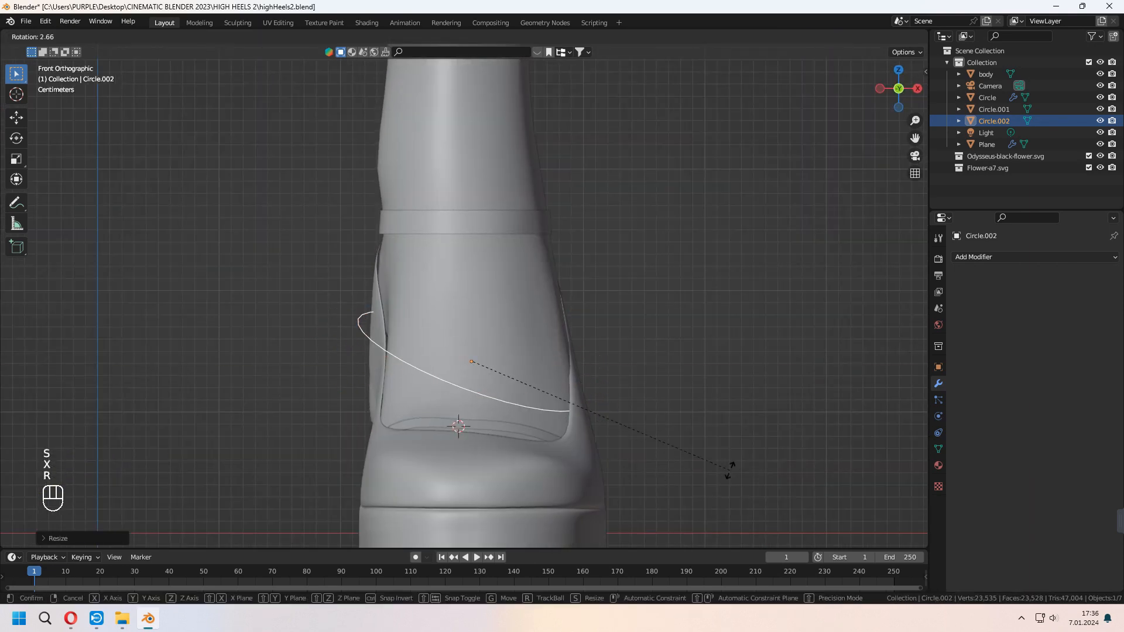
- Reposition the diagonal circle and move its lower end vertices to meet the shoe's rim
{"action": "key", "text": "KP_1"}
{"action": "key", "text": "g"}
{"action": "key", "text": "Tab"}
{"action": "key", "text": "g"}
{"action": "left_click_drag", "start_coordinate": [569, 408], "coordinate": [587, 422]}
{"action": "left_click", "coordinate": [672, 452]}
{"action": "key", "text": "g"}
{"action": "left_click", "coordinate": [579, 417]}
- Move the diagonal circle's upper end vertices to follow the opposite side of the foot
{"action": "middle_click_drag", "start_coordinate": [578, 417], "coordinate": [497, 460]}
{"action": "key", "text": "KP_1"}
{"action": "left_click", "coordinate": [359, 332]}
{"action": "key", "text": "g"}
{"action": "middle_click_drag", "start_coordinate": [381, 357], "coordinate": [325, 381]}
{"action": "key", "text": "Tab"}
{"action": "key", "text": "Tab"}
{"action": "key", "text": "g"}
{"action": "left_click", "coordinate": [375, 398]}
{"action": "middle_click_drag", "start_coordinate": [503, 399], "coordinate": [446, 431]}
{"action": "left_click_drag", "start_coordinate": [447, 436], "coordinate": [582, 373]}
- Select the whole diagonal arc and extrude it slightly forward and down in side view to form a strap
{"action": "middle_click_drag", "start_coordinate": [582, 373], "coordinate": [500, 352]}
{"action": "key", "text": "Tab"}
{"action": "key", "text": "Tab"}
{"action": "key", "text": "a"}
{"action": "key", "text": "KP_3"}
{"action": "key", "text": "g"}
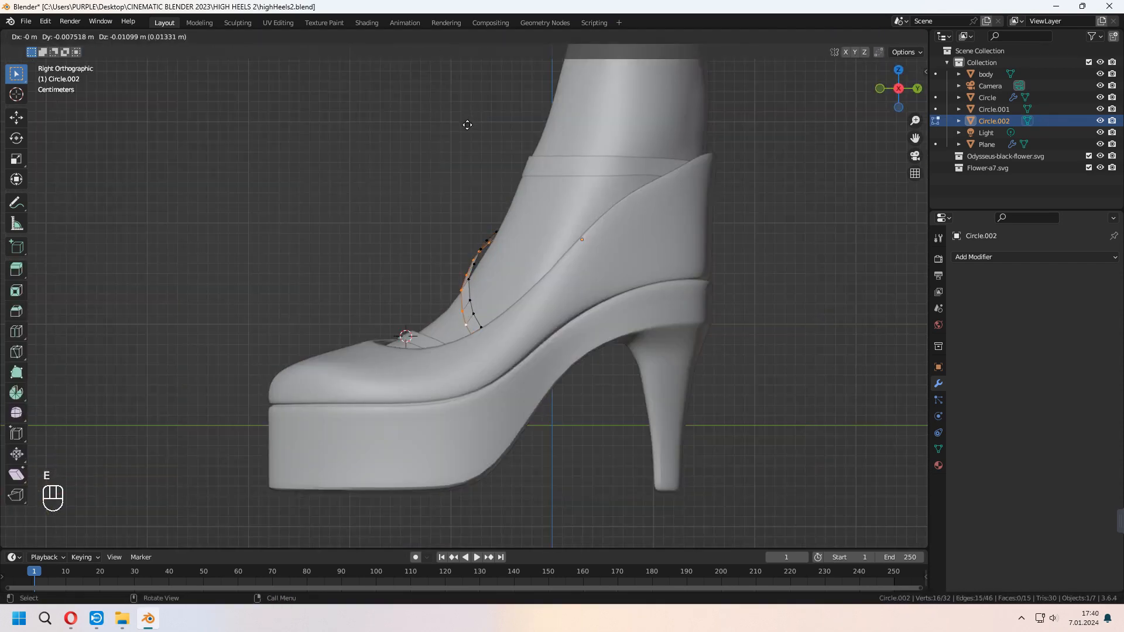
{"action": "left_click", "coordinate": [466, 123]}
- Adjust the diagonal strap's edge to follow the instep and smooth the strap with a Subdivision modifier
{"action": "key", "text": "Tab"}
{"action": "middle_click_drag", "start_coordinate": [406, 266], "coordinate": [573, 209]}
{"action": "left_click", "coordinate": [573, 209]}
{"action": "key", "text": "Tab"}
{"action": "key", "text": "ctrl+KP_3"}
{"action": "key", "text": "o"}
{"action": "middle_click_drag", "start_coordinate": [685, 154], "coordinate": [535, 266]}
{"action": "left_click", "coordinate": [534, 266], "text": "alt"}
{"action": "key", "text": "KP_3"}
{"action": "key", "text": "ctrl+KP_3"}
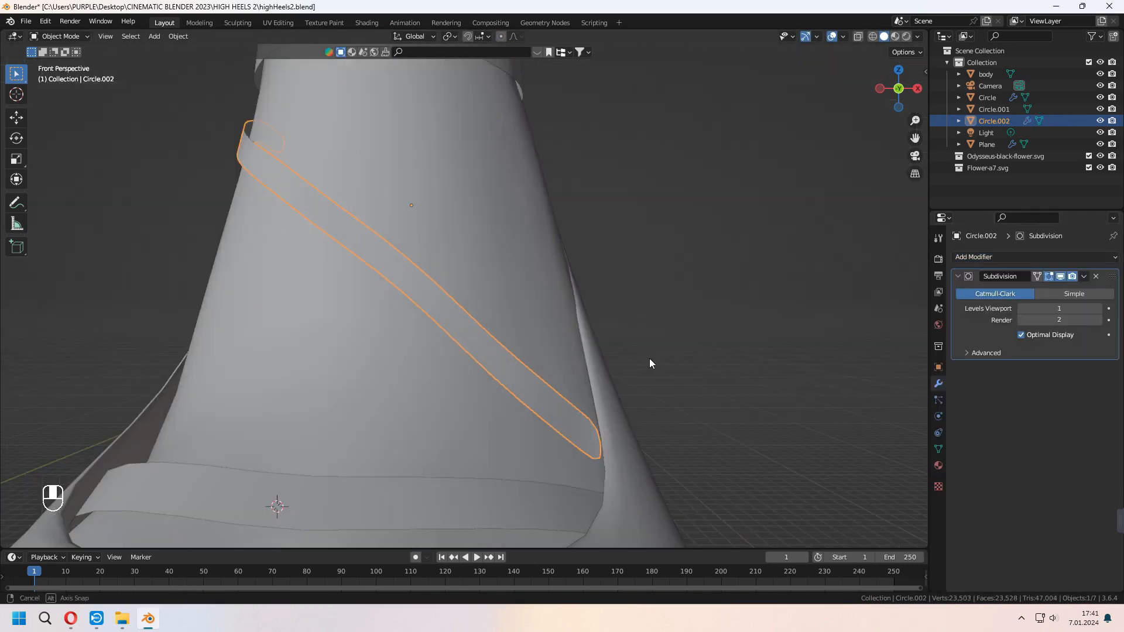
- Save the file with the finished straps and switch to the web browser
{"action": "key", "text": "Tab"}
{"action": "key", "text": "ctrl+s"}
{"action": "left_click", "coordinate": [71, 620]}
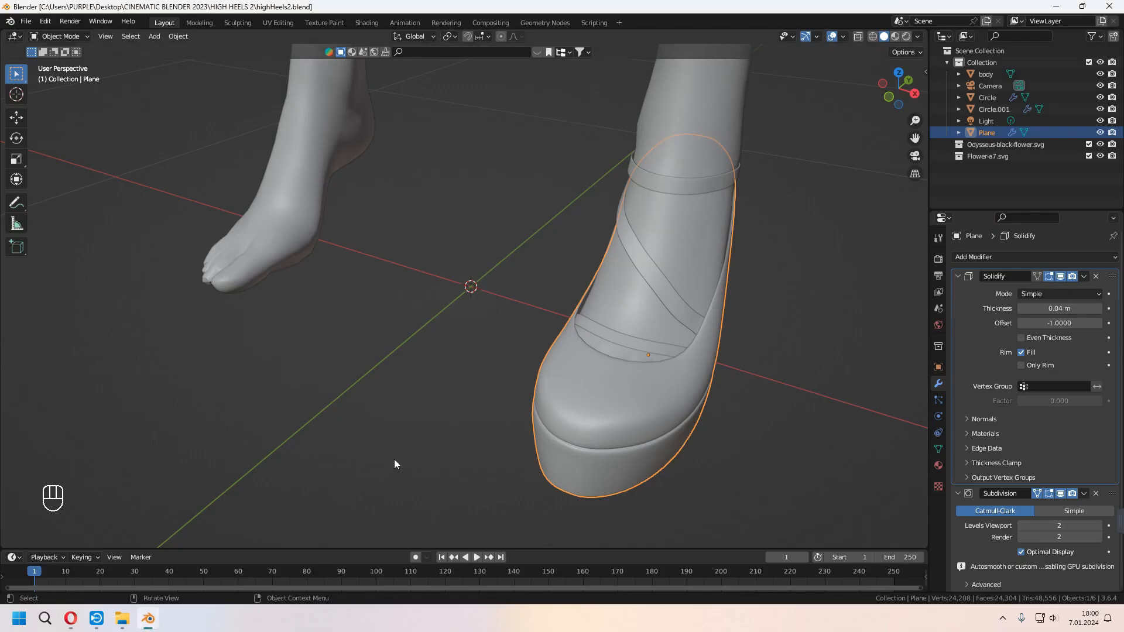
- Import the Odysseus-black-flower SVG from the Textures folder as Scalable Vector Graphics
{"action": "middle_click_drag", "start_coordinate": [395, 459], "coordinate": [482, 402]}
{"action": "left_click", "coordinate": [27, 24]}
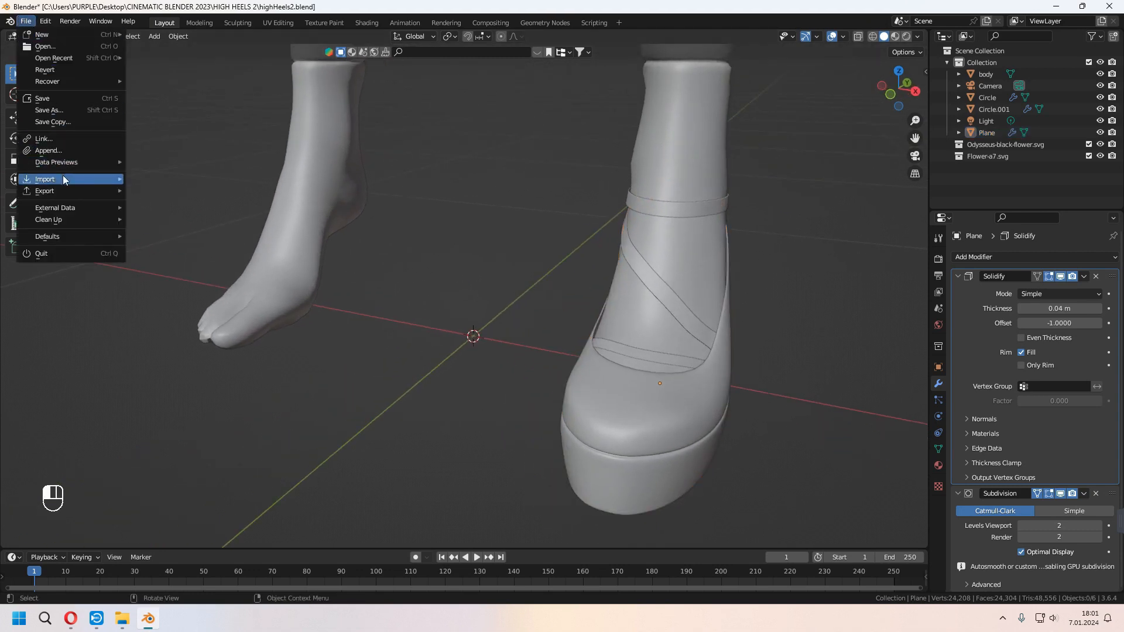
{"action": "mouse_move", "coordinate": [64, 179]}
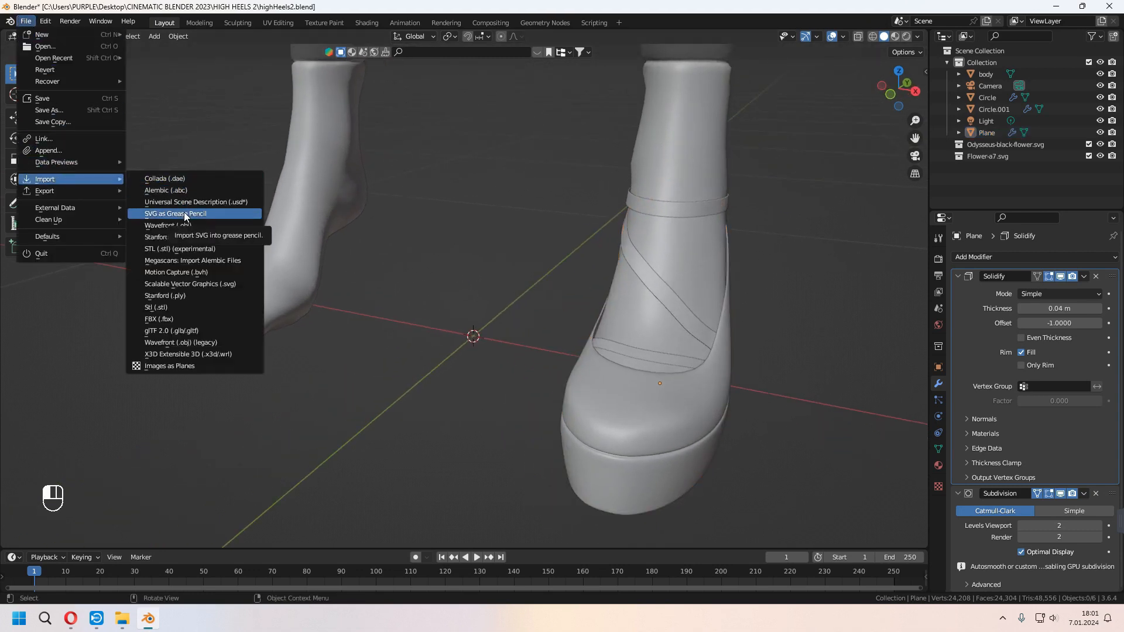
{"action": "left_click", "coordinate": [212, 284]}
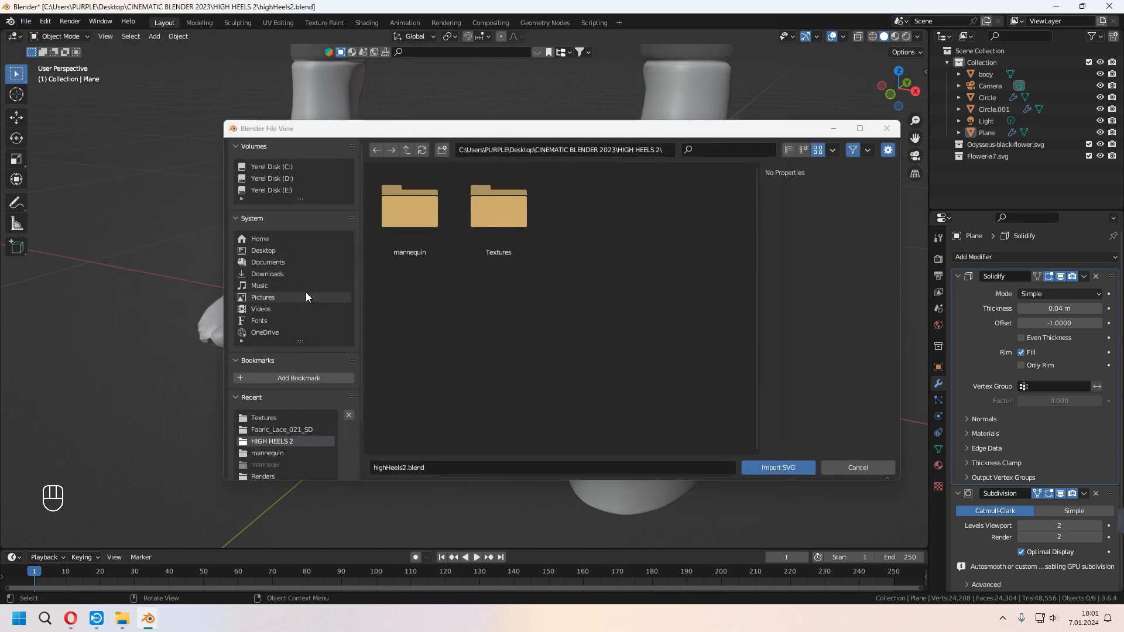
{"action": "double_click", "coordinate": [498, 226]}
{"action": "left_click", "coordinate": [498, 226]}
{"action": "double_click", "coordinate": [498, 225]}
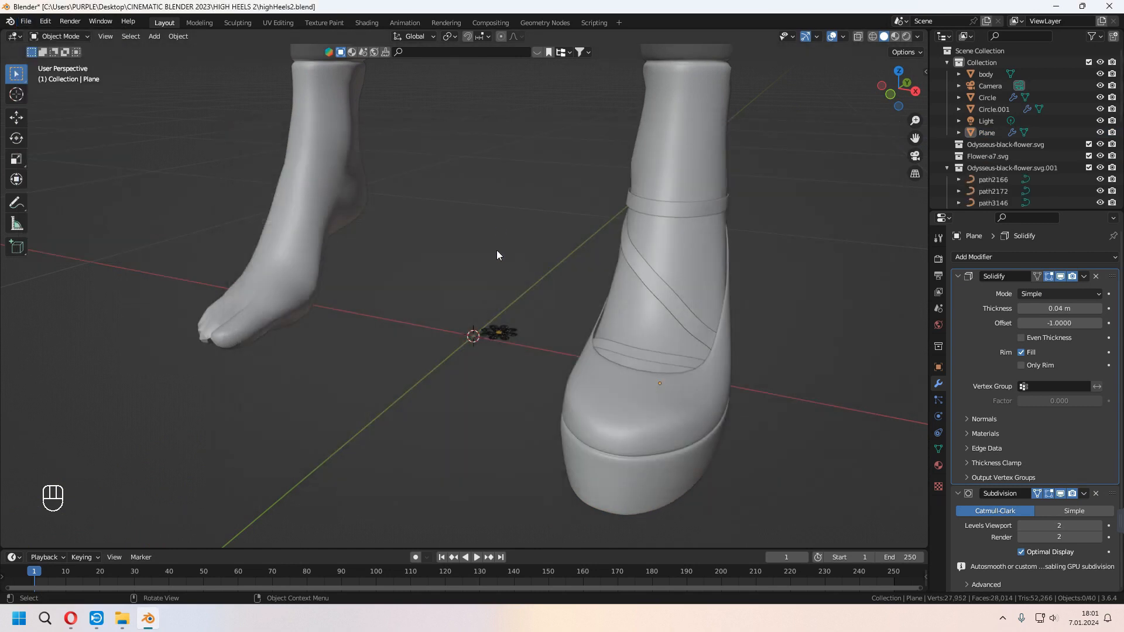
- Frame the imported flower and convert all of its selected curve paths to mesh
{"action": "middle_click_drag", "start_coordinate": [451, 262], "coordinate": [472, 285]}
{"action": "key", "text": "KP_Decimal"}
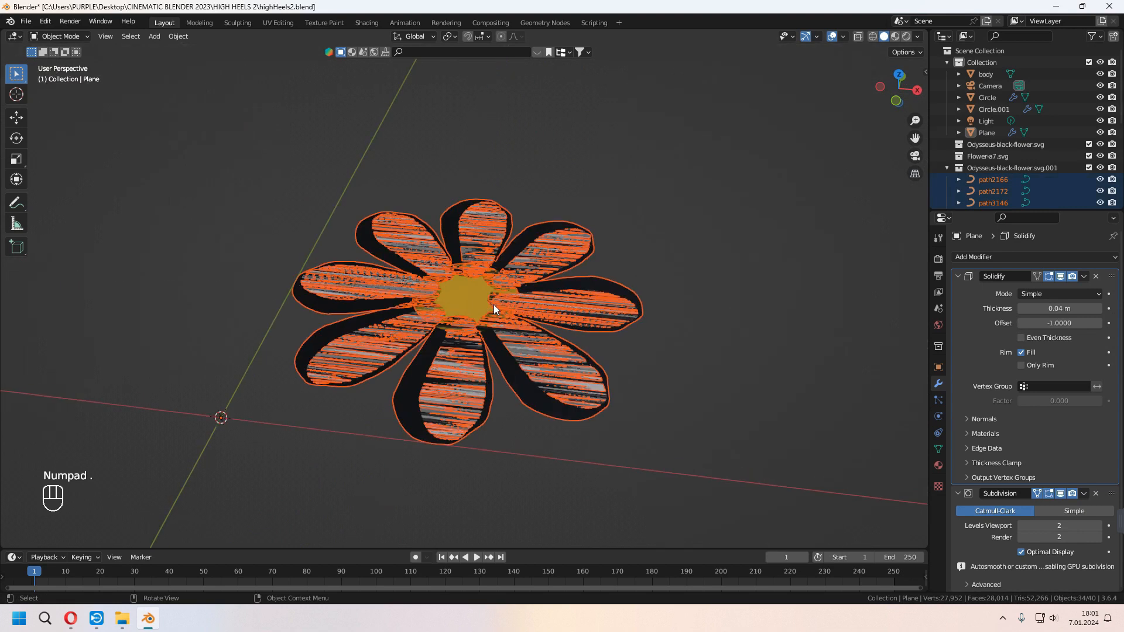
{"action": "scroll", "coordinate": [1003, 157], "scroll_direction": "down", "scroll_amount": 4}
{"action": "right_click", "coordinate": [514, 311]}
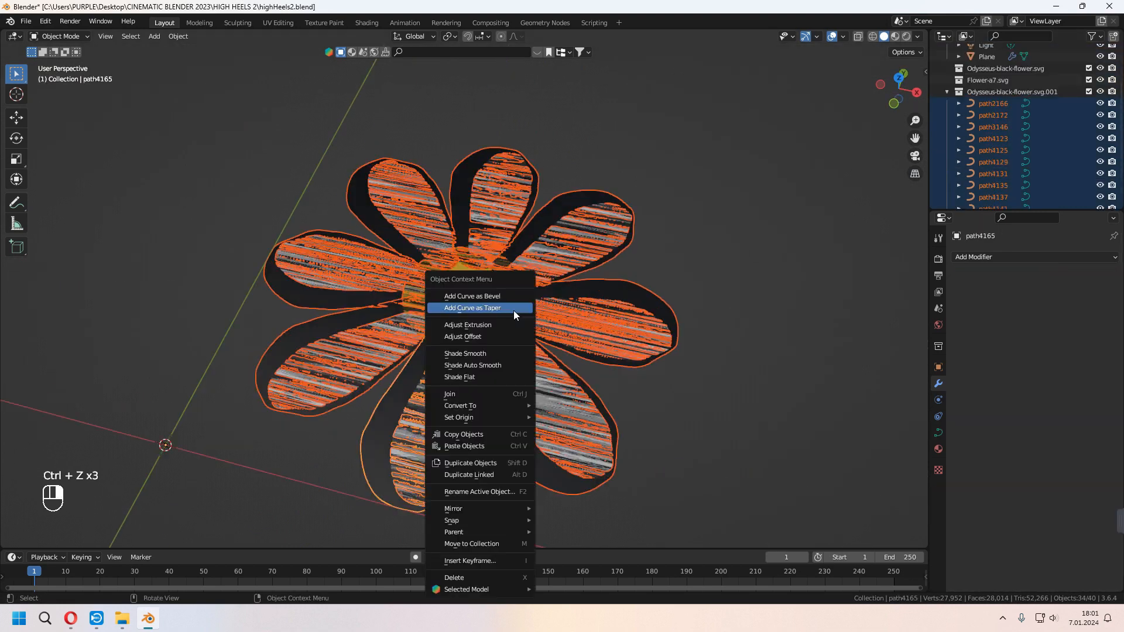
{"action": "mouse_move", "coordinate": [476, 412]}
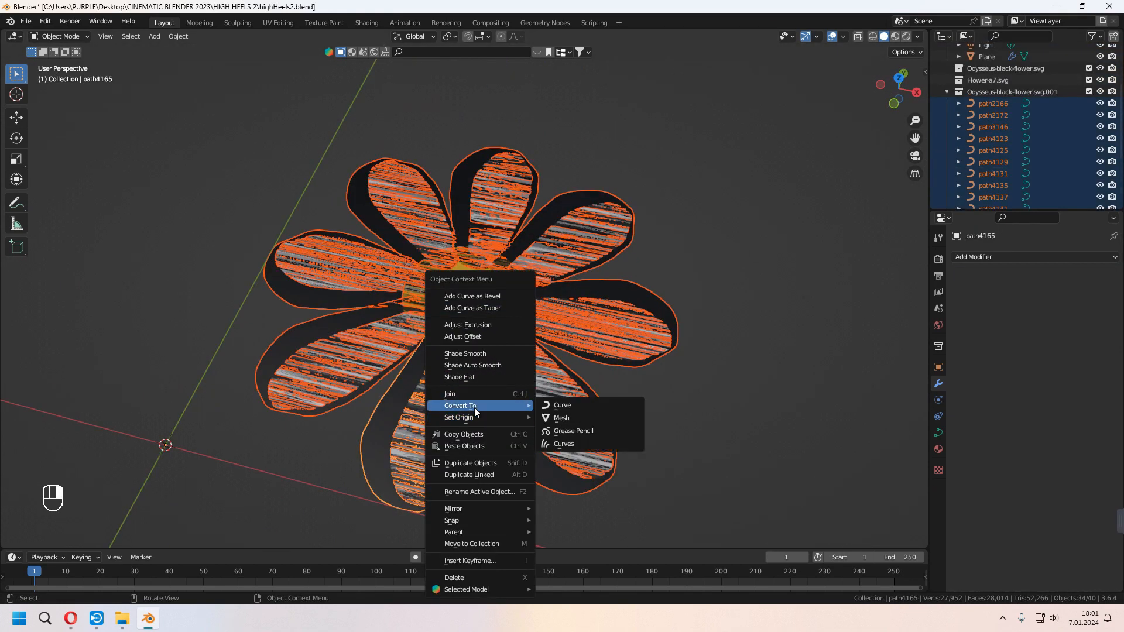
{"action": "left_click", "coordinate": [568, 417]}
{"action": "middle_click_drag", "start_coordinate": [555, 414], "coordinate": [519, 368]}
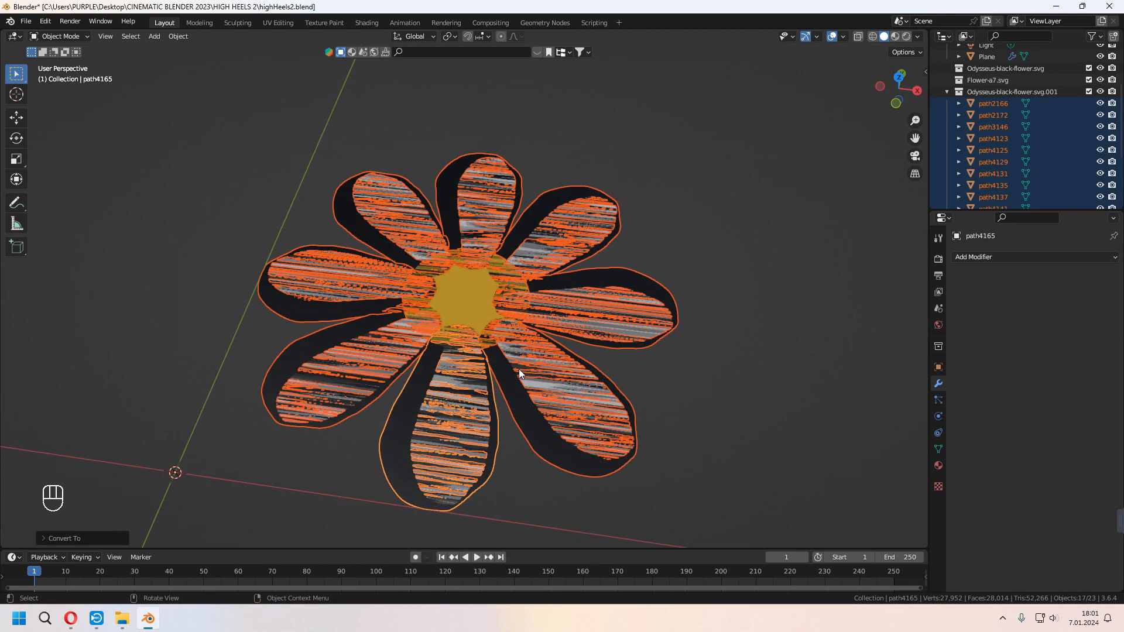
{"action": "key", "text": "Tab"}
{"action": "key", "text": "Tab"}
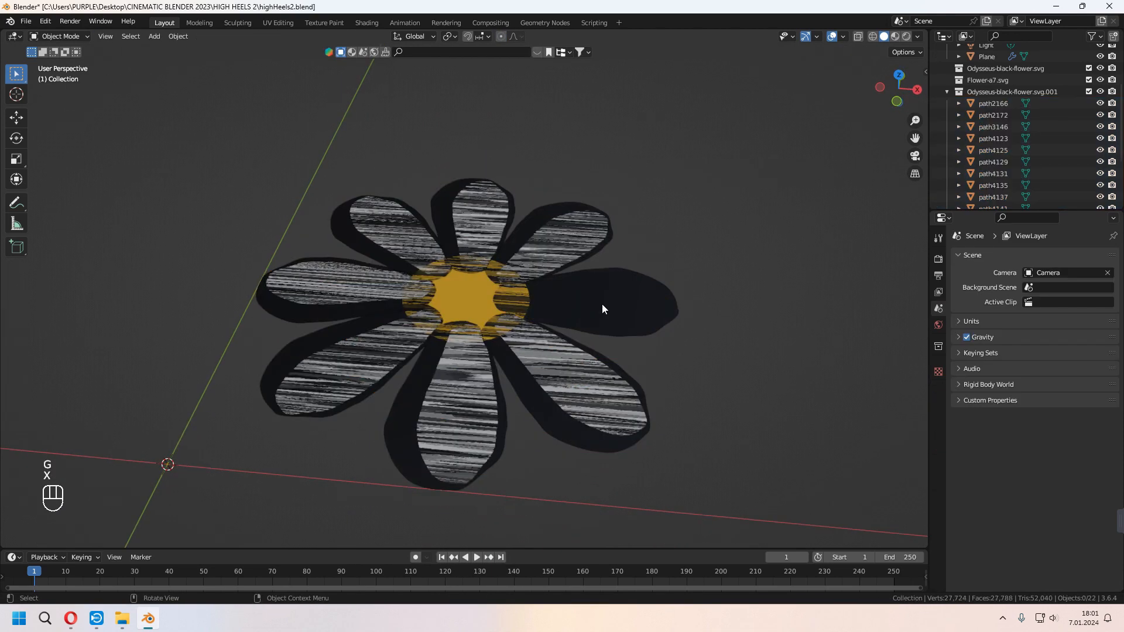
- Delete the seven remaining striped inner petal shapes from the imported flower
{"action": "left_click", "coordinate": [550, 249]}
{"action": "left_click", "coordinate": [479, 222], "text": "shift"}
{"action": "left_click", "coordinate": [393, 233], "text": "shift"}
{"action": "left_click", "coordinate": [346, 285], "text": "shift"}
{"action": "left_click", "coordinate": [355, 363], "text": "shift"}
{"action": "left_click", "coordinate": [460, 393], "text": "shift"}
{"action": "left_click", "coordinate": [556, 387], "text": "shift"}
{"action": "key", "text": "ctrl+z"}
{"action": "left_click", "coordinate": [579, 382], "text": "shift"}
{"action": "key", "text": "x"}
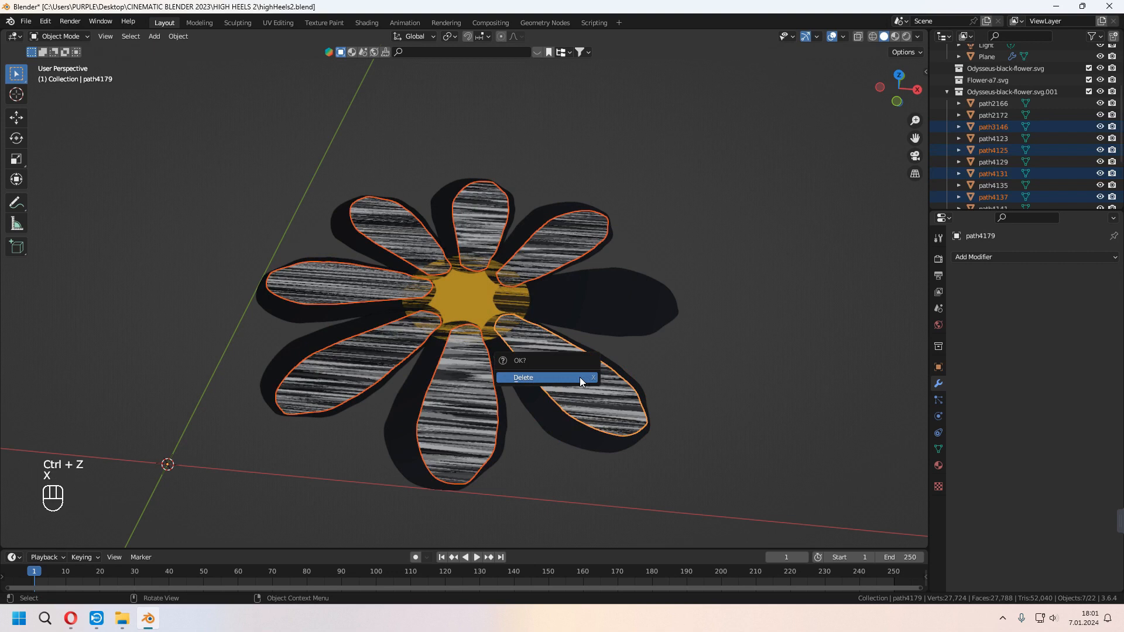
{"action": "left_click", "coordinate": [580, 379]}
- Raise the yellow centre disc along Z above the black petals
{"action": "middle_click_drag", "start_coordinate": [485, 328], "coordinate": [491, 381]}
{"action": "left_click", "coordinate": [476, 297]}
{"action": "key", "text": "g"}
{"action": "key", "text": "z"}
{"action": "left_click", "coordinate": [475, 296], "text": "shift"}
- Select the centre disc and all petals and join them into one object
{"action": "left_click_drag", "start_coordinate": [368, 225], "coordinate": [579, 383]}
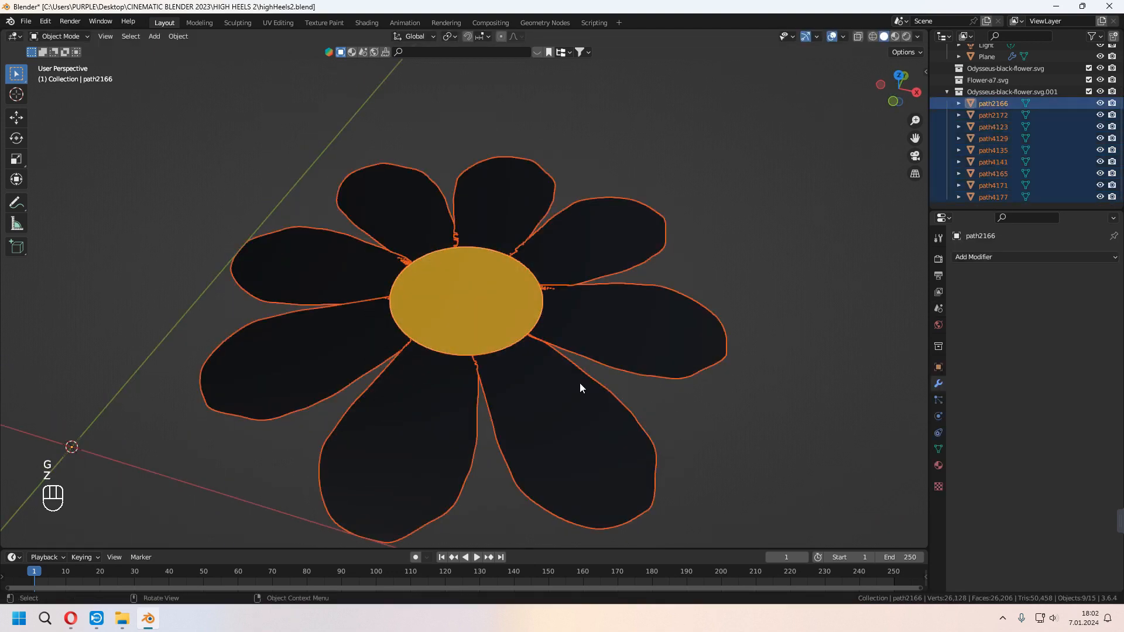
{"action": "middle_click_drag", "start_coordinate": [563, 335], "coordinate": [560, 349]}
{"action": "key", "text": "ctrl+j"}
{"action": "scroll", "coordinate": [654, 331], "scroll_direction": "up", "scroll_amount": 2}
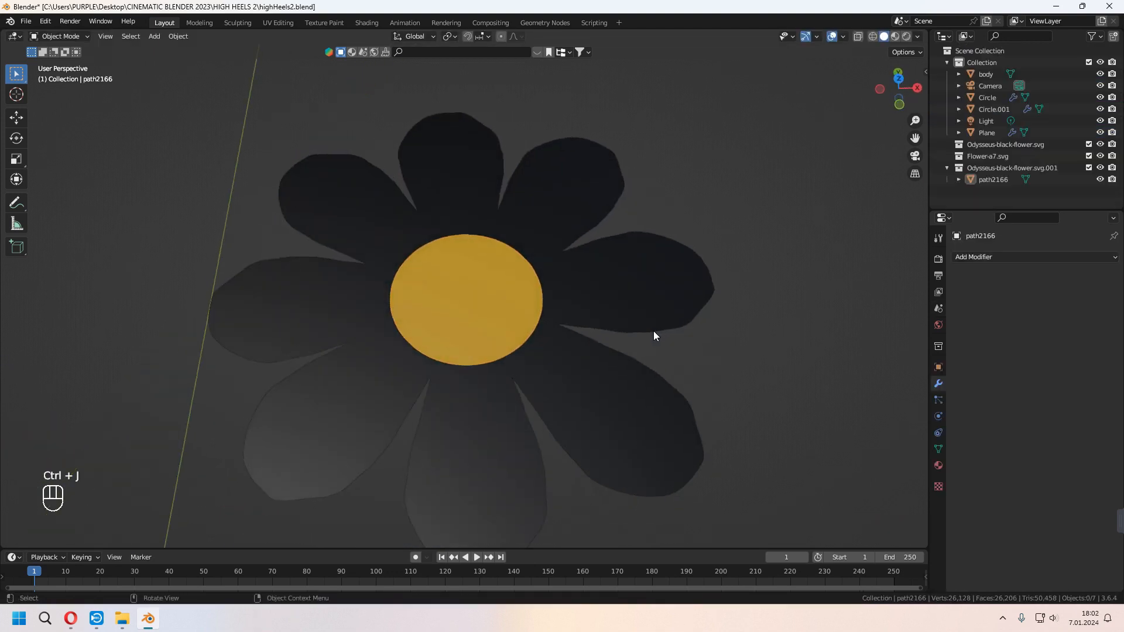
- Remove the imported SVG material slots from the joined flower
{"action": "left_click", "coordinate": [938, 466]}
{"action": "left_click", "coordinate": [1113, 269]}
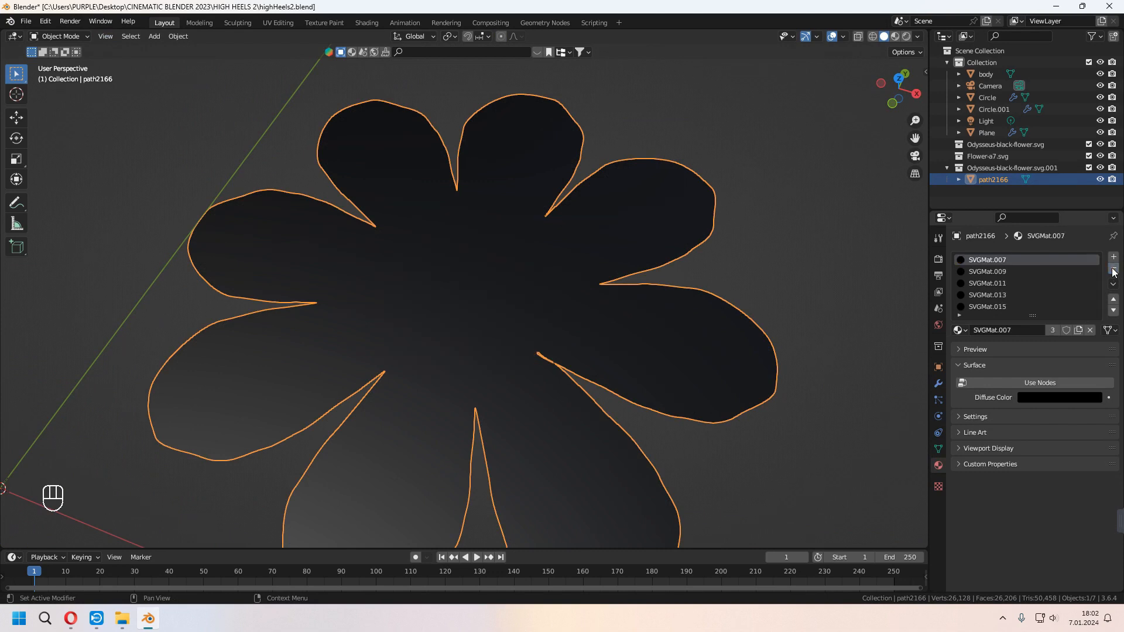
{"action": "left_click", "coordinate": [1112, 269]}
{"action": "left_click", "coordinate": [1113, 269]}
{"action": "left_click", "coordinate": [1113, 269]}
{"action": "left_click", "coordinate": [1112, 270]}
{"action": "left_click", "coordinate": [1113, 270]}
- Delete the flower's centre disc geometry and thicken the petals with a Solidify modifier of 0.001 m
{"action": "scroll", "coordinate": [410, 351], "scroll_direction": "down", "scroll_amount": 3}
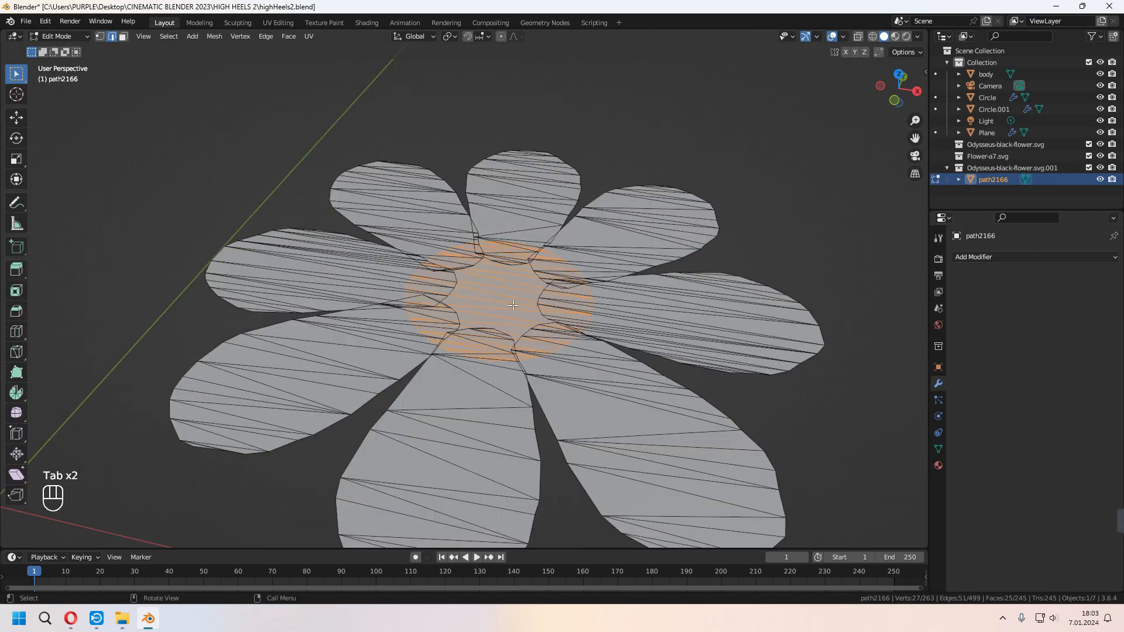
{"action": "scroll", "coordinate": [513, 305], "scroll_direction": "down", "scroll_amount": 4}
{"action": "key", "text": "Tab"}
{"action": "left_click", "coordinate": [1048, 257]}
{"action": "left_click", "coordinate": [908, 436]}
{"action": "middle_click_drag", "start_coordinate": [904, 456], "coordinate": [914, 358]}
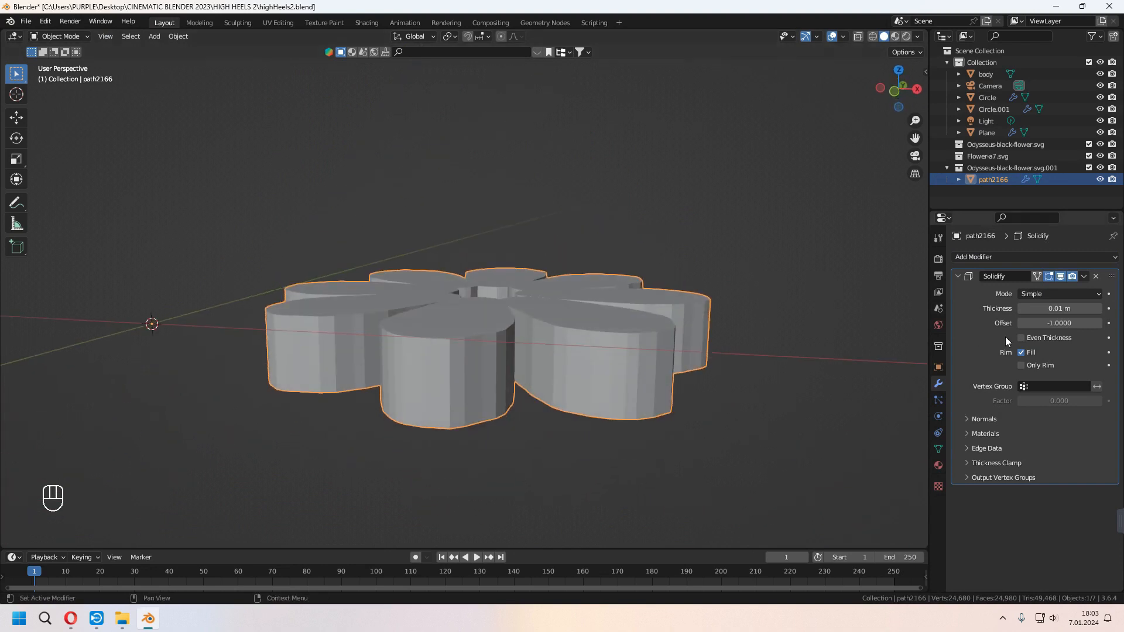
{"action": "left_click", "coordinate": [1078, 314]}
{"action": "type", "text": "0.001"}
{"action": "key", "text": "Return"}
- Shade the petals smooth with Auto Smooth enabled and save the file
{"action": "middle_click_drag", "start_coordinate": [591, 421], "coordinate": [553, 325]}
{"action": "right_click", "coordinate": [553, 325]}
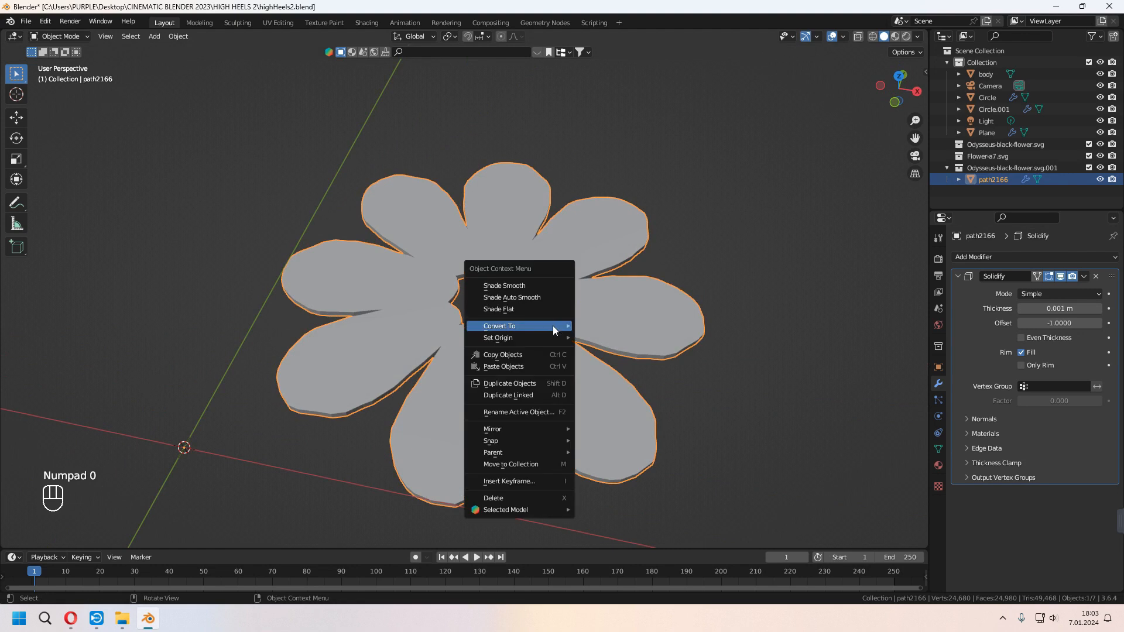
{"action": "left_click", "coordinate": [536, 286]}
{"action": "left_click", "coordinate": [940, 449]}
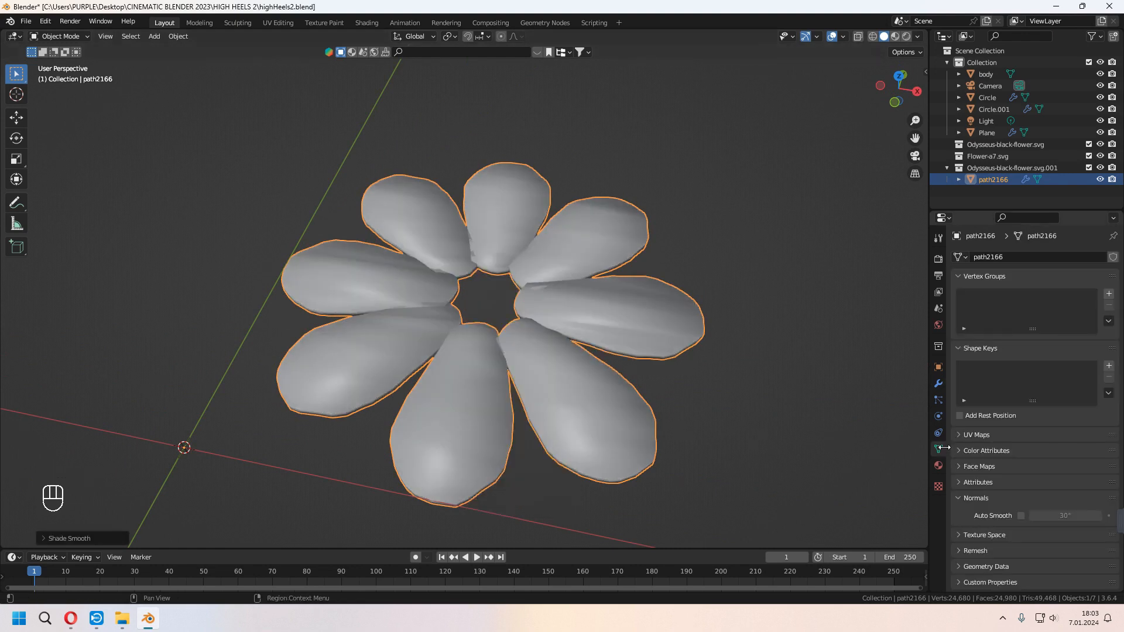
{"action": "left_click", "coordinate": [1021, 515]}
{"action": "key", "text": "ctrl+s"}
- Add a mesh circle at the flower's centre, sized to cover the petals' central opening and raised to their surface
{"action": "middle_click_drag", "start_coordinate": [618, 422], "coordinate": [490, 280]}
{"action": "key", "text": "shift+a"}
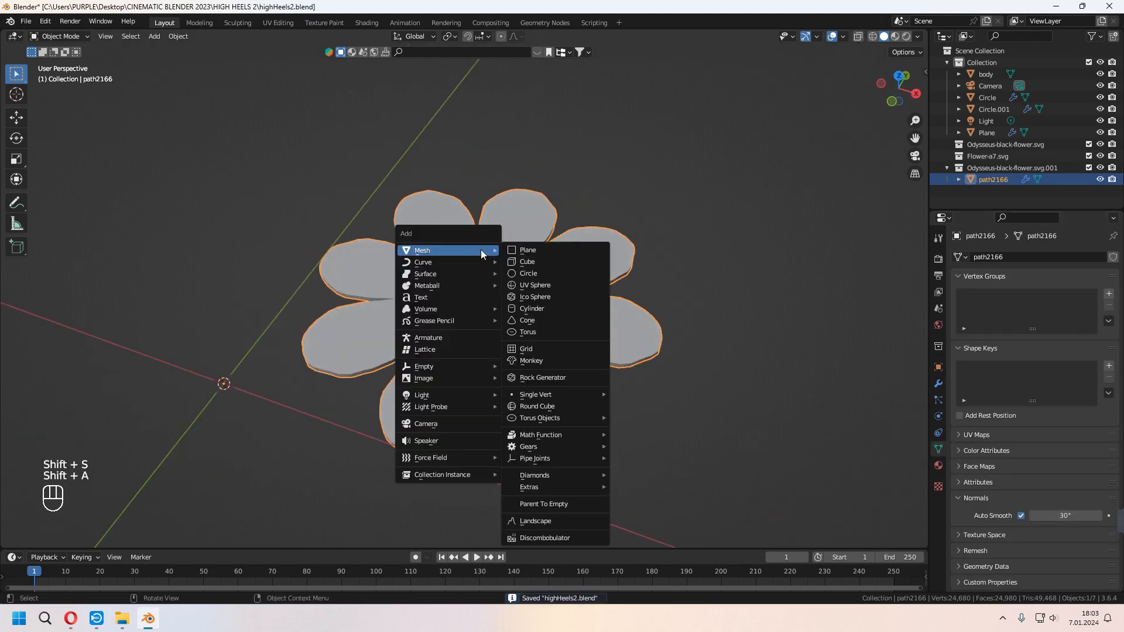
{"action": "left_click", "coordinate": [533, 273]}
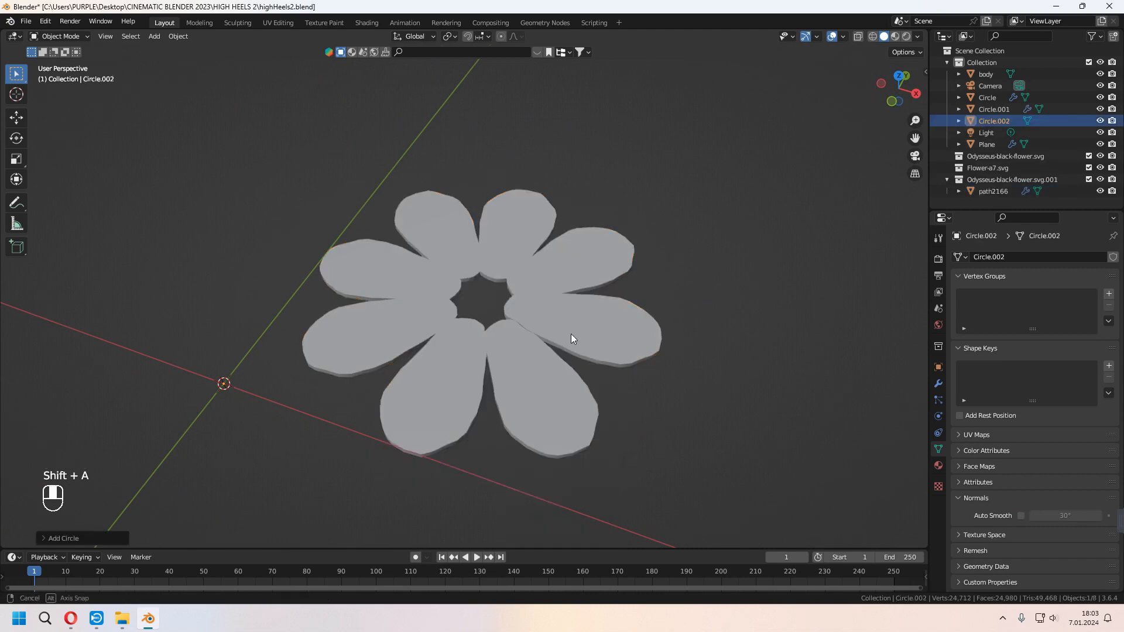
{"action": "scroll", "coordinate": [592, 332], "scroll_direction": "down", "scroll_amount": 4}
{"action": "key", "text": "Tab"}
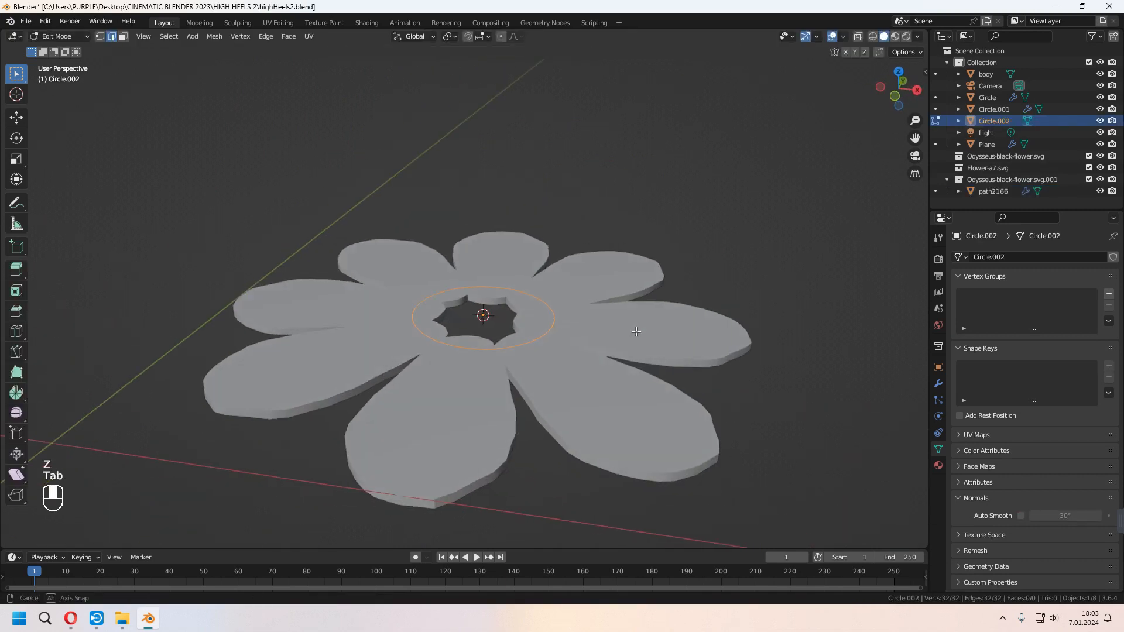
- Extrude the circle upward in two levels, scaling each new ring to start a domed flower centre
{"action": "middle_click_drag", "start_coordinate": [636, 332], "coordinate": [639, 331]}
{"action": "key", "text": "e"}
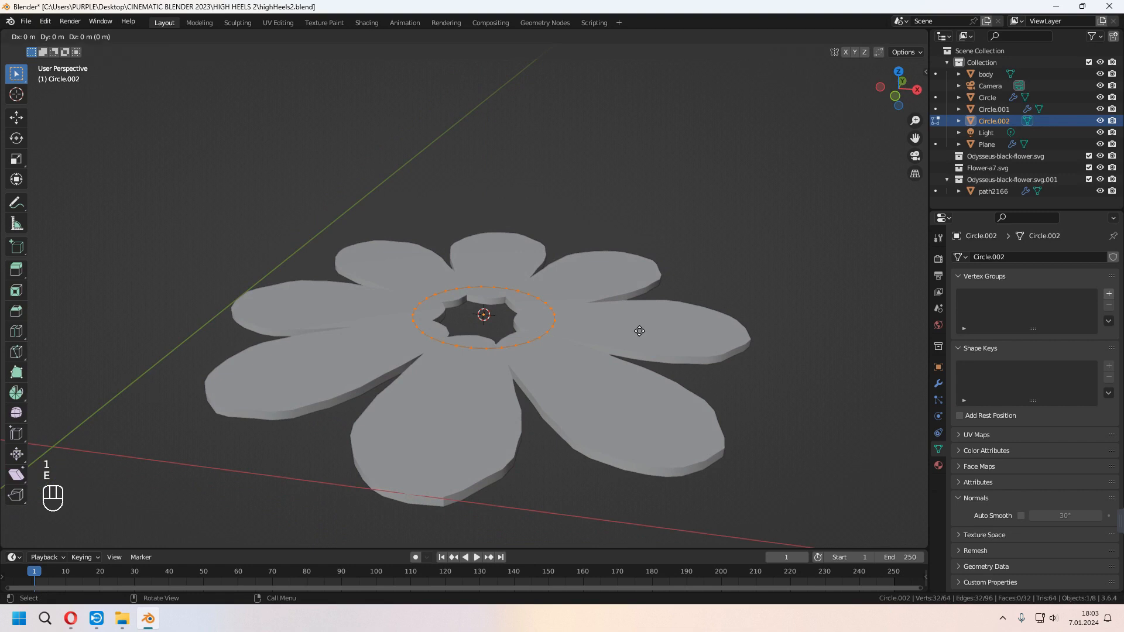
{"action": "left_click", "coordinate": [634, 304]}
{"action": "scroll", "coordinate": [703, 328], "scroll_direction": "up", "scroll_amount": 4}
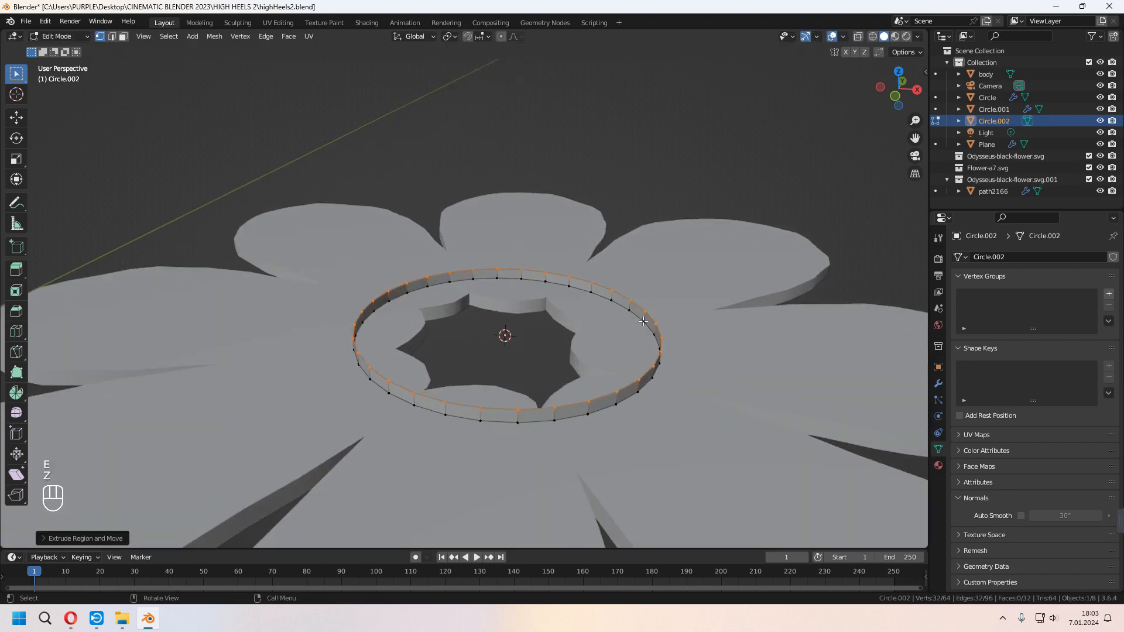
{"action": "key", "text": "s"}
{"action": "left_click", "coordinate": [780, 352]}
{"action": "middle_click_drag", "start_coordinate": [762, 346], "coordinate": [720, 314]}
{"action": "key", "text": "e"}
{"action": "left_click", "coordinate": [755, 317]}
{"action": "key", "text": "s"}
{"action": "left_click", "coordinate": [738, 316]}
- Extrude the dome's upper ring along Z, scale it inward and fill the opening with a face
{"action": "key", "text": "e"}
{"action": "key", "text": "z"}
{"action": "left_click", "coordinate": [725, 164]}
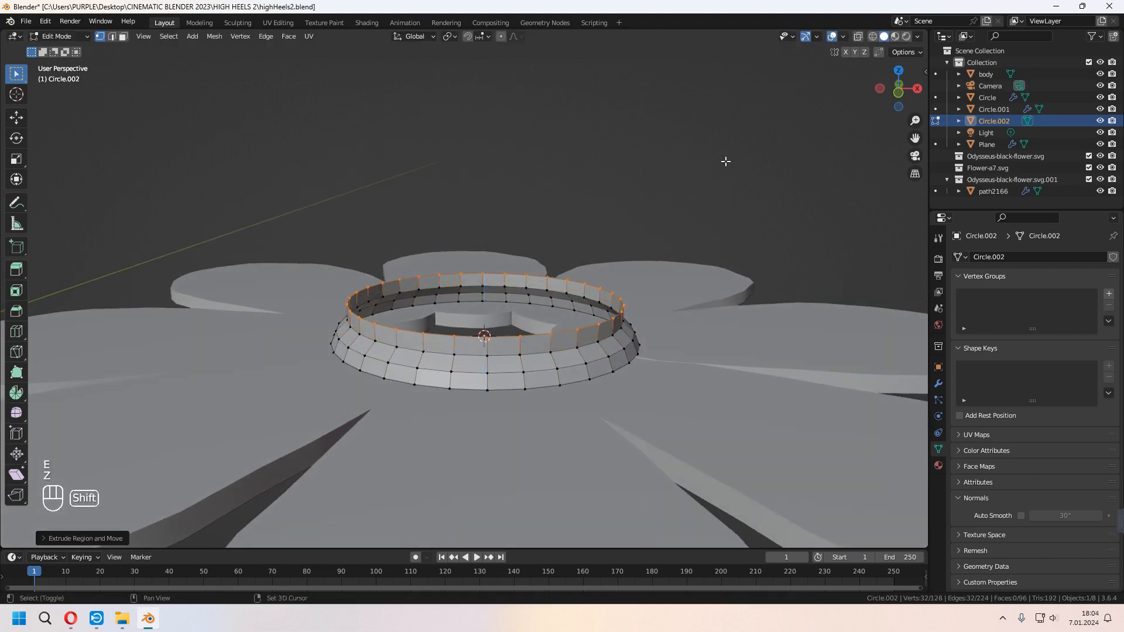
{"action": "key", "text": "s"}
{"action": "left_click", "coordinate": [719, 263]}
{"action": "middle_click_drag", "start_coordinate": [719, 263], "coordinate": [728, 287]}
{"action": "key", "text": "f"}
{"action": "middle_click_drag", "start_coordinate": [630, 325], "coordinate": [635, 311]}
{"action": "key", "text": "Tab"}
- Shade the domed centre smooth with Auto Smooth enabled and join it with the petals
{"action": "right_click", "coordinate": [561, 346]}
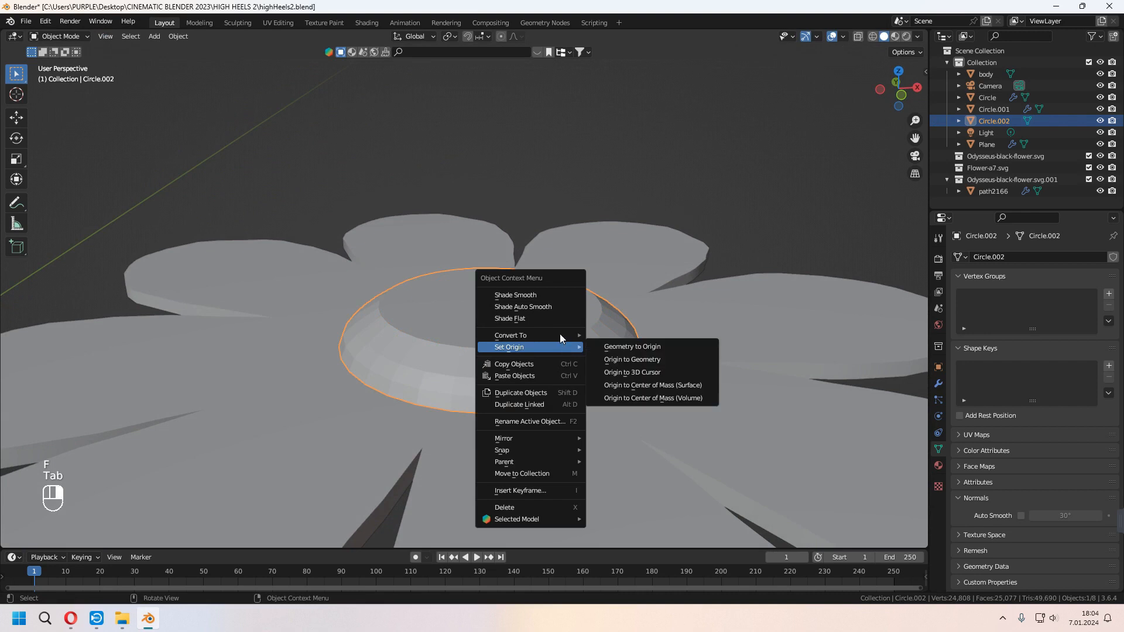
{"action": "left_click", "coordinate": [540, 296]}
{"action": "left_click", "coordinate": [1006, 515]}
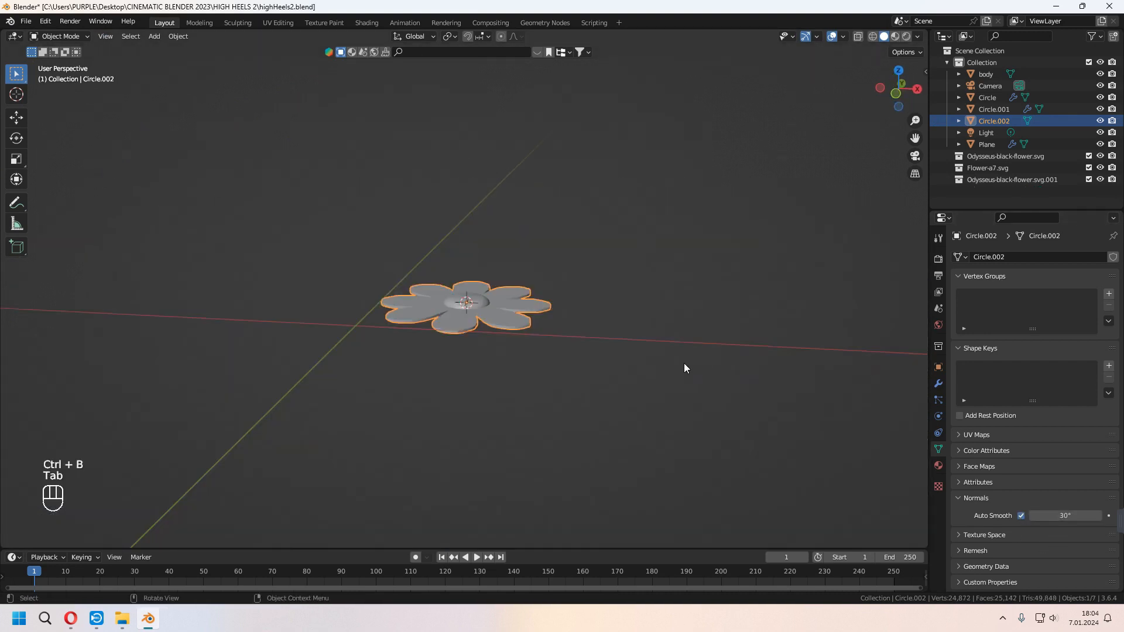
- Scale the joined flower down uniformly
{"action": "middle_click_drag", "start_coordinate": [684, 363], "coordinate": [682, 402]}
{"action": "key", "text": "s"}
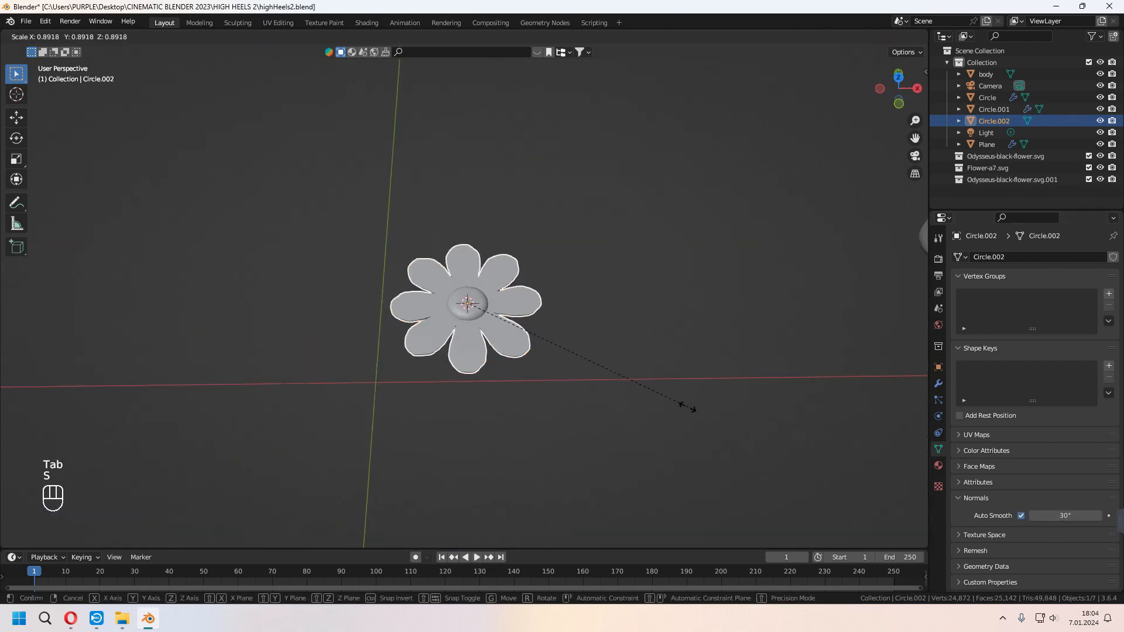
{"action": "left_click", "coordinate": [662, 367]}
- Set the 3D cursor at the middle of the forefoot strap and snap the flower to it
{"action": "scroll", "coordinate": [662, 364], "scroll_direction": "down", "scroll_amount": 9}
{"action": "middle_click_drag", "start_coordinate": [662, 364], "coordinate": [490, 329], "text": "shift"}
{"action": "left_click", "coordinate": [545, 293]}
{"action": "key", "text": "Tab"}
{"action": "scroll", "coordinate": [556, 311], "scroll_direction": "up", "scroll_amount": 3}
{"action": "key", "text": "Tab"}
{"action": "left_click", "coordinate": [213, 199]}
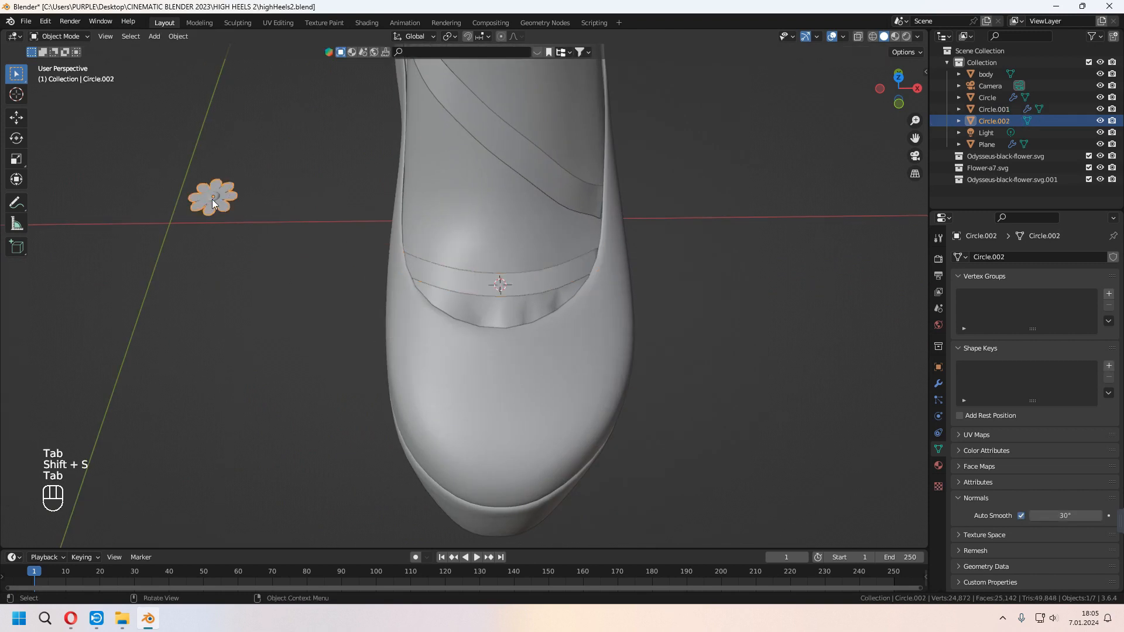
{"action": "key", "text": "shift+s"}
{"action": "left_click", "coordinate": [217, 153]}
- Tilt the flower in side view to match the slope of the forefoot strap
{"action": "middle_click_drag", "start_coordinate": [566, 338], "coordinate": [508, 291]}
{"action": "key", "text": "KP_3"}
{"action": "middle_click_drag", "start_coordinate": [605, 354], "coordinate": [786, 462], "text": "shift"}
{"action": "scroll", "coordinate": [689, 461], "scroll_direction": "up", "scroll_amount": 4}
{"action": "key", "text": "KP_Decimal"}
- Select only the linked petal geometry and thicken it by scaling along its local Z axis
{"action": "key", "text": "Tab"}
{"action": "middle_click_drag", "start_coordinate": [563, 348], "coordinate": [594, 324]}
{"action": "key", "text": "l"}
{"action": "middle_click_drag", "start_coordinate": [454, 404], "coordinate": [599, 441]}
{"action": "key", "text": "s"}
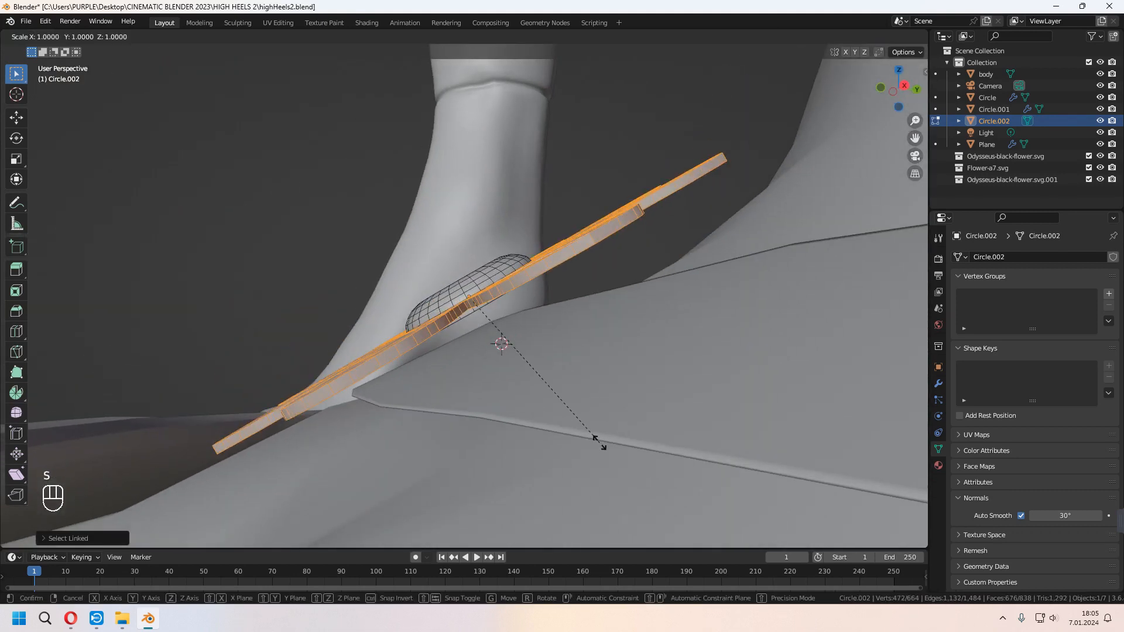
{"action": "key", "text": "Escape"}
{"action": "key", "text": "KP_3"}
{"action": "key", "text": "s"}
{"action": "key", "text": "x"}
{"action": "key", "text": "s"}
{"action": "key", "text": "z"}
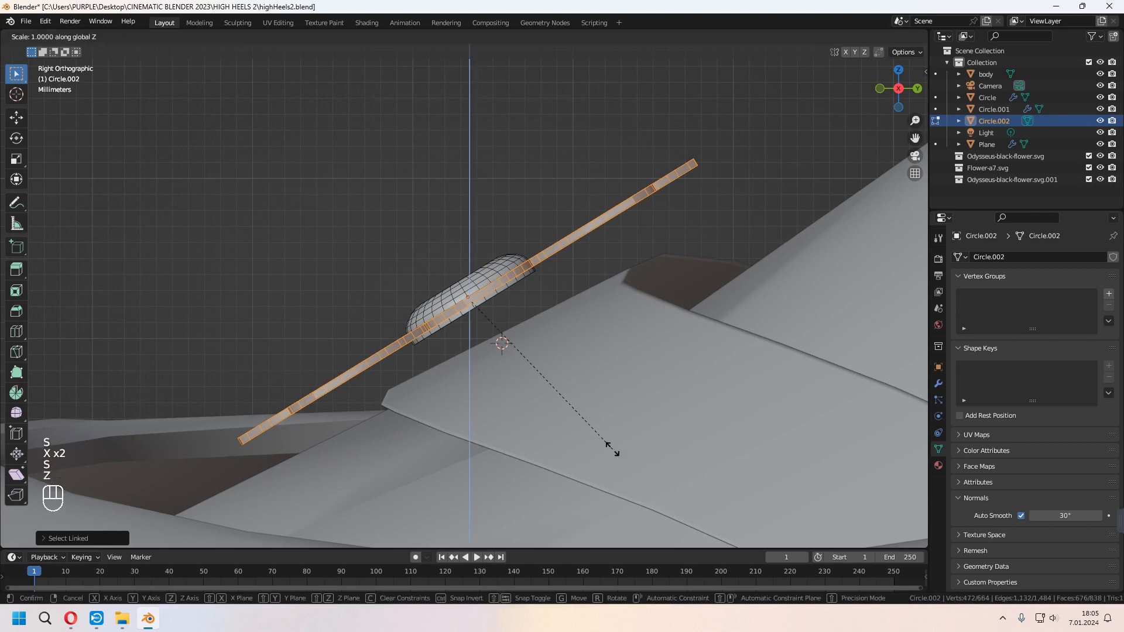
{"action": "left_click", "coordinate": [369, 79]}
- Move the thickened petals along their local Z axis to align them with the domed centre
{"action": "key", "text": "g"}
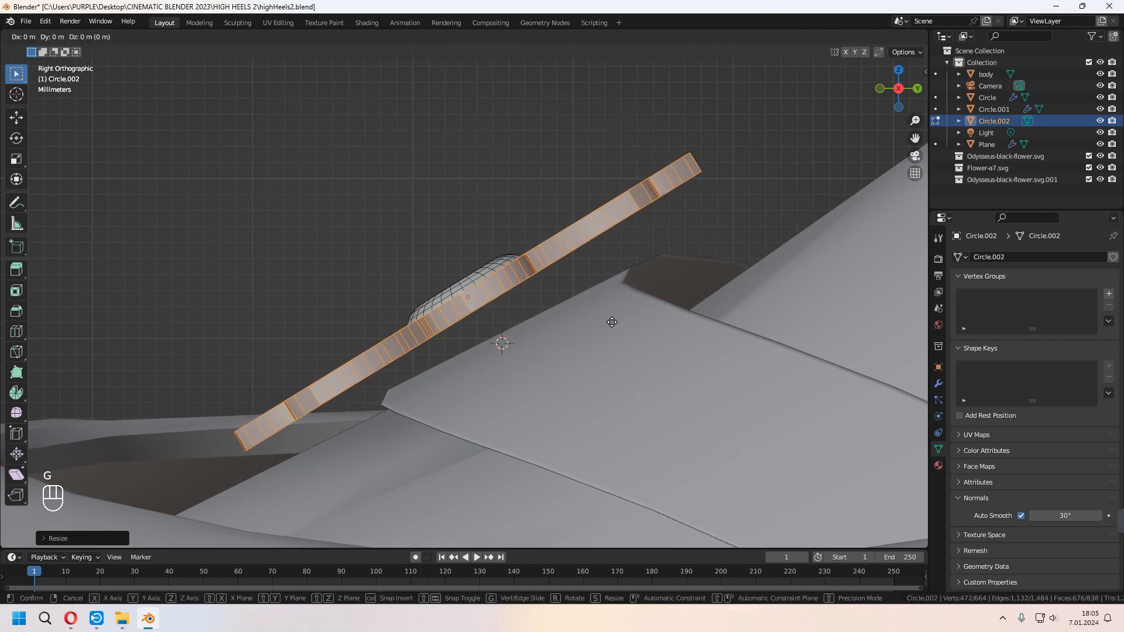
{"action": "key", "text": "z"}
{"action": "key", "text": "z"}
{"action": "left_click", "coordinate": [623, 327]}
{"action": "middle_click_drag", "start_coordinate": [498, 269], "coordinate": [621, 344]}
{"action": "key", "text": "Tab"}
- Scale the whole flower down and move it in side view to rest against the forefoot strap
{"action": "scroll", "coordinate": [622, 344], "scroll_direction": "down", "scroll_amount": 7}
{"action": "key", "text": "s"}
{"action": "left_click", "coordinate": [521, 291]}
{"action": "middle_click_drag", "start_coordinate": [527, 298], "coordinate": [430, 258]}
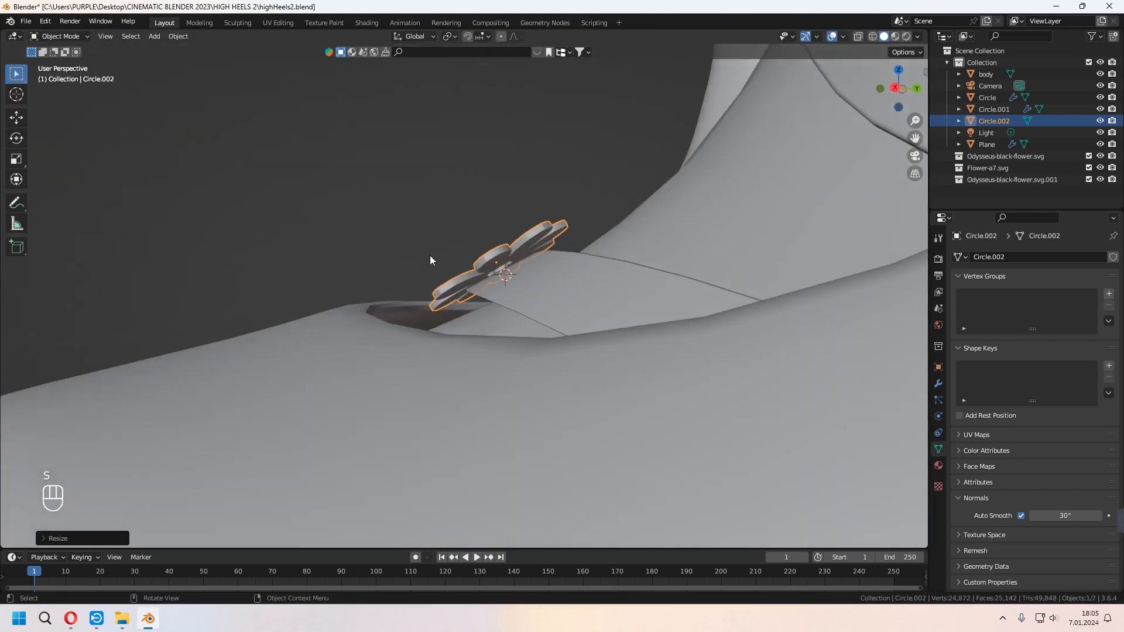
{"action": "key", "text": "KP_3"}
{"action": "scroll", "coordinate": [490, 276], "scroll_direction": "up", "scroll_amount": 5}
{"action": "key", "text": "g"}
{"action": "key", "text": "g"}
{"action": "left_click", "coordinate": [590, 336]}
{"action": "middle_click_drag", "start_coordinate": [566, 325], "coordinate": [648, 371]}
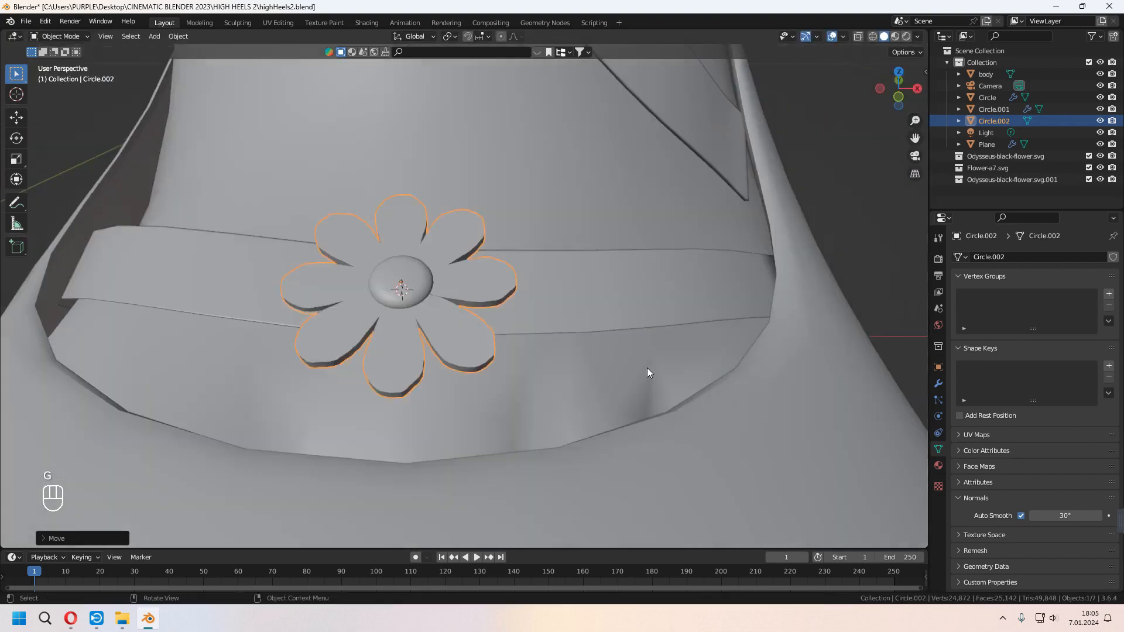
- Duplicate the flower on the forefoot strap and rotate the copy in front view
{"action": "scroll", "coordinate": [648, 369], "scroll_direction": "down", "scroll_amount": 11}
{"action": "left_click", "coordinate": [655, 234]}
{"action": "scroll", "coordinate": [562, 246], "scroll_direction": "up", "scroll_amount": 2}
{"action": "key", "text": "shift+s"}
{"action": "left_click", "coordinate": [326, 306]}
{"action": "left_click", "coordinate": [456, 291]}
{"action": "scroll", "coordinate": [447, 294], "scroll_direction": "up", "scroll_amount": 3}
{"action": "key", "text": "KP_1"}
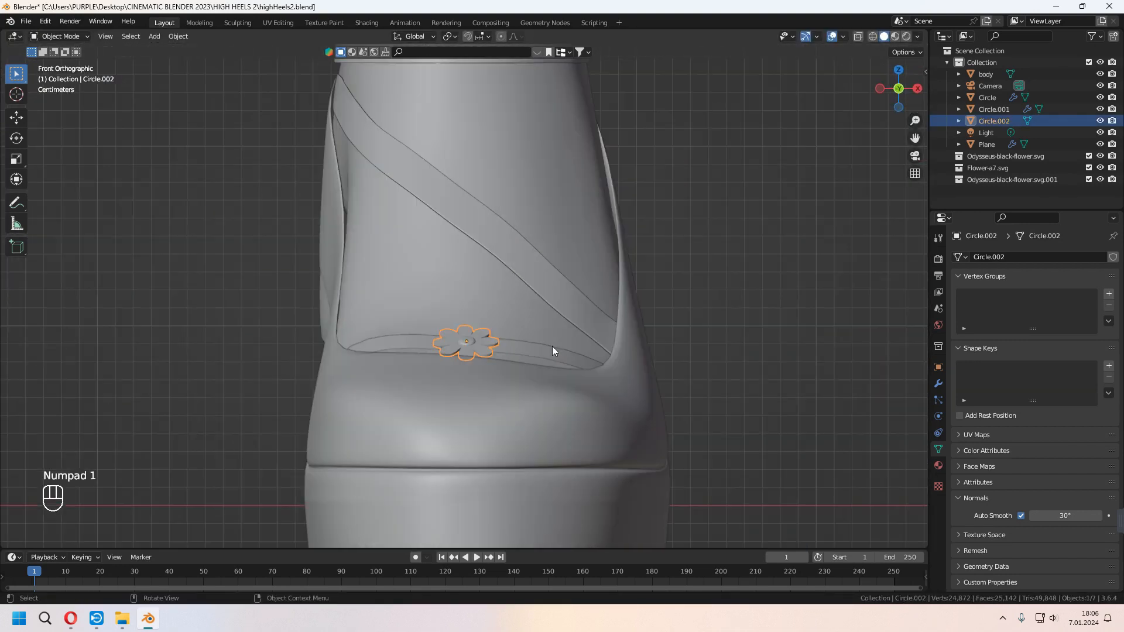
{"action": "scroll", "coordinate": [592, 339], "scroll_direction": "up", "scroll_amount": 3}
{"action": "key", "text": "shift+d"}
{"action": "key", "text": "r"}
{"action": "left_click", "coordinate": [717, 372]}
- Scale, move and rotate the duplicated flower to sit beside the original along the forefoot strap
{"action": "key", "text": "s"}
{"action": "left_click", "coordinate": [747, 387]}
{"action": "key", "text": "g"}
{"action": "left_click", "coordinate": [741, 391]}
{"action": "key", "text": "r"}
{"action": "left_click", "coordinate": [679, 399]}
{"action": "key", "text": "KP_3"}
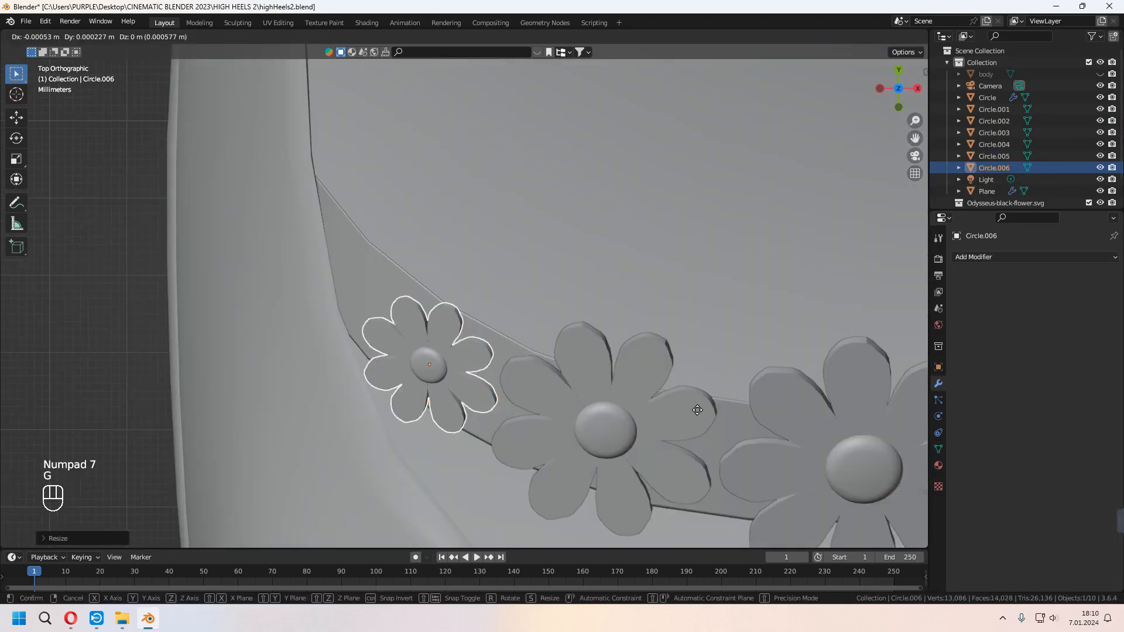
- Position the smallest flower copy at the end of the forefoot strap and rotate it about Z
{"action": "key", "text": "r"}
{"action": "key", "text": "z"}
{"action": "left_click", "coordinate": [641, 437]}
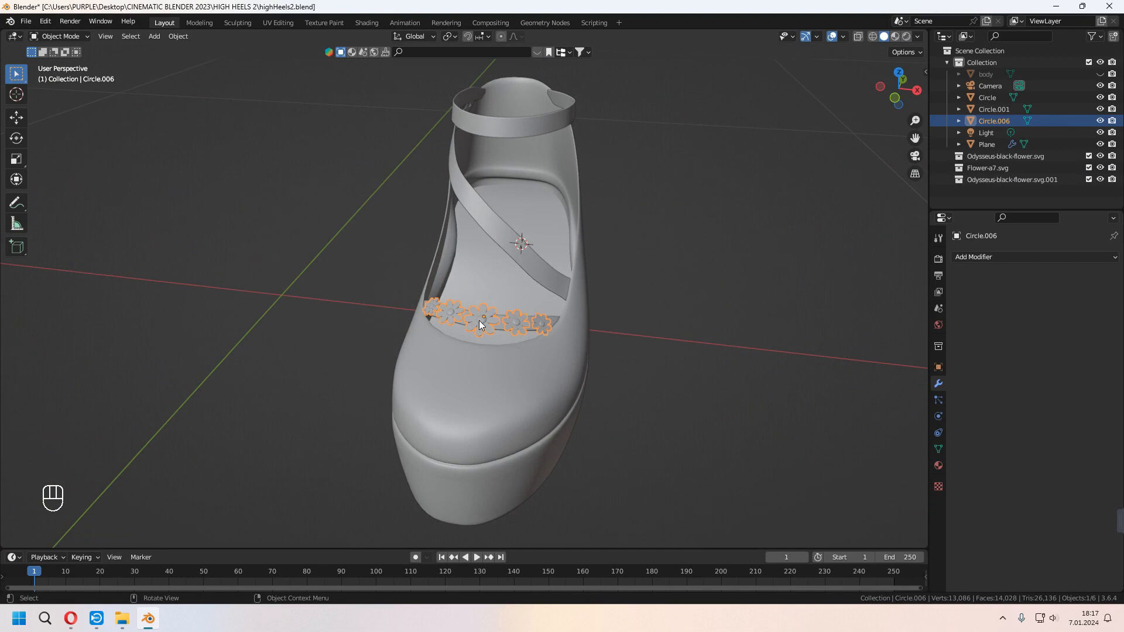
- Select the linked geometry of the middle flower in the joined row and duplicate it upward along Z
{"action": "scroll", "coordinate": [479, 322], "scroll_direction": "up", "scroll_amount": 2}
{"action": "key", "text": "Tab"}
{"action": "scroll", "coordinate": [486, 316], "scroll_direction": "up", "scroll_amount": 4}
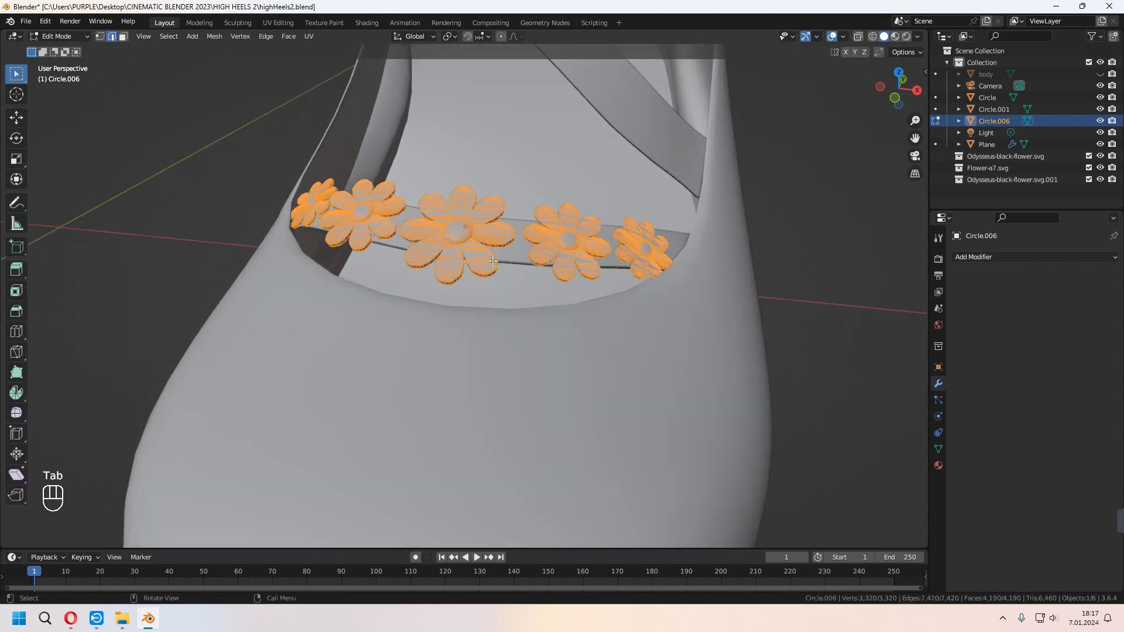
{"action": "key", "text": "l"}
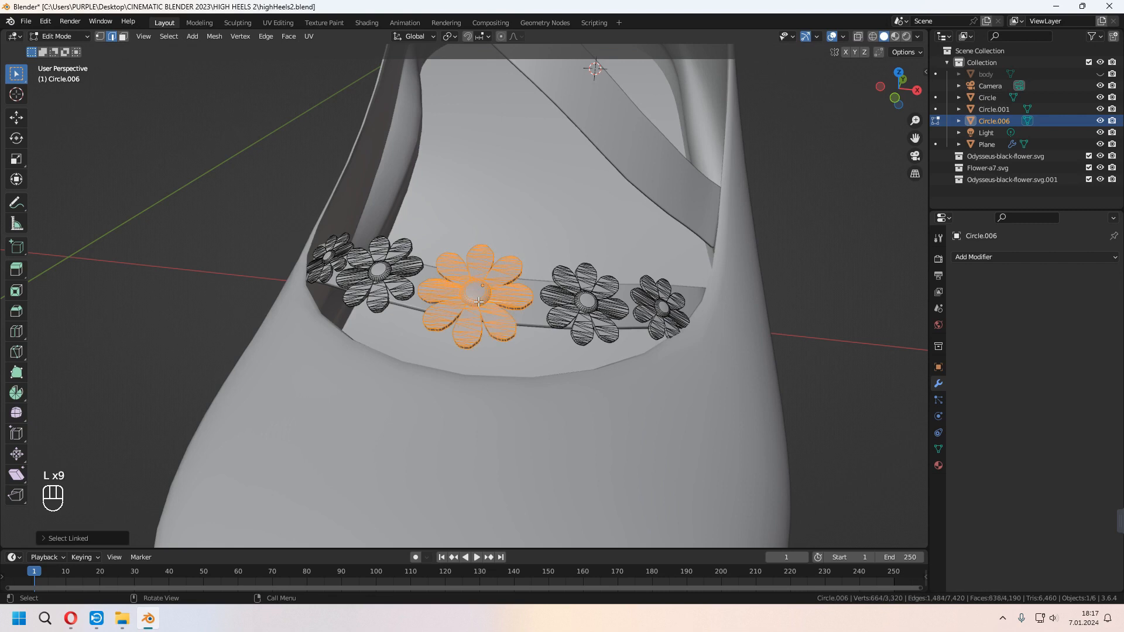
{"action": "middle_click_drag", "start_coordinate": [499, 296], "coordinate": [462, 258]}
{"action": "key", "text": "shift+d"}
{"action": "key", "text": "z"}
{"action": "left_click", "coordinate": [460, 204]}
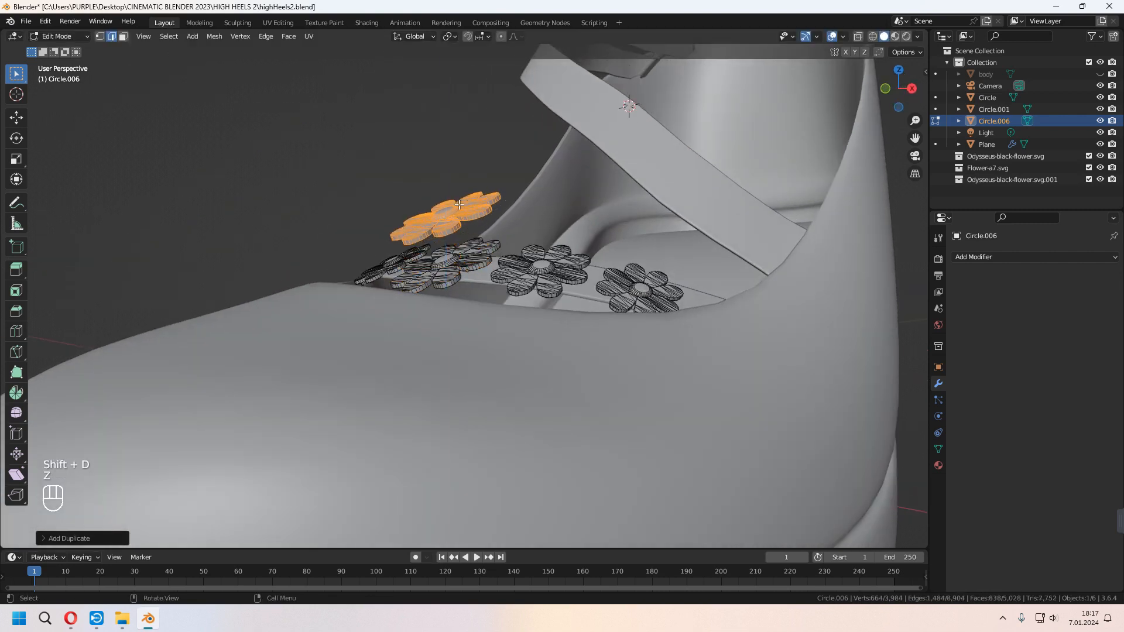
- Separate the duplicated flower into its own object and set its origin to its geometry
{"action": "key", "text": "p"}
{"action": "left_click", "coordinate": [459, 205]}
{"action": "key", "text": "Tab"}
{"action": "left_click", "coordinate": [459, 204]}
{"action": "right_click", "coordinate": [459, 205]}
{"action": "mouse_move", "coordinate": [459, 205]}
{"action": "left_click", "coordinate": [493, 217]}
- Place the separated flower on the diagonal strap and rotate it to lie against the strap's surface
{"action": "middle_click_drag", "start_coordinate": [606, 132], "coordinate": [615, 167]}
{"action": "middle_click_drag", "start_coordinate": [551, 125], "coordinate": [585, 193]}
{"action": "left_click", "coordinate": [581, 141]}
{"action": "key", "text": "Tab"}
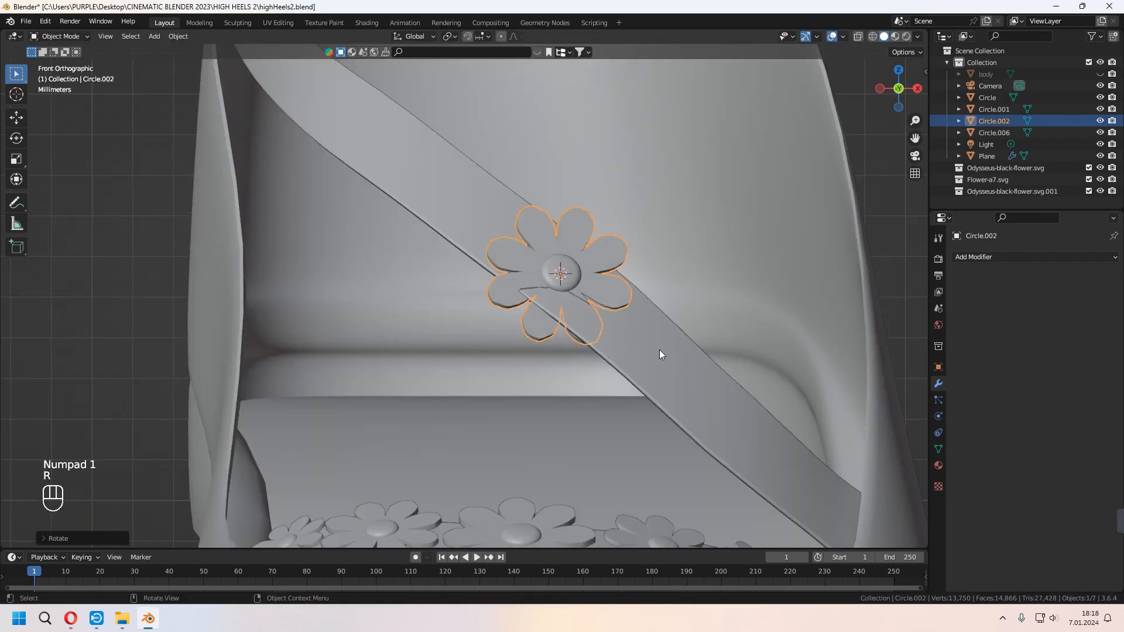
{"action": "key", "text": "KP_3"}
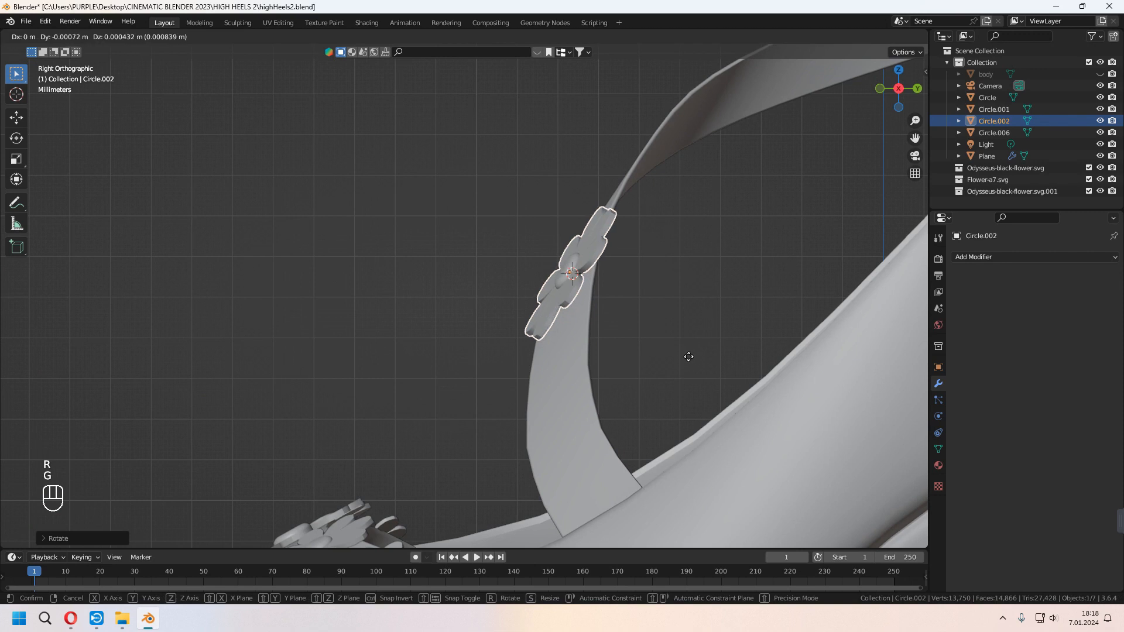
{"action": "middle_click_drag", "start_coordinate": [690, 353], "coordinate": [726, 410]}
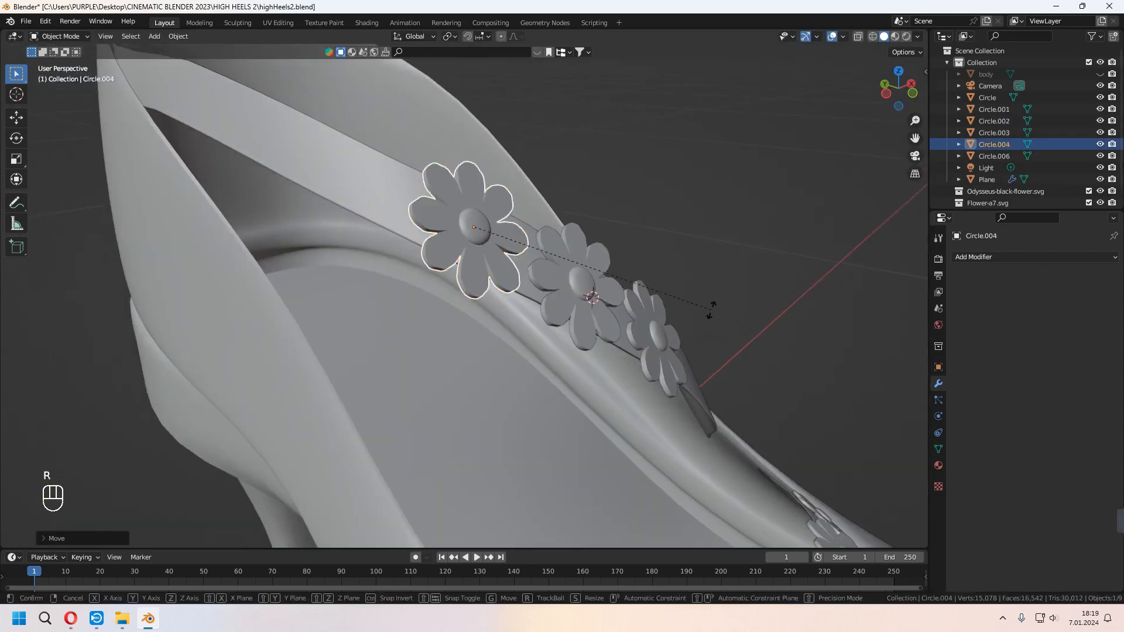
- Rotate the separated flower on the diagonal strap about X and Y so it follows the strap's surface
{"action": "key", "text": "r"}
{"action": "key", "text": "x"}
{"action": "left_click", "coordinate": [628, 369]}
{"action": "key", "text": "r"}
{"action": "key", "text": "y"}
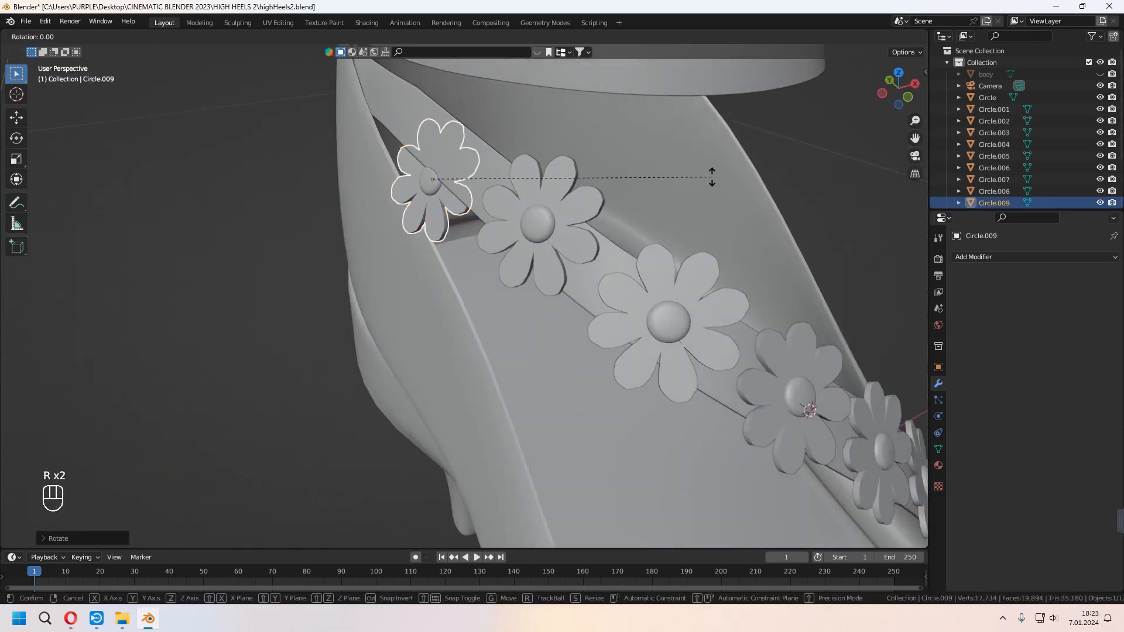
- Rotate the last flower at the upper end of the diagonal strap about X and Y to match the strap's curve
{"action": "key", "text": "x"}
{"action": "left_click", "coordinate": [687, 157]}
{"action": "key", "text": "r"}
{"action": "key", "text": "y"}
{"action": "left_click", "coordinate": [646, 125]}
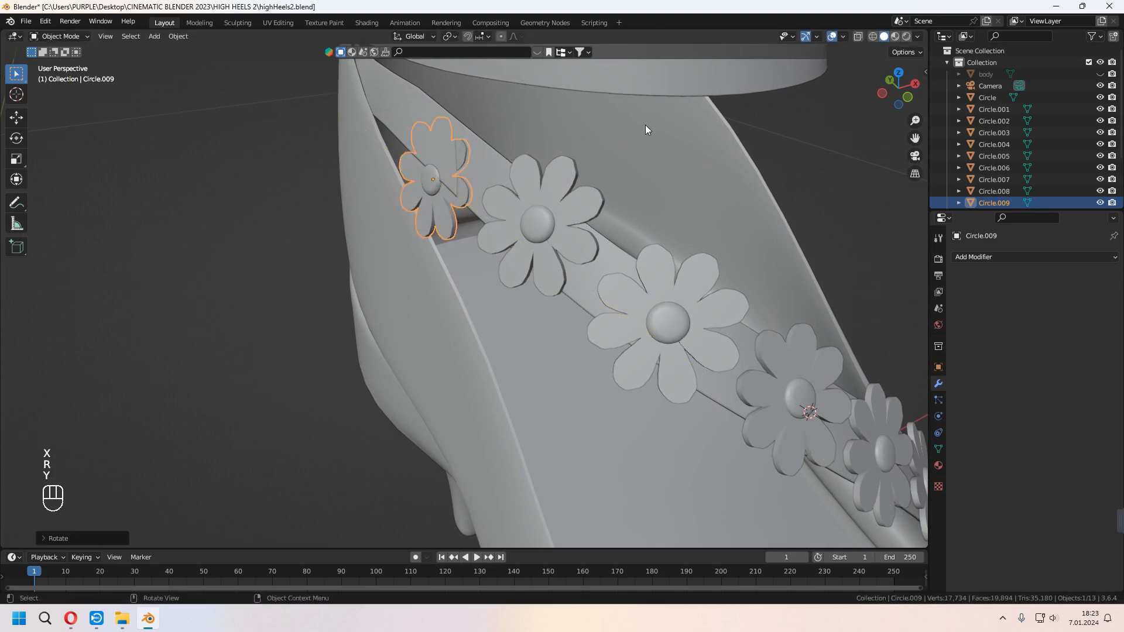
- Move the last flower onto the upper end of the diagonal strap in the opposite side view and save the file
{"action": "key", "text": "ctrl+KP_3"}
{"action": "key", "text": "g"}
{"action": "left_click", "coordinate": [645, 82]}
{"action": "middle_click_drag", "start_coordinate": [527, 267], "coordinate": [697, 282]}
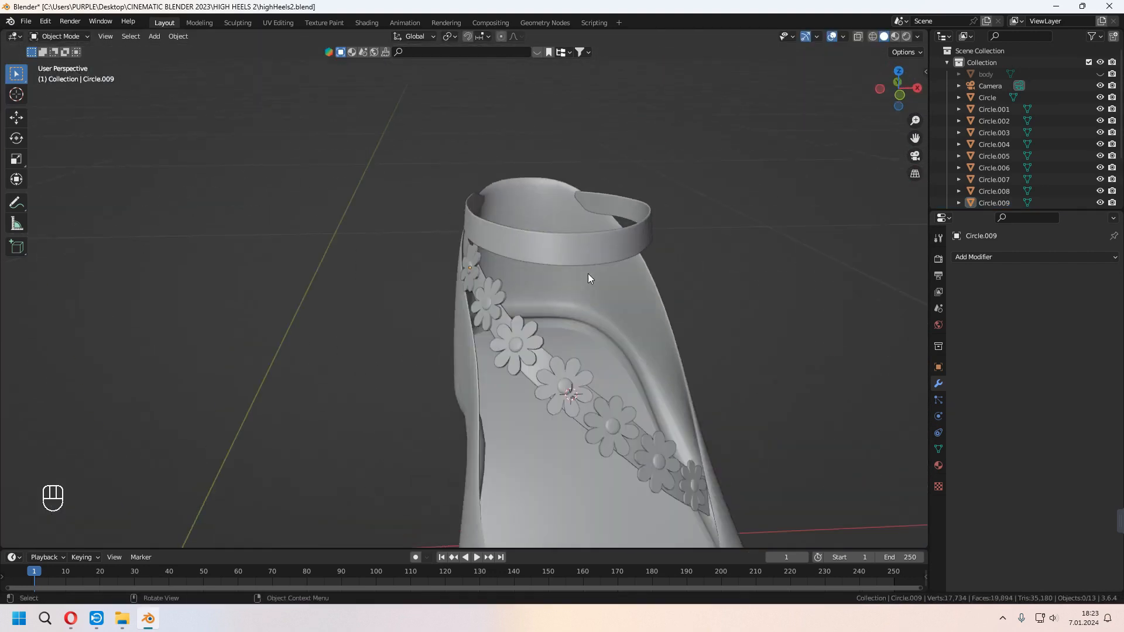
{"action": "scroll", "coordinate": [588, 273], "scroll_direction": "down", "scroll_amount": 3}
{"action": "key", "text": "ctrl+s"}
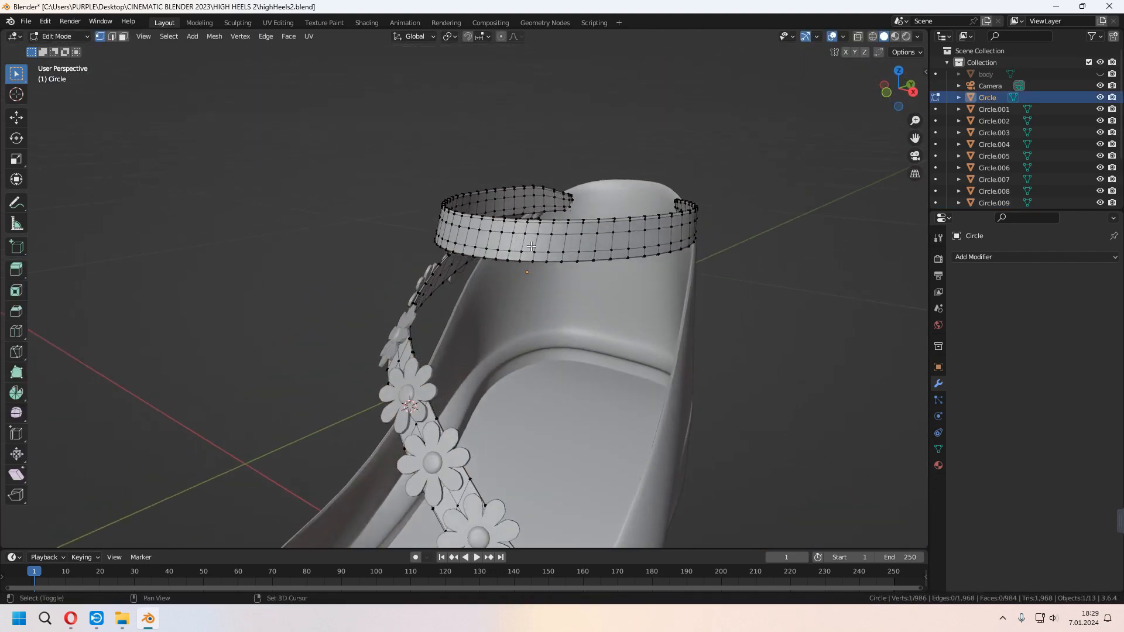
- Extrude the face loop along the middle of the ankle strap and fatten it outward into a raised band
{"action": "left_click", "coordinate": [527, 246], "text": "alt"}
{"action": "middle_click_drag", "start_coordinate": [527, 246], "coordinate": [800, 309]}
{"action": "key", "text": "e"}
{"action": "right_click", "coordinate": [802, 309]}
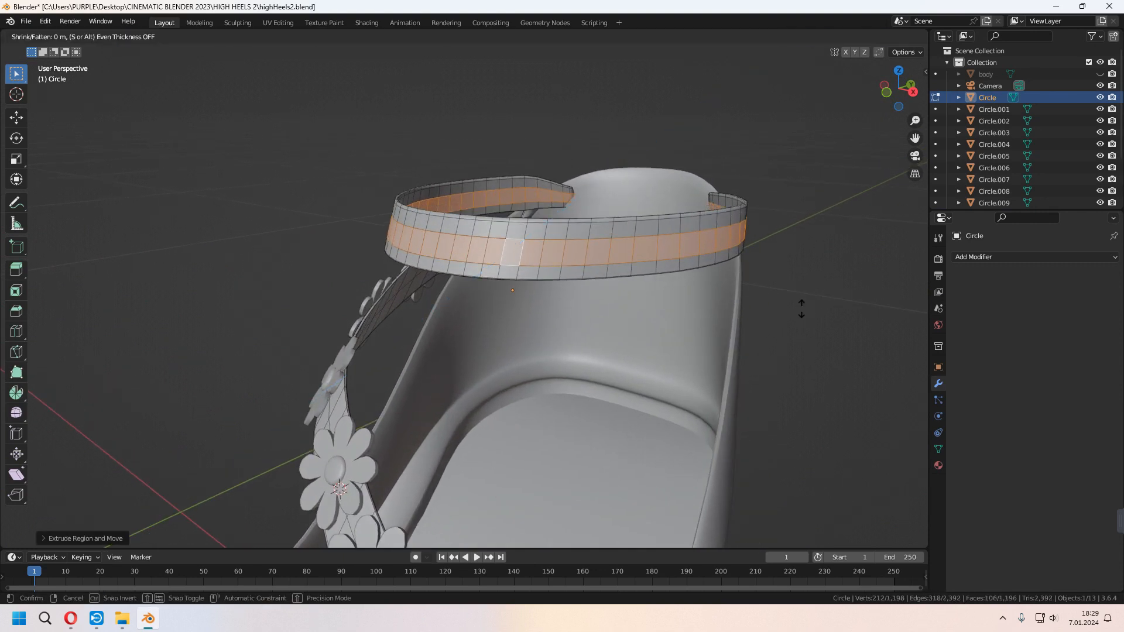
{"action": "left_click", "coordinate": [802, 304]}
{"action": "key", "text": "Tab"}
{"action": "middle_click_drag", "start_coordinate": [774, 293], "coordinate": [769, 313]}
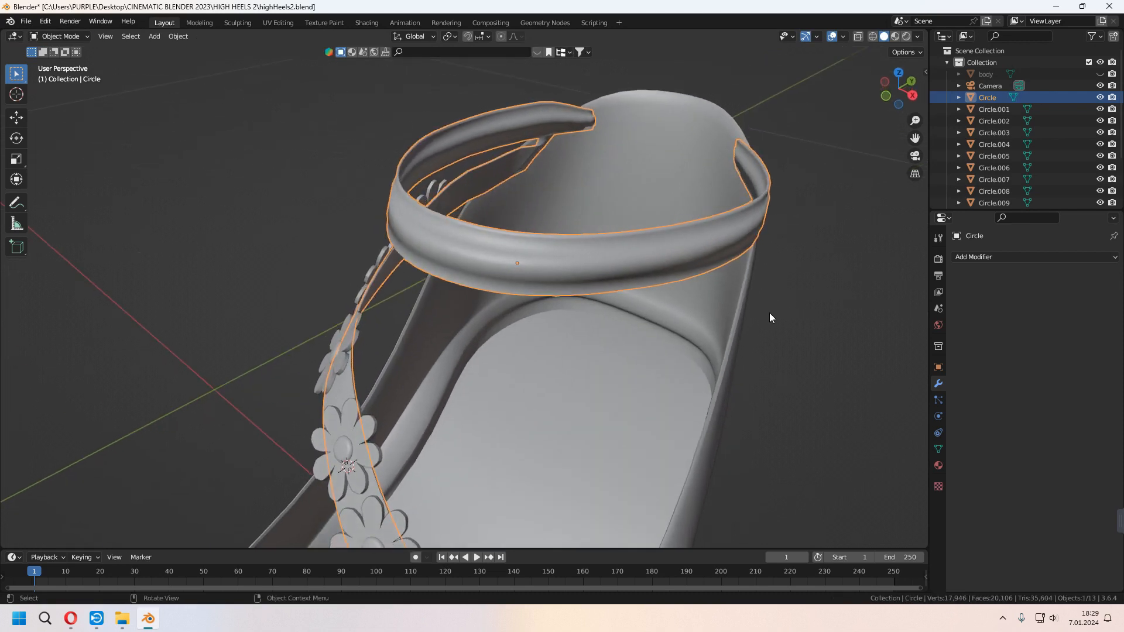
- Add supporting edge loops along the ankle strap's raised band
{"action": "key", "text": "Tab"}
{"action": "key", "text": "ctrl+r"}
{"action": "left_click", "coordinate": [571, 249]}
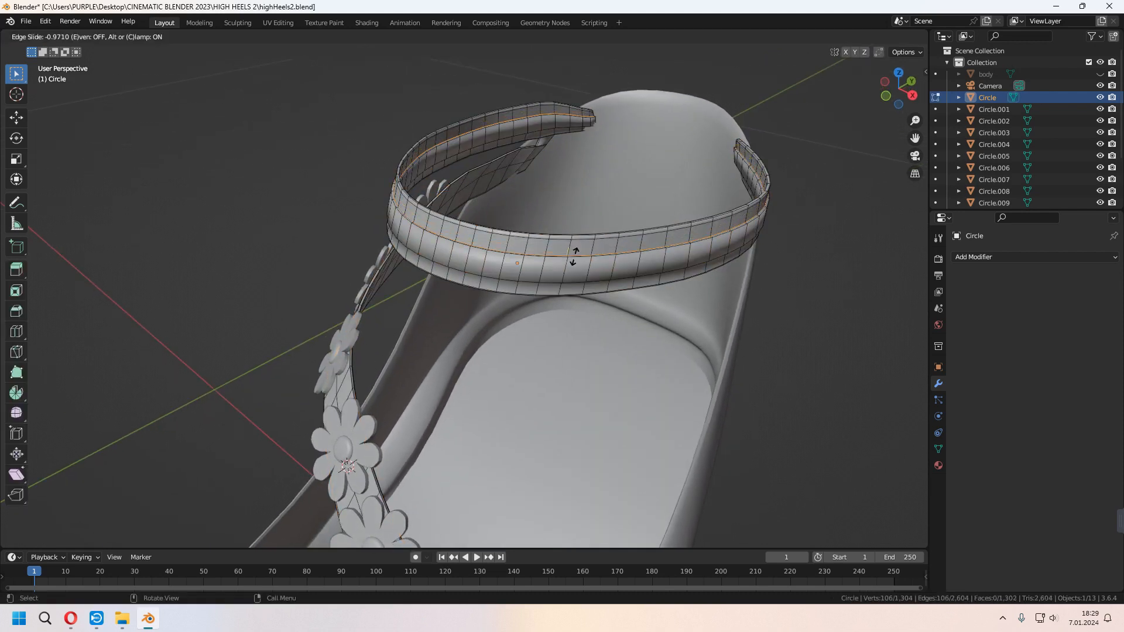
{"action": "right_click", "coordinate": [576, 257]}
{"action": "key", "text": "ctrl+r"}
{"action": "right_click", "coordinate": [537, 288]}
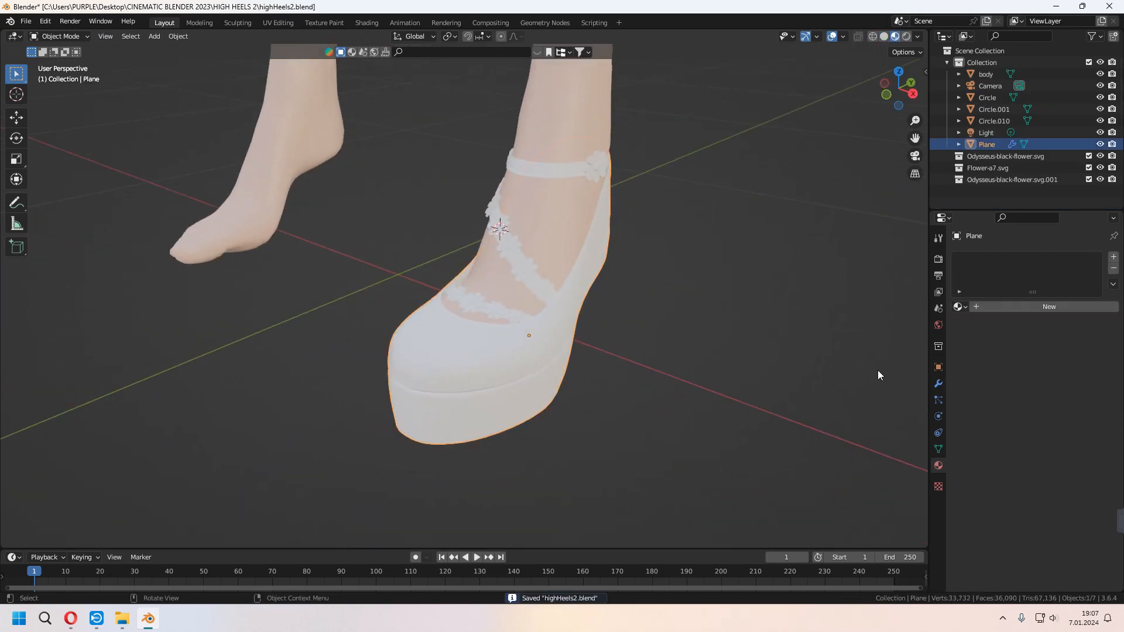
- Apply the existing mainShoe material to the shoe body and review its surface settings
{"action": "left_click", "coordinate": [958, 307]}
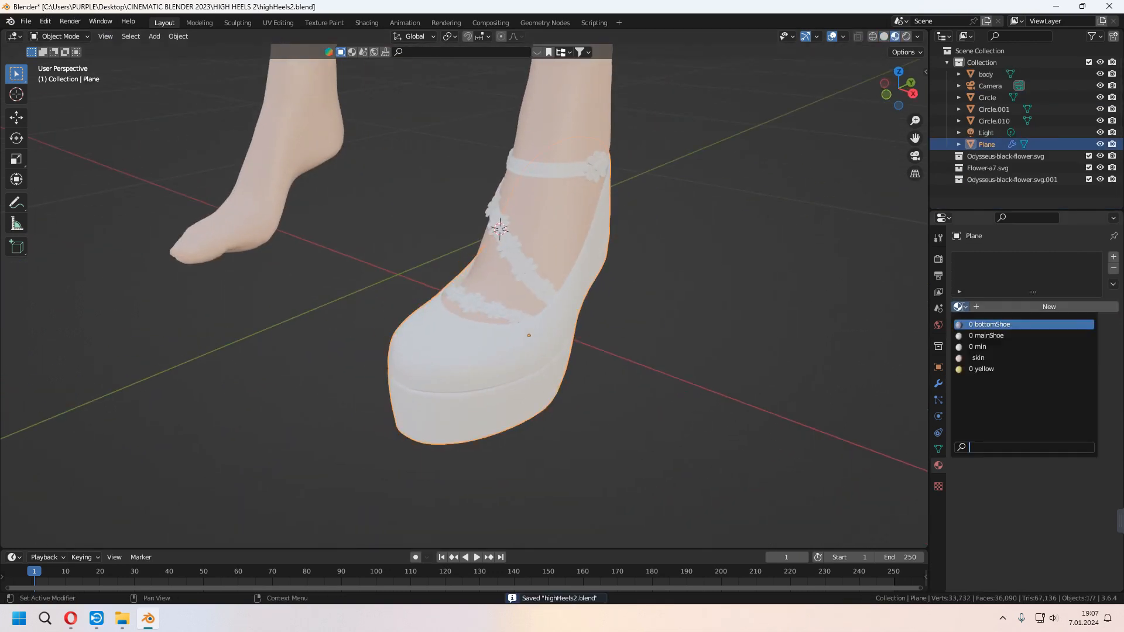
{"action": "left_click", "coordinate": [976, 336]}
{"action": "middle_click_drag", "start_coordinate": [662, 387], "coordinate": [494, 367]}
{"action": "scroll", "coordinate": [989, 460], "scroll_direction": "down", "scroll_amount": 3}
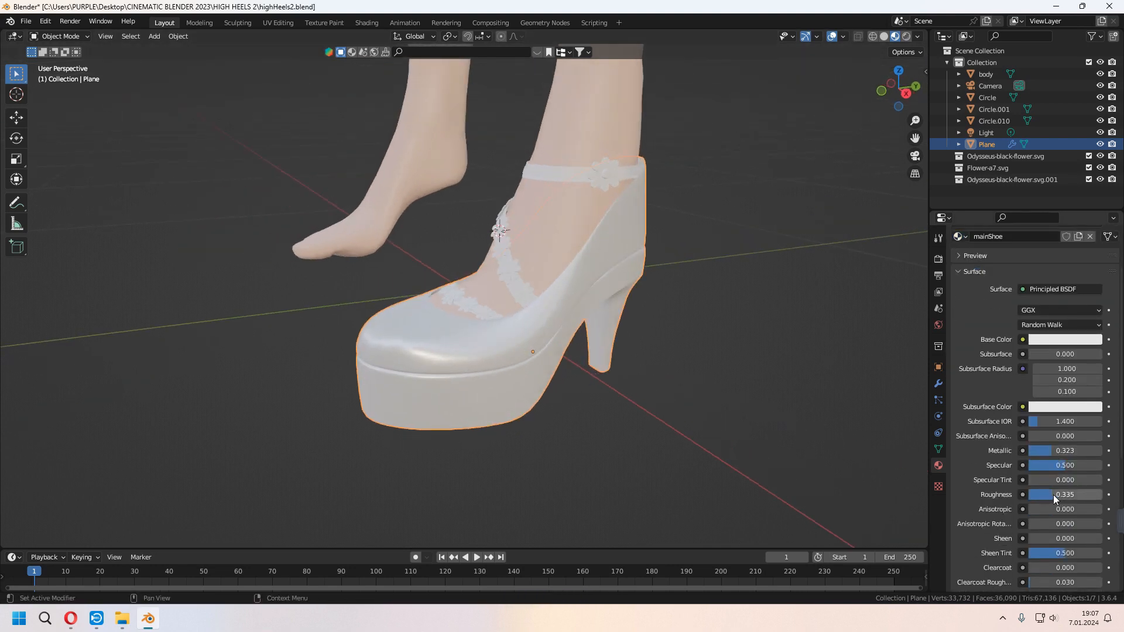
{"action": "scroll", "coordinate": [987, 435], "scroll_direction": "up", "scroll_amount": 3}
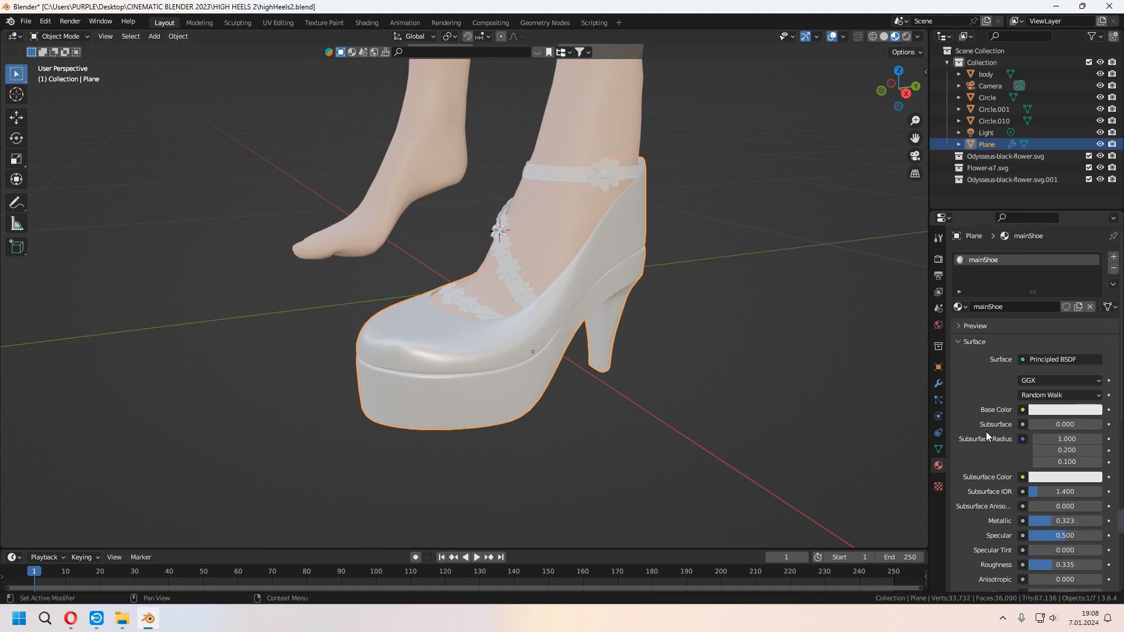
- Add a second material slot to the shoe body and put the existing bottomShoe material in it
{"action": "left_click", "coordinate": [1113, 259]}
{"action": "left_click", "coordinate": [959, 325]}
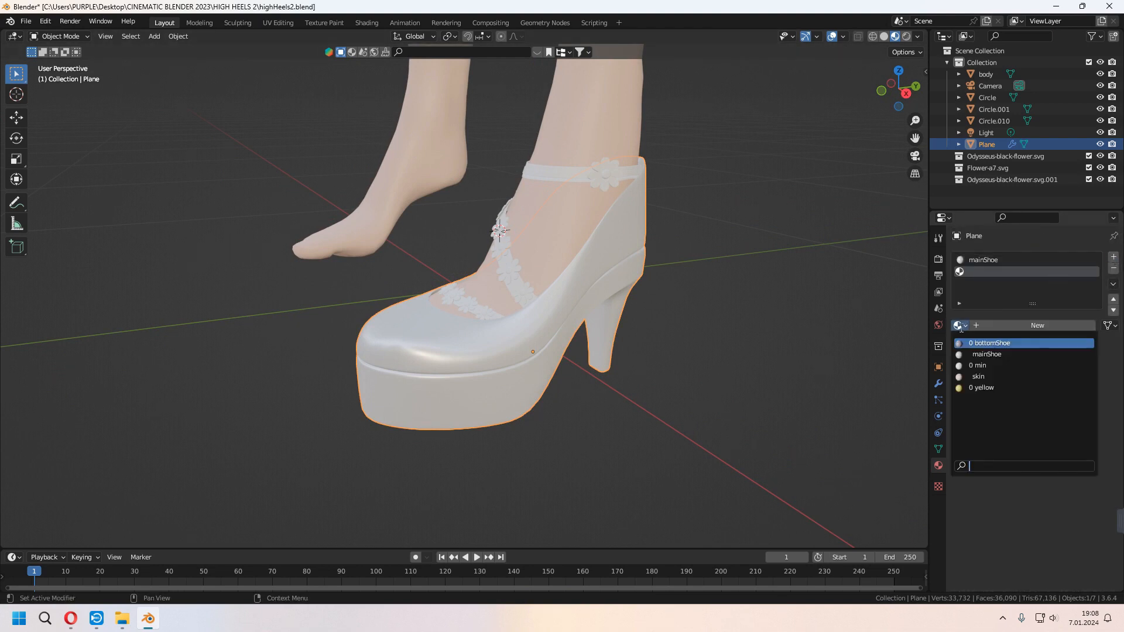
{"action": "left_click", "coordinate": [977, 343]}
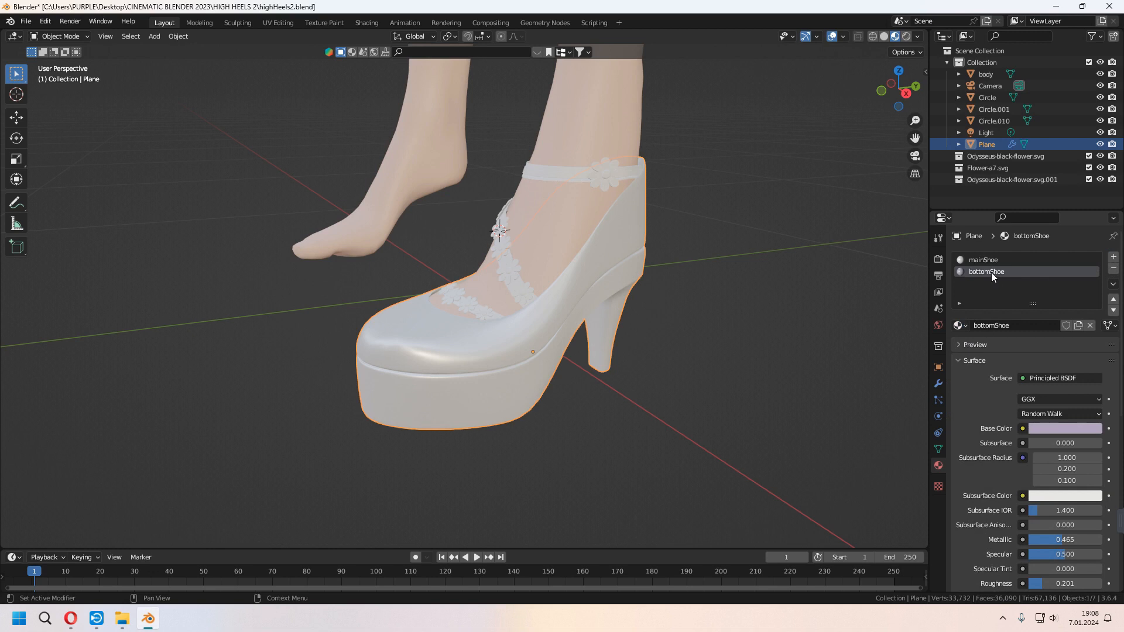
- Select the faces on the underside of the shoe's sole in Edit Mode
{"action": "key", "text": "Tab"}
{"action": "middle_click_drag", "start_coordinate": [721, 364], "coordinate": [600, 385]}
{"action": "left_click", "coordinate": [474, 231], "text": "shift"}
{"action": "left_click", "coordinate": [518, 343], "text": "shift"}
{"action": "middle_click_drag", "start_coordinate": [518, 342], "coordinate": [584, 307]}
{"action": "left_click", "coordinate": [624, 265], "text": "shift"}
{"action": "left_click", "coordinate": [616, 229], "text": "shift"}
{"action": "middle_click_drag", "start_coordinate": [621, 235], "coordinate": [623, 261]}
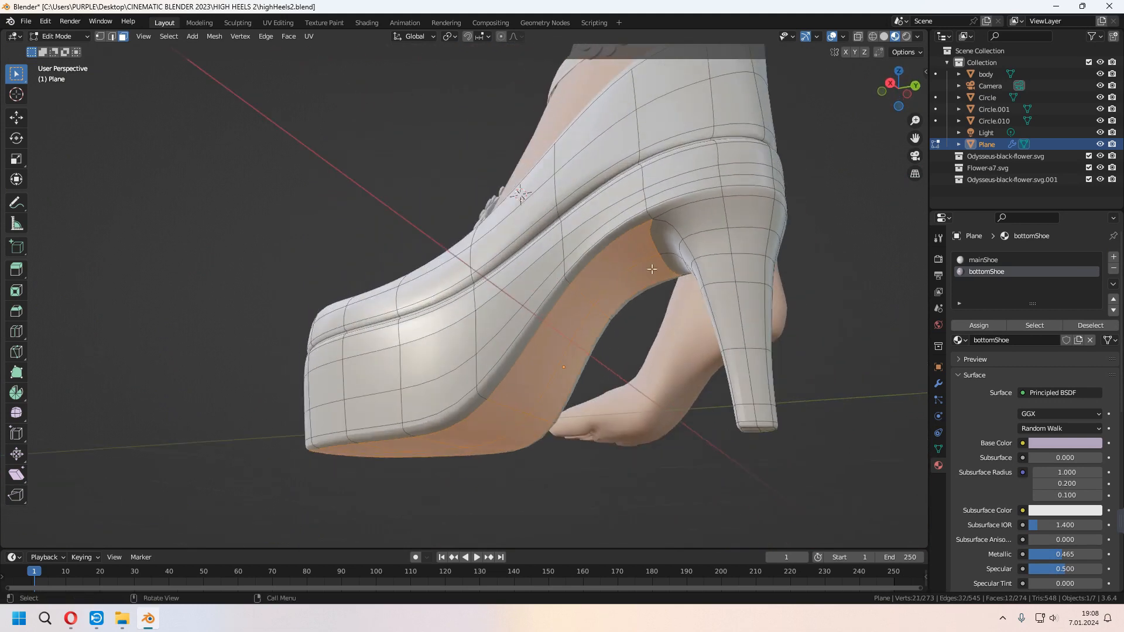
- Add the face loops down the whole heel to the sole selection and assign the bottomShoe material to them
{"action": "left_click", "coordinate": [726, 213], "text": "alt+shift"}
{"action": "left_click", "coordinate": [730, 242], "text": "alt+shift"}
{"action": "left_click", "coordinate": [735, 269], "text": "alt+shift"}
{"action": "left_click", "coordinate": [740, 316], "text": "alt+shift"}
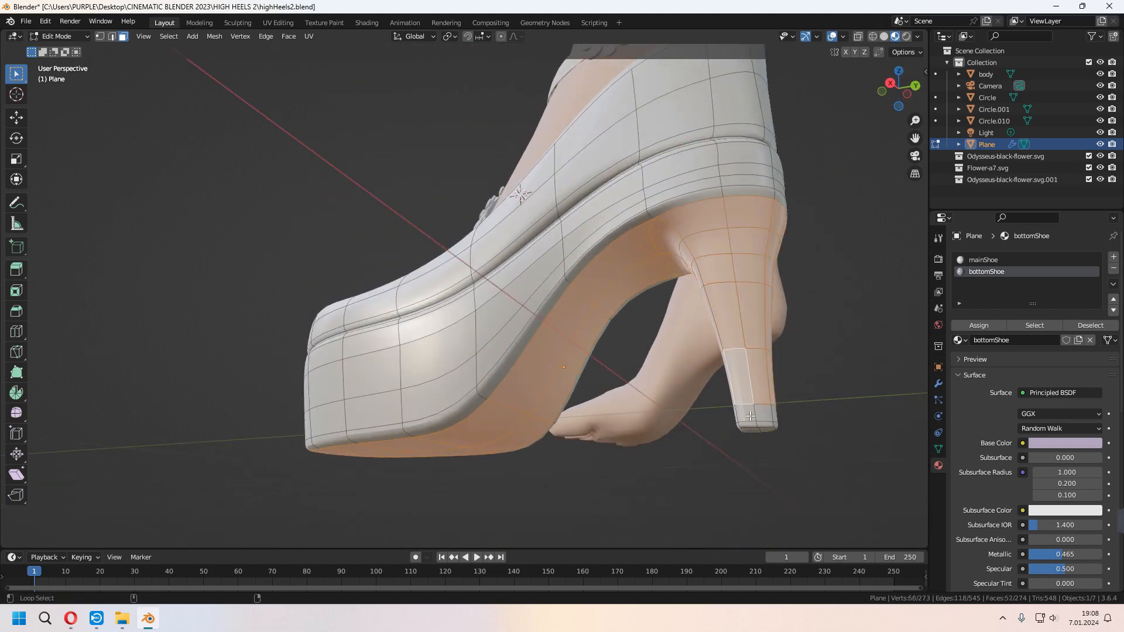
{"action": "middle_click_drag", "start_coordinate": [754, 413], "coordinate": [913, 339]}
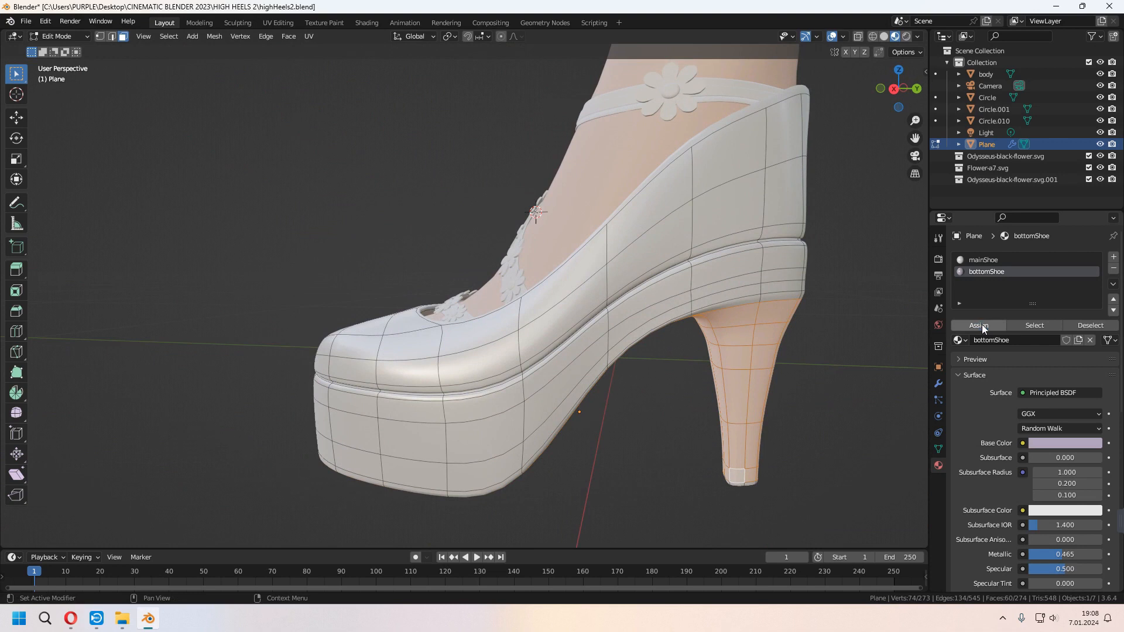
{"action": "left_click", "coordinate": [984, 328]}
- Select another narrow face loop on the shoe body and assign the bottomShoe material to it
{"action": "middle_click_drag", "start_coordinate": [635, 409], "coordinate": [918, 303]}
{"action": "left_click", "coordinate": [625, 241], "text": "alt"}
{"action": "left_click", "coordinate": [975, 325]}
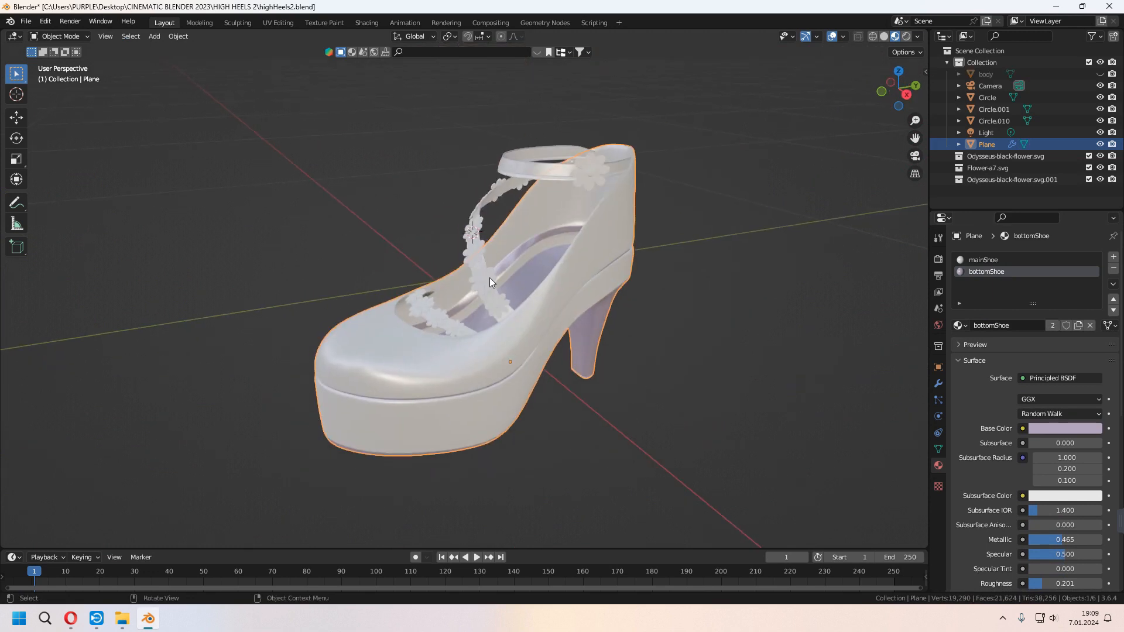
- Apply the existing mainShoe material to the joined flower ornaments
{"action": "left_click", "coordinate": [490, 278]}
{"action": "scroll", "coordinate": [490, 278], "scroll_direction": "up", "scroll_amount": 3}
{"action": "middle_click_drag", "start_coordinate": [521, 290], "coordinate": [549, 282]}
{"action": "scroll", "coordinate": [554, 343], "scroll_direction": "down", "scroll_amount": 1}
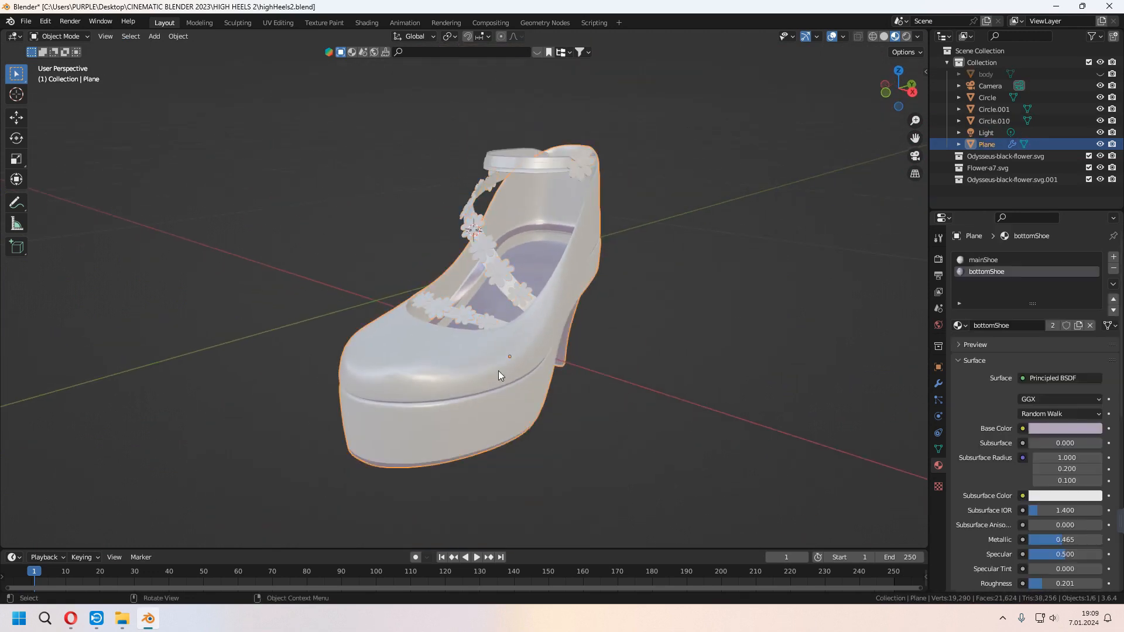
{"action": "middle_click_drag", "start_coordinate": [498, 371], "coordinate": [855, 345]}
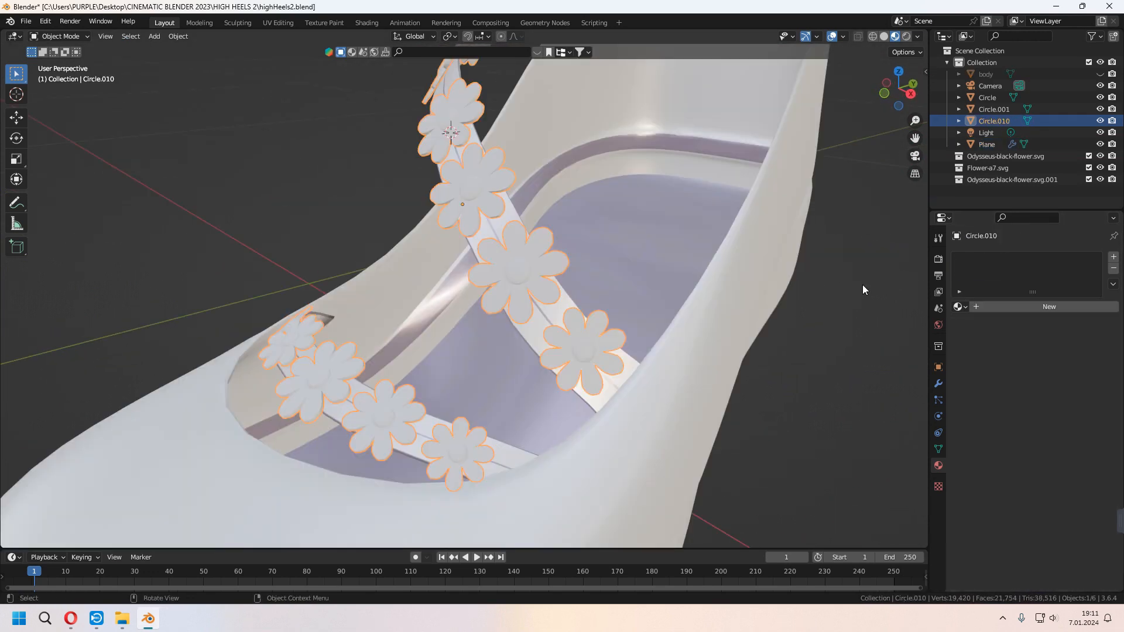
{"action": "left_click", "coordinate": [960, 307]}
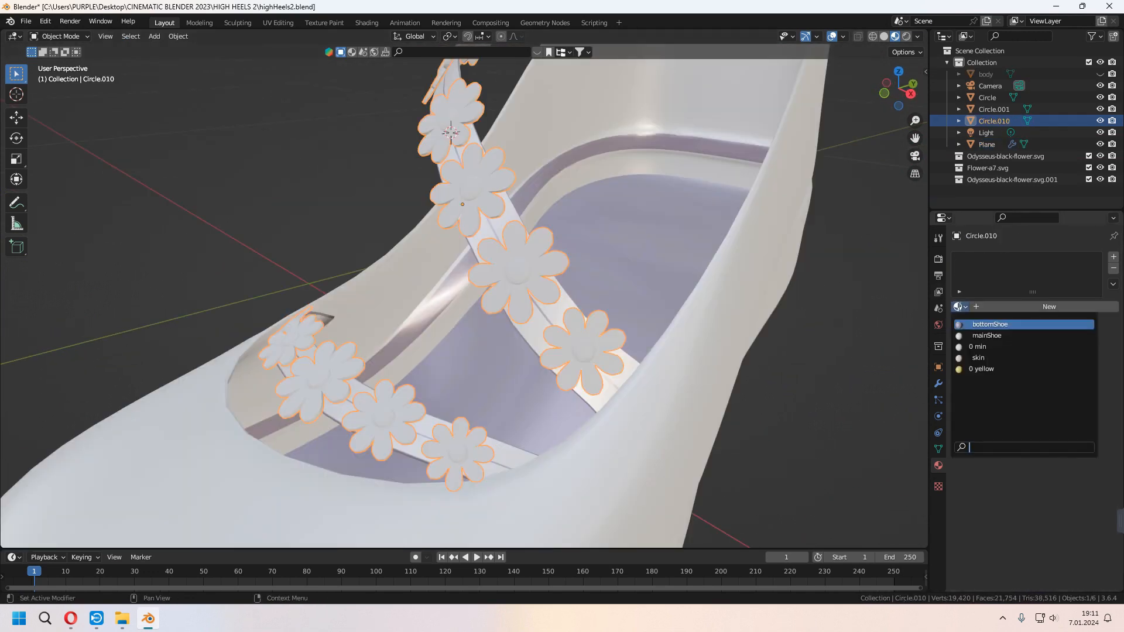
{"action": "left_click", "coordinate": [986, 336]}
- Select the linked geometry of every round flower centre on the diagonal and forefoot straps in Edit Mode
{"action": "key", "text": "Tab"}
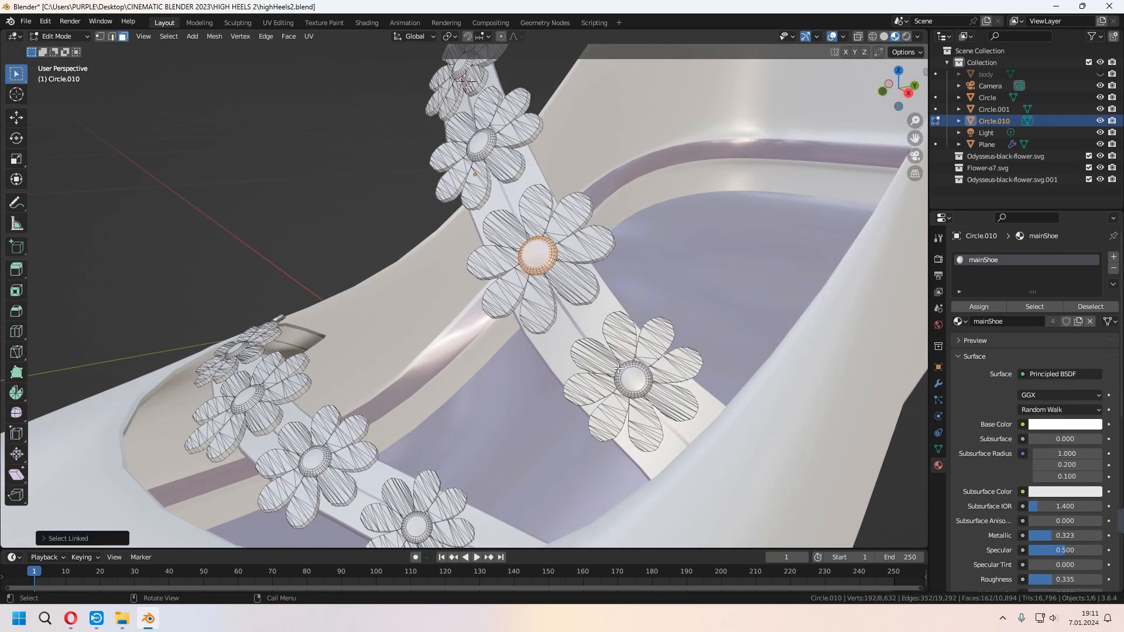
{"action": "middle_click_drag", "start_coordinate": [448, 303], "coordinate": [409, 148]}
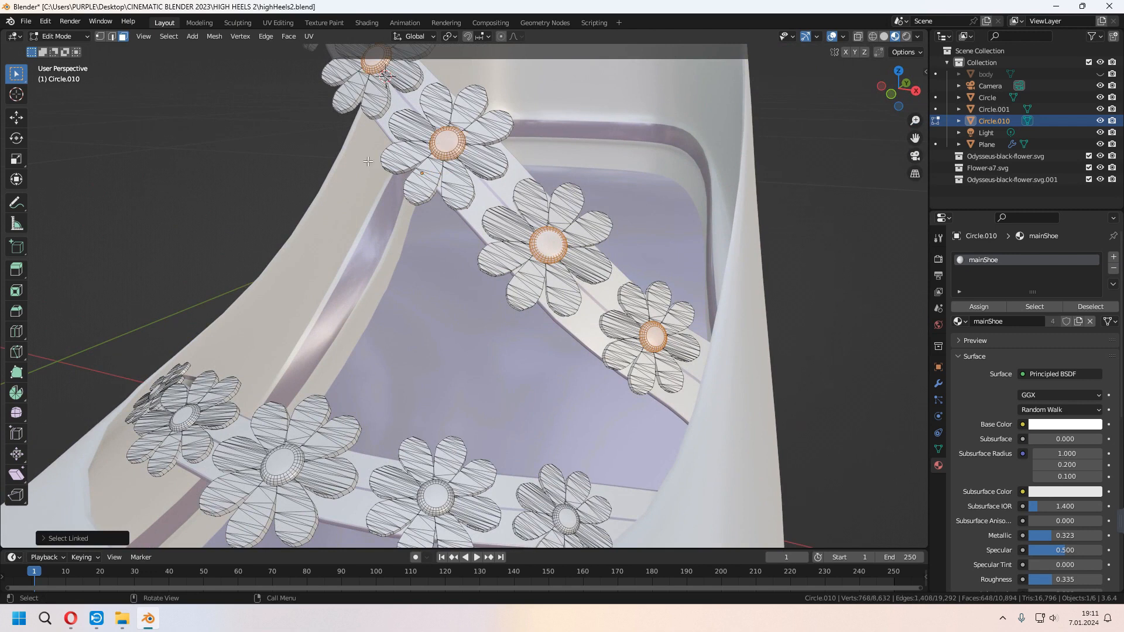
{"action": "middle_click_drag", "start_coordinate": [294, 461], "coordinate": [268, 513]}
{"action": "key", "text": "l"}
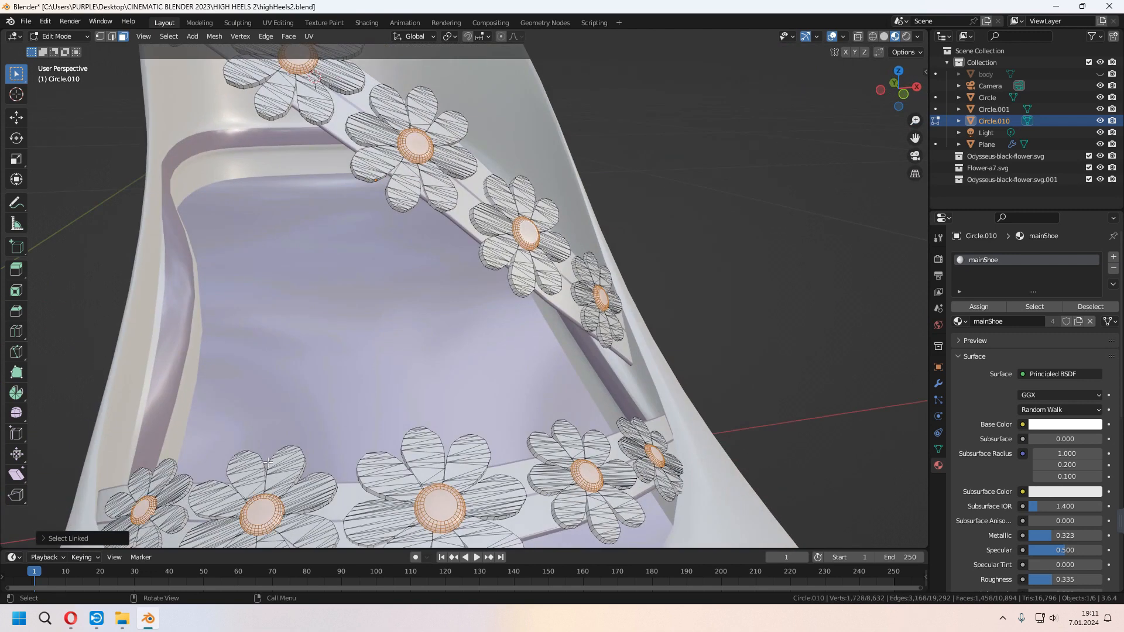
{"action": "middle_click_drag", "start_coordinate": [268, 462], "coordinate": [878, 308]}
- Add a second material slot to the flowers and assign the existing yellow material to the selected flower centres
{"action": "left_click", "coordinate": [1114, 257]}
{"action": "left_click", "coordinate": [958, 341]}
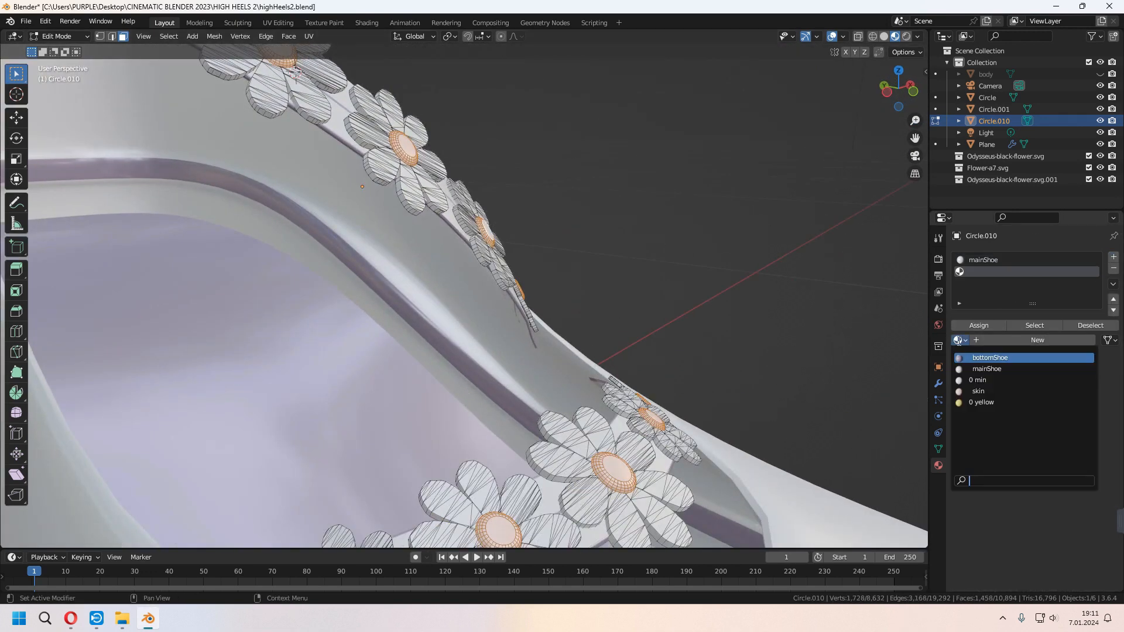
{"action": "left_click", "coordinate": [995, 402]}
{"action": "middle_click_drag", "start_coordinate": [762, 380], "coordinate": [591, 402]}
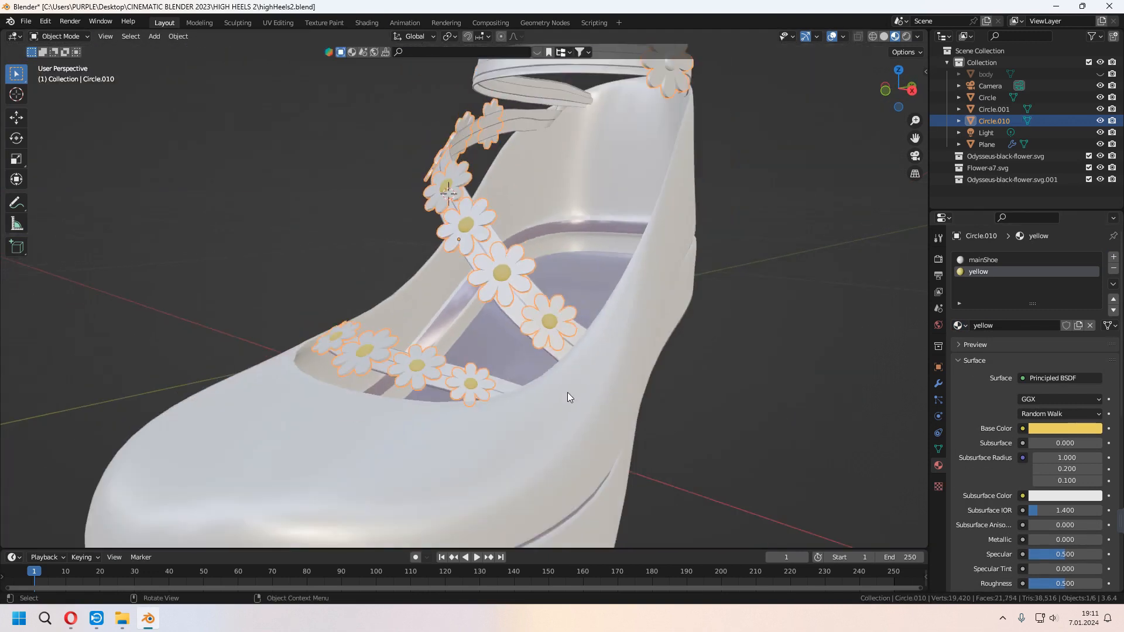
- Select the shoe body and open the base color of its mainShoe material for editing
{"action": "middle_click_drag", "start_coordinate": [568, 393], "coordinate": [585, 336]}
{"action": "left_click", "coordinate": [584, 336]}
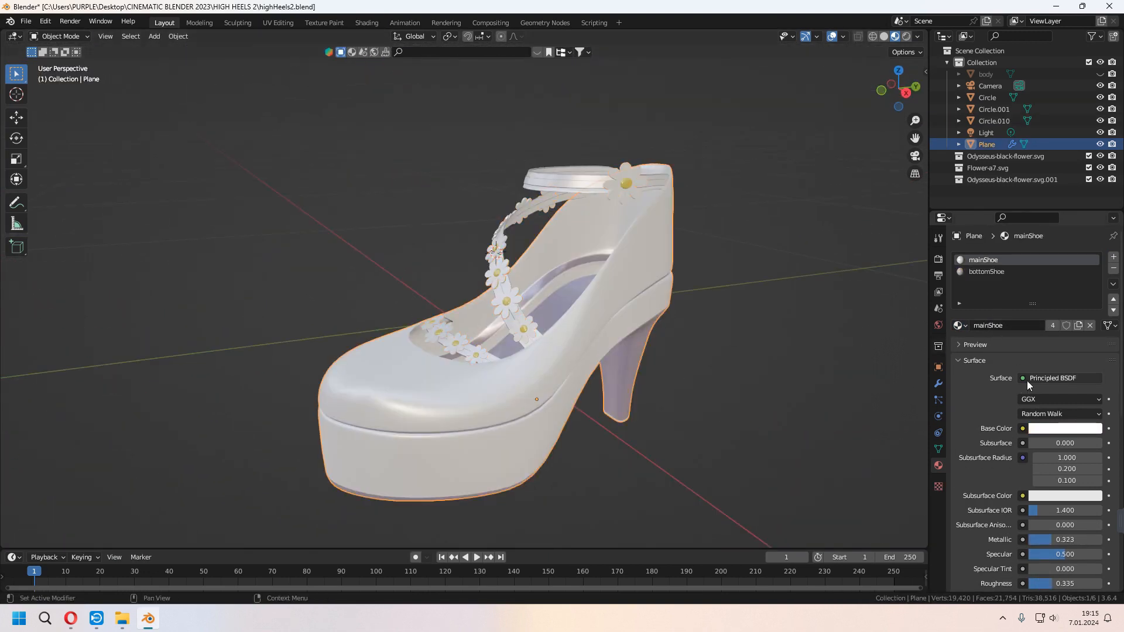
{"action": "left_click", "coordinate": [1054, 429]}
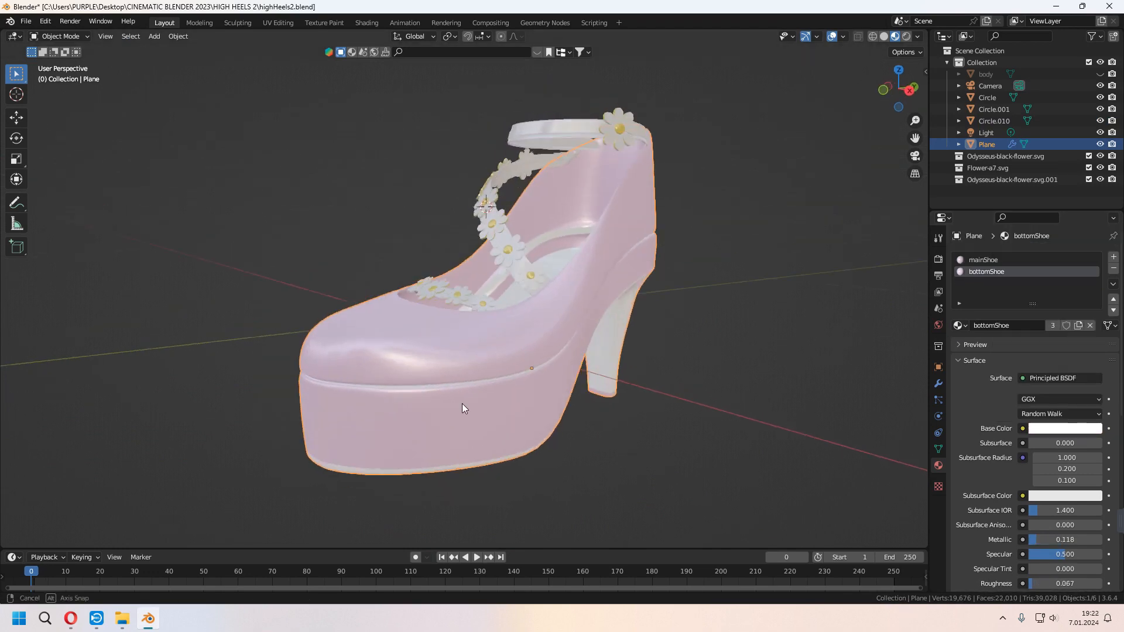
{"action": "middle_click_drag", "start_coordinate": [463, 403], "coordinate": [609, 388]}
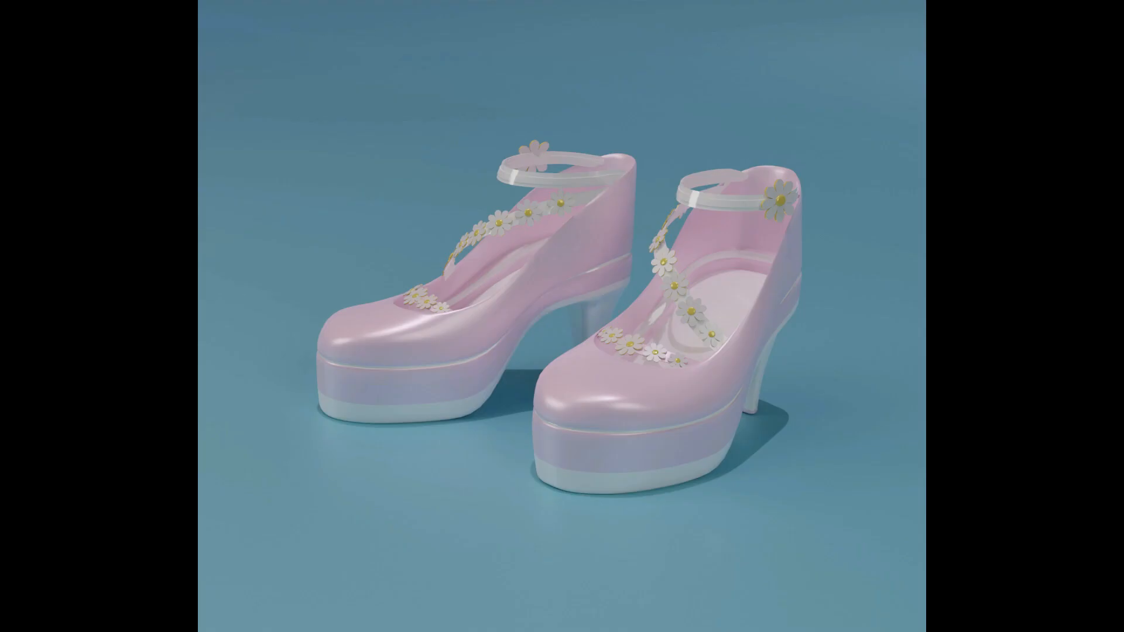